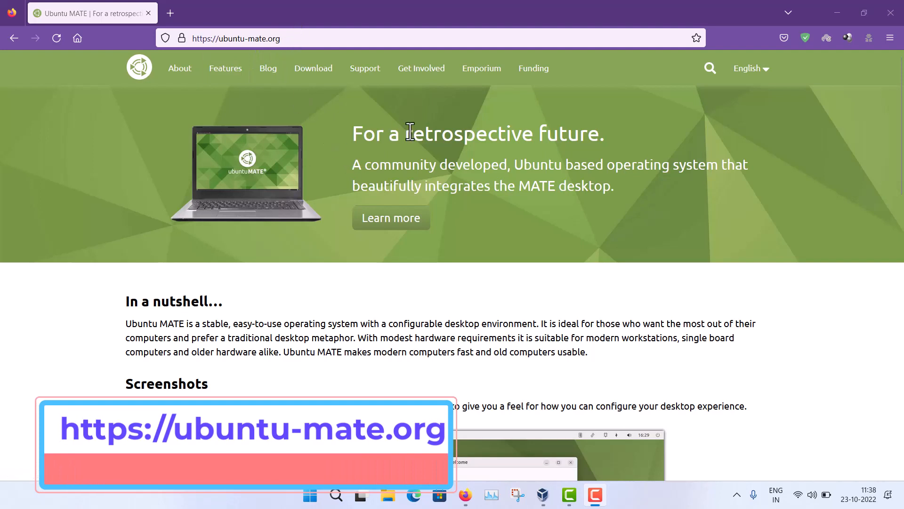
# Open the Ubuntu MATE download page and choose the 64-bit PCs/Macs architecture with the 22.10 Kinetic Kudu release
pyautogui.click(320, 74)
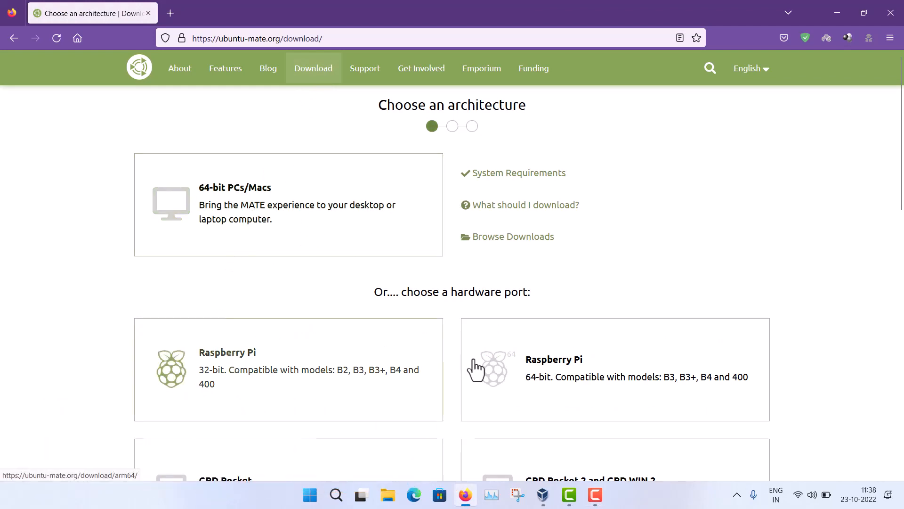
pyautogui.scroll(-4, 268, 301)
pyautogui.scroll(-4, 267, 295)
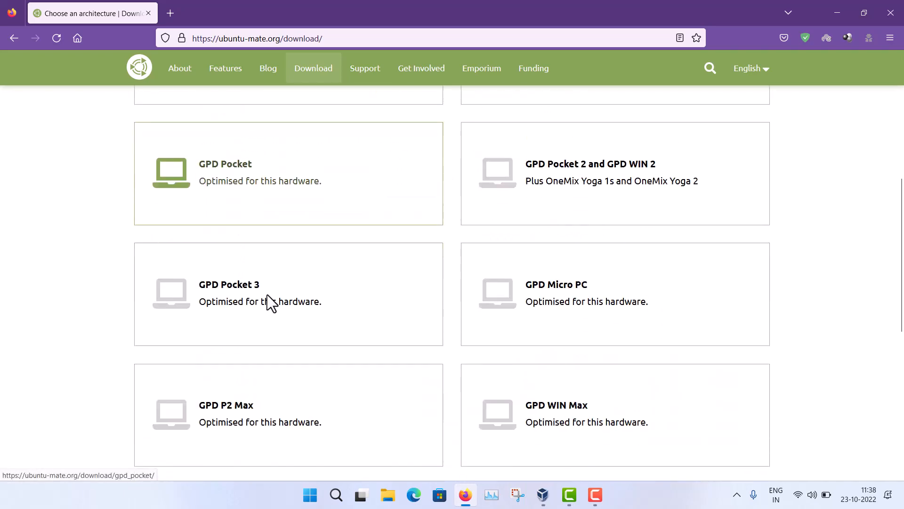
pyautogui.scroll(7, 267, 294)
pyautogui.scroll(1, 267, 295)
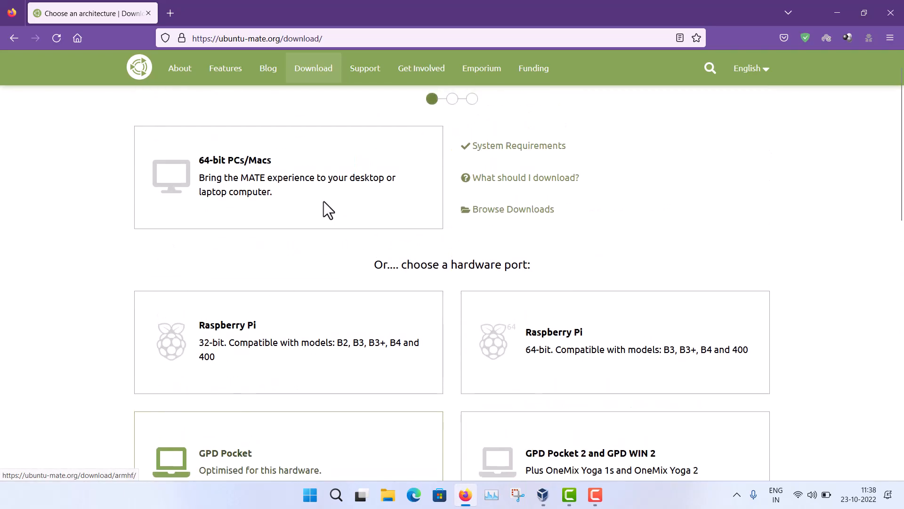
pyautogui.click(266, 185)
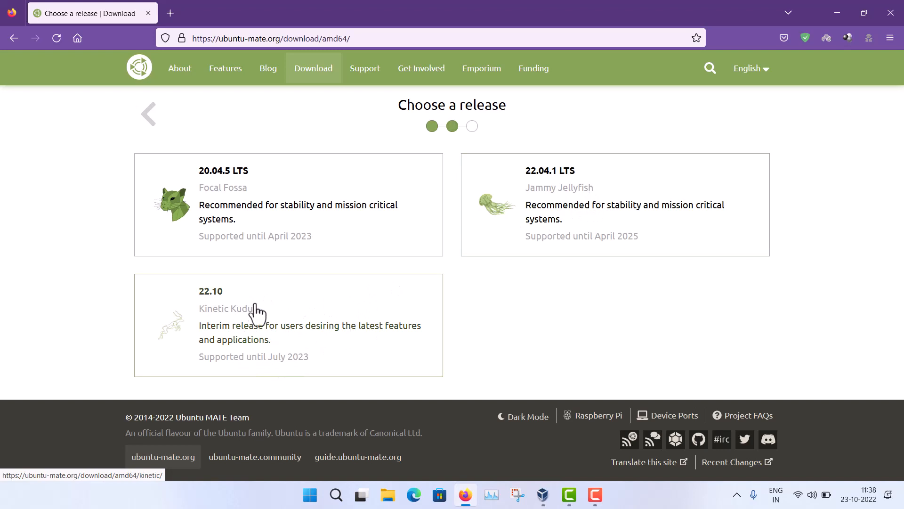
pyautogui.click(313, 327)
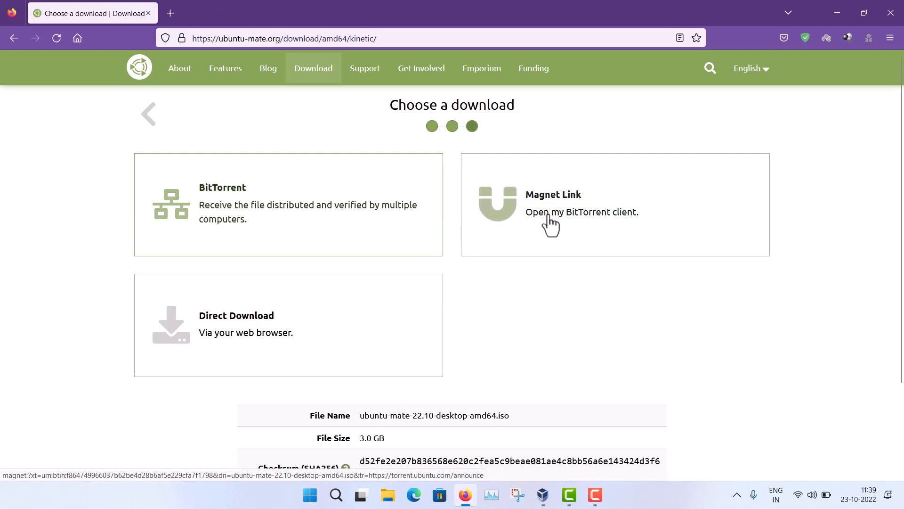
# Open the 22.10 magnet link in qBittorrent and cancel adding the torrent
pyautogui.click(632, 216)
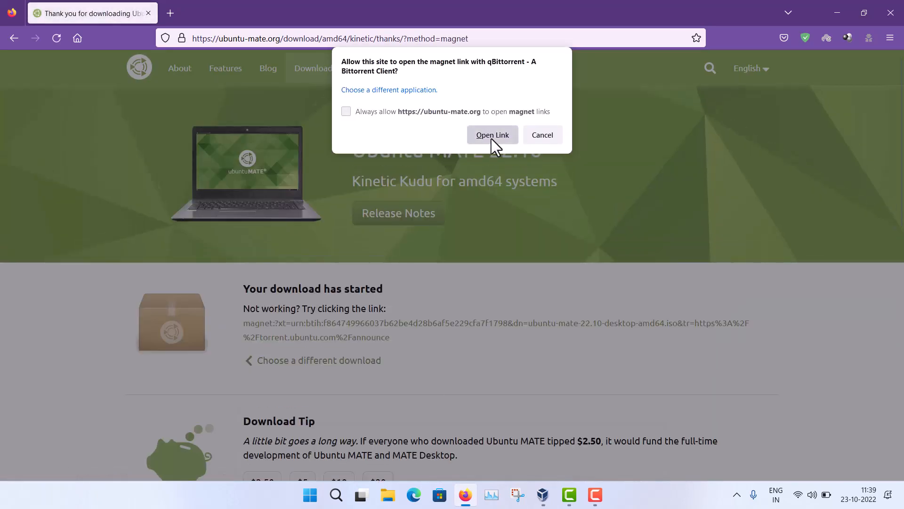
pyautogui.click(491, 136)
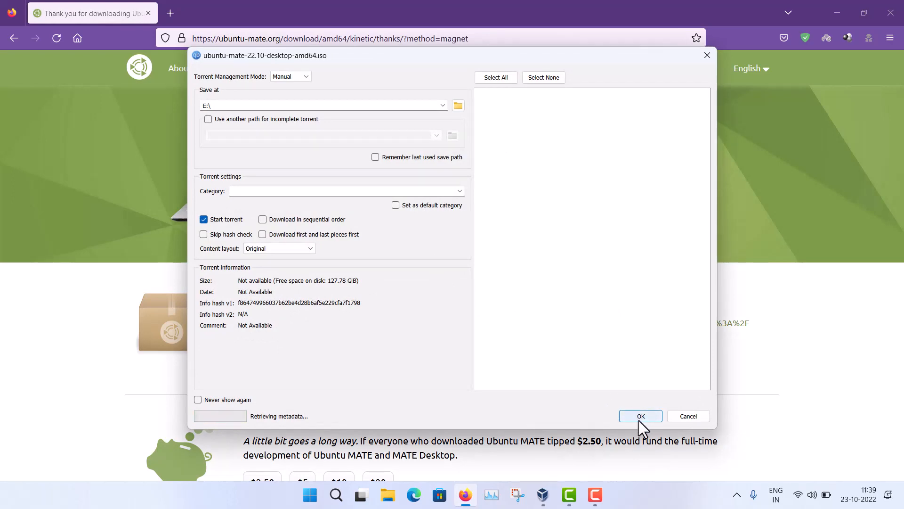
pyautogui.click(692, 420)
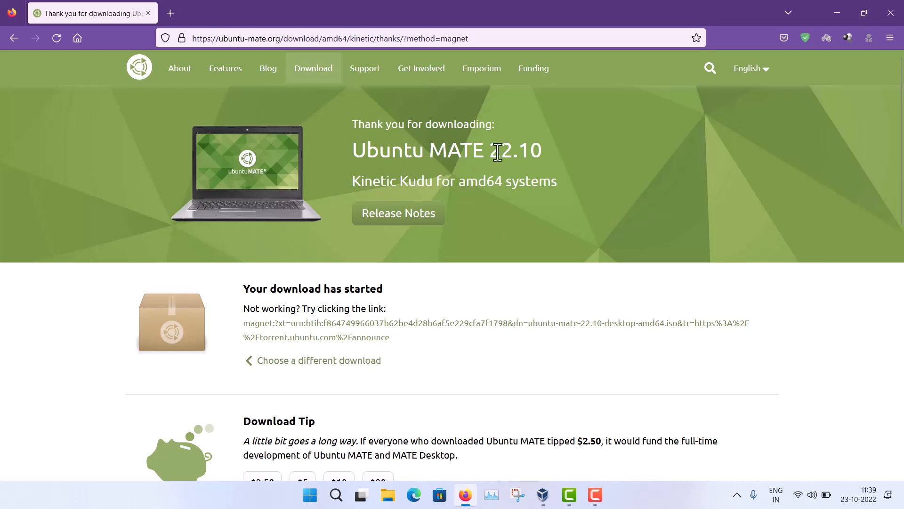
# Read through the Ubuntu MATE 22.10 release notes, covering the changes, upgrade instructions and known issues, and close the browser
pyautogui.click(403, 221)
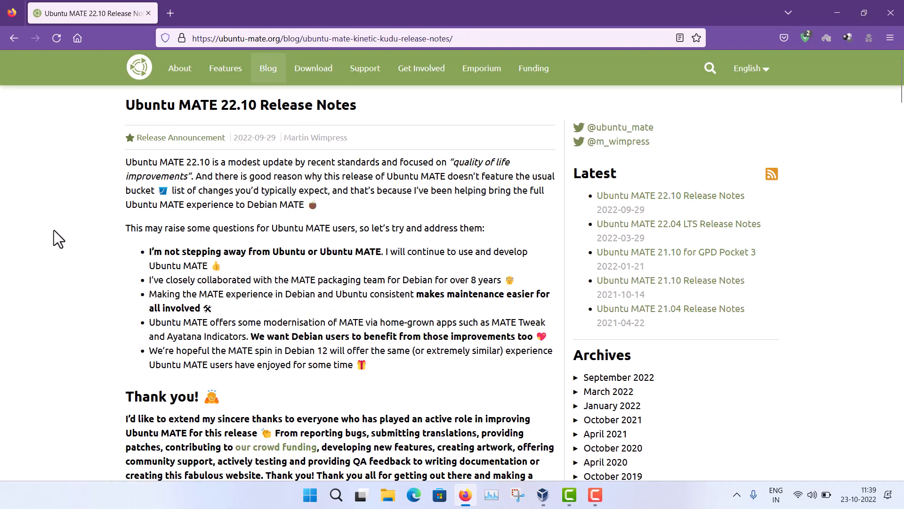
pyautogui.scroll(-2, 54, 231)
pyautogui.scroll(-7, 54, 230)
pyautogui.scroll(-4, 54, 230)
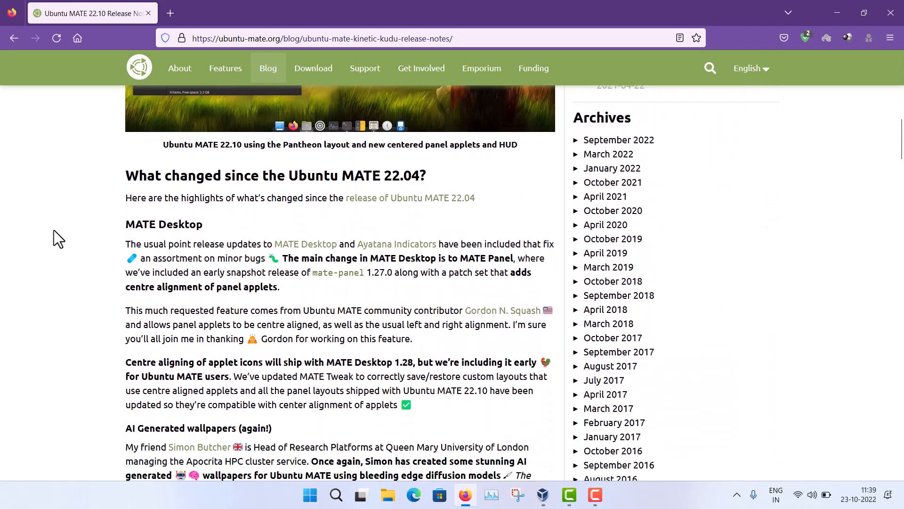
pyautogui.scroll(-6, 54, 230)
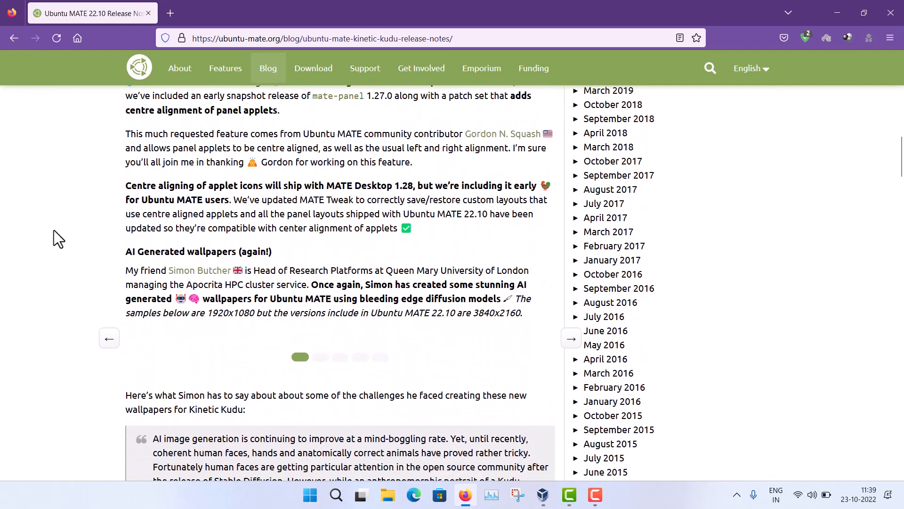
pyautogui.scroll(-12, 54, 230)
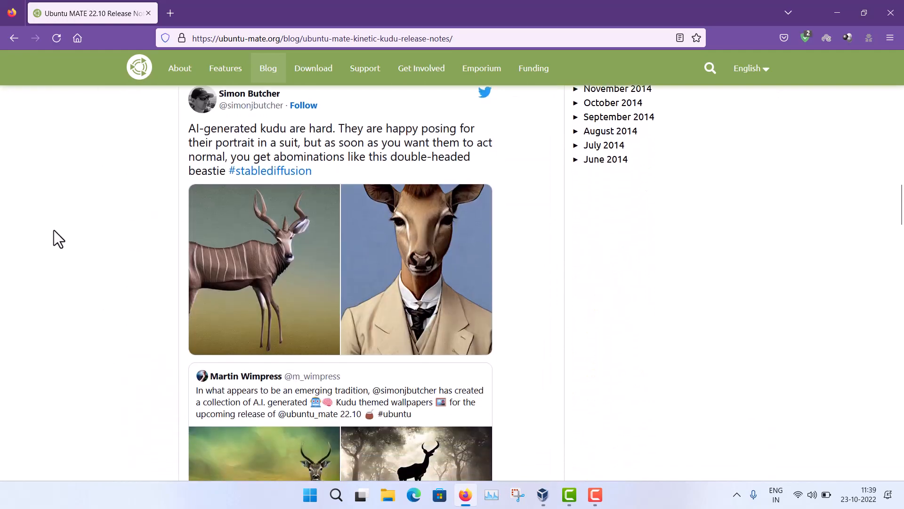
pyautogui.scroll(-19, 54, 229)
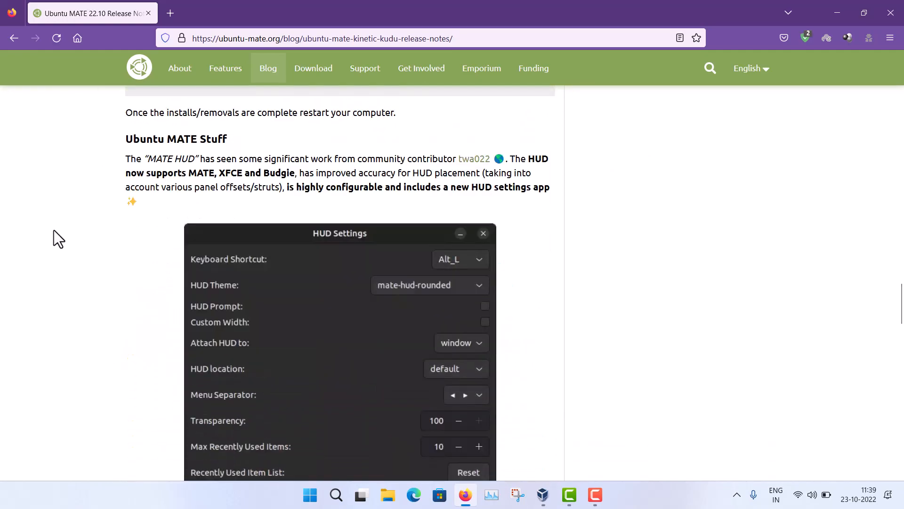
pyautogui.scroll(-20, 54, 230)
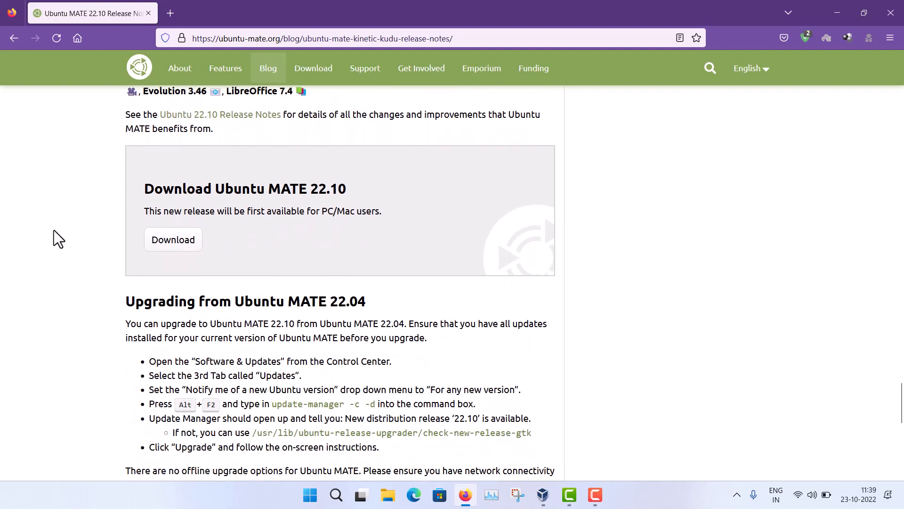
pyautogui.scroll(-8, 54, 231)
pyautogui.scroll(6, 54, 231)
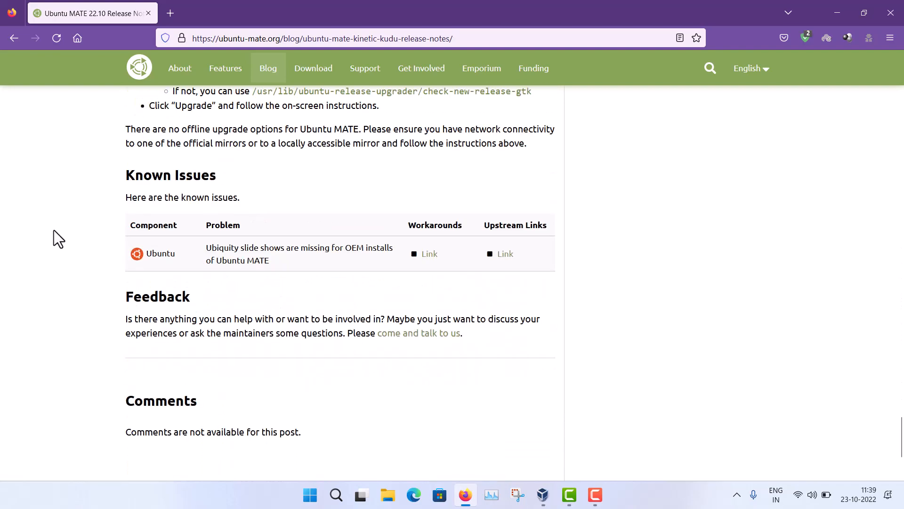
pyautogui.scroll(4, 54, 230)
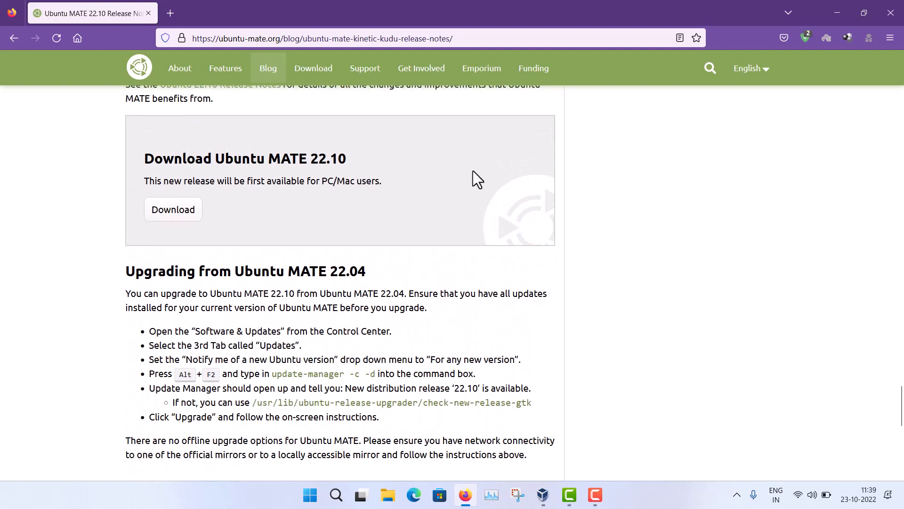
pyautogui.click(892, 21)
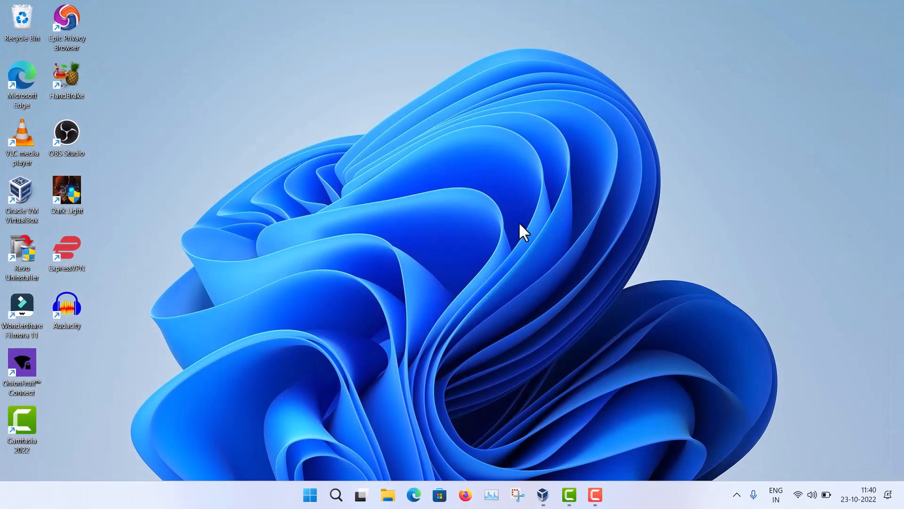
# Switch to VirtualBox and review the general, motherboard and processor settings of the Ubuntu MATE 22.10 virtual machine
pyautogui.click(544, 492)
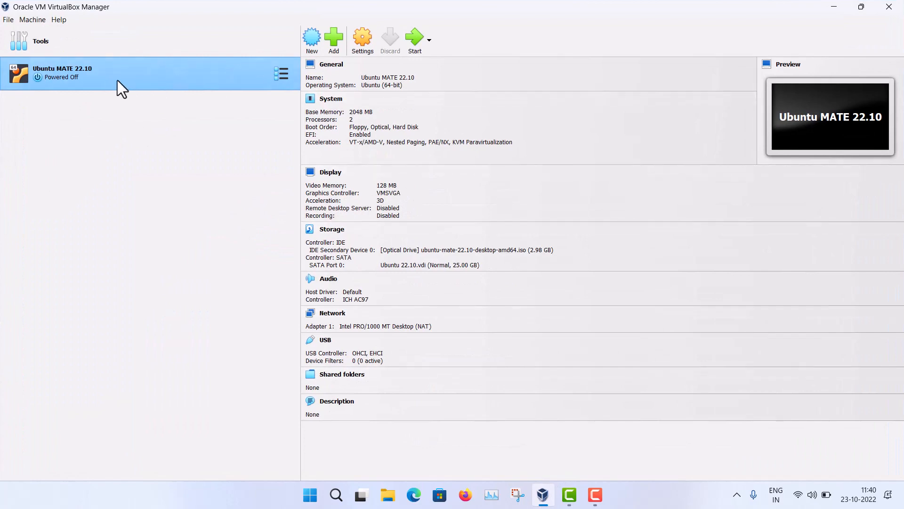
pyautogui.click(363, 40)
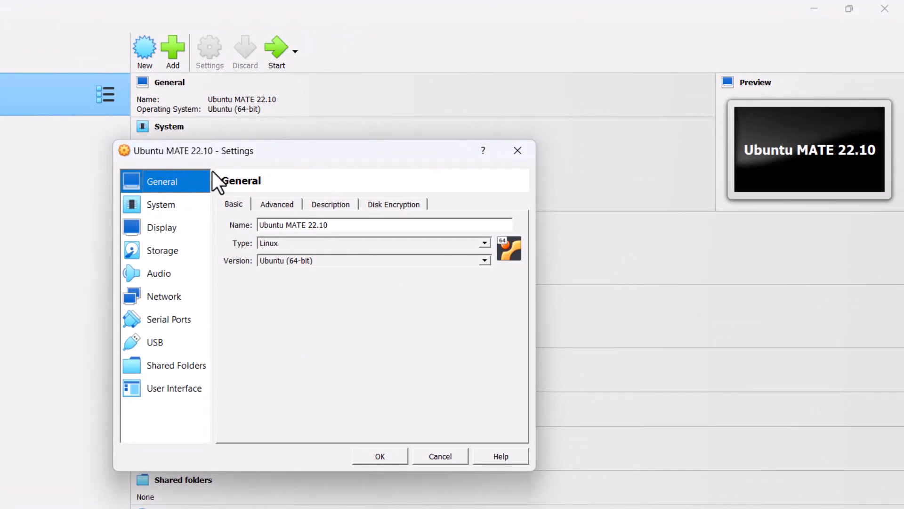
pyautogui.click(293, 202)
pyautogui.click(159, 204)
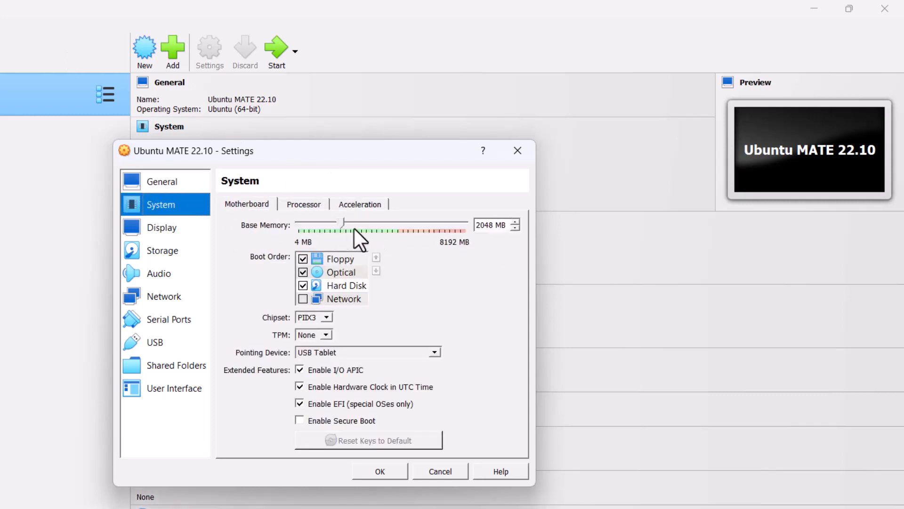
pyautogui.click(311, 205)
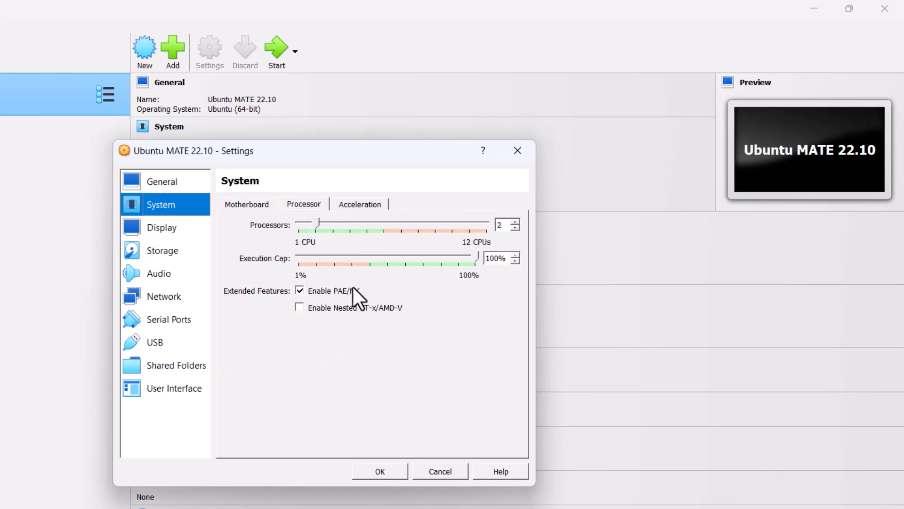
# Review the virtual machine's display, storage and audio settings, including the attached ISO, and accept the settings
pyautogui.click(166, 225)
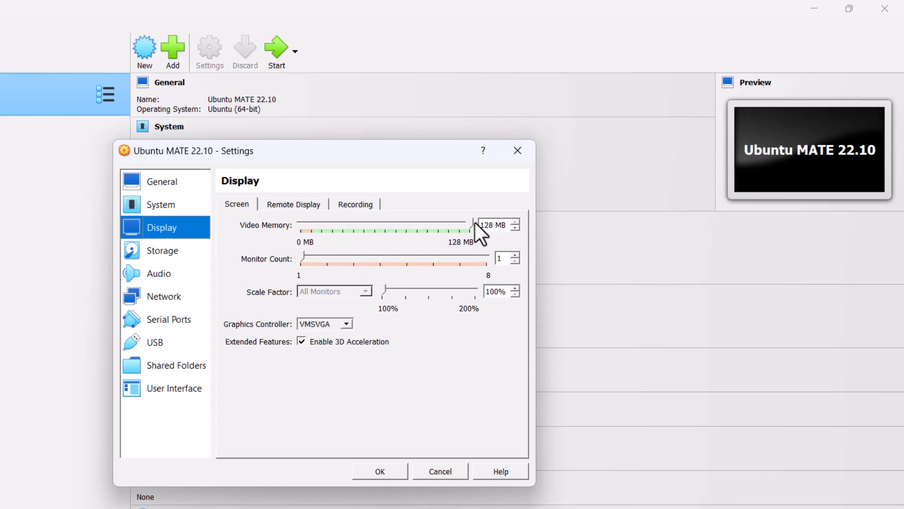
pyautogui.click(281, 203)
pyautogui.click(246, 204)
pyautogui.click(163, 252)
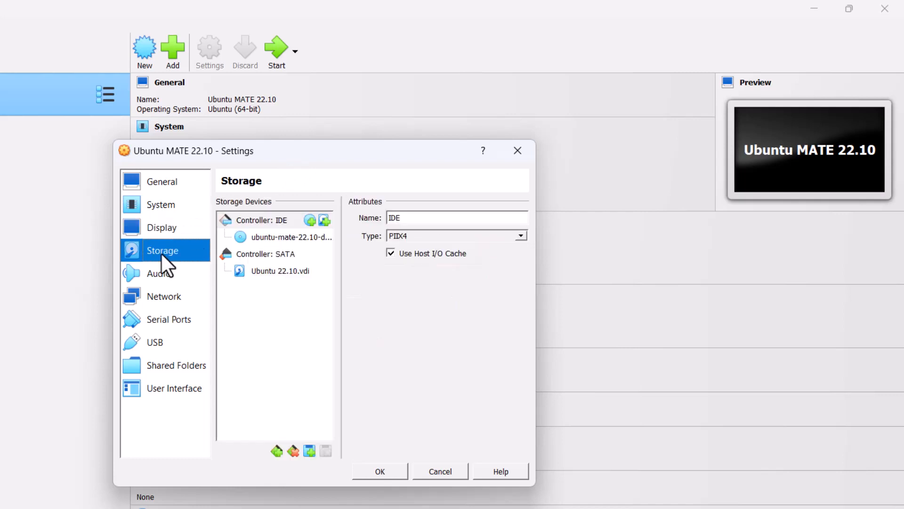
pyautogui.click(317, 237)
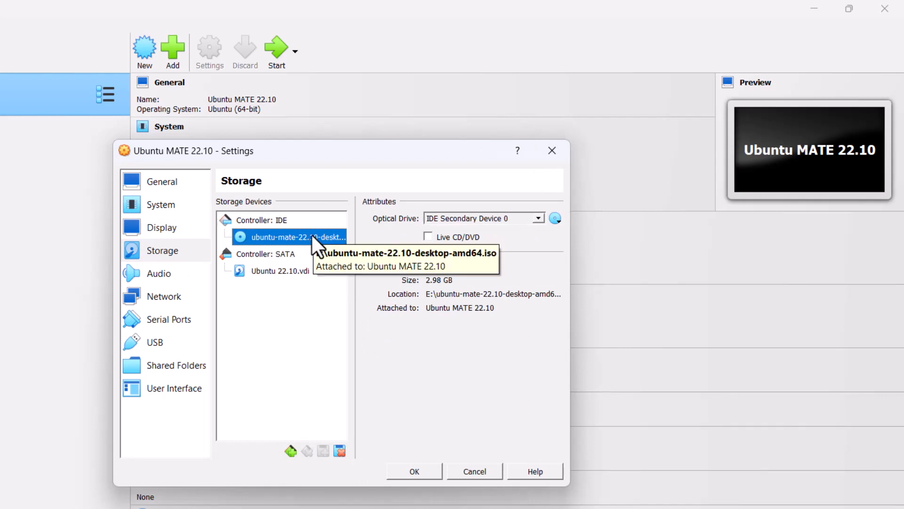
pyautogui.click(165, 280)
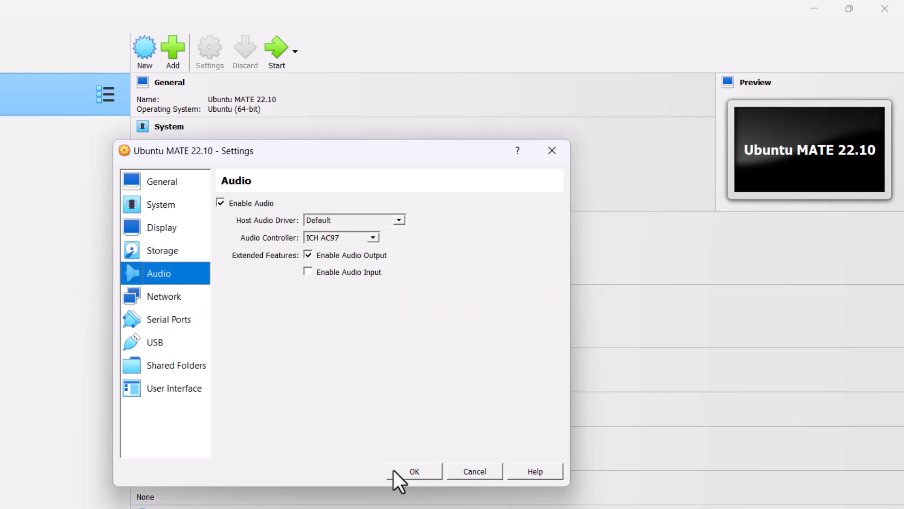
pyautogui.click(417, 470)
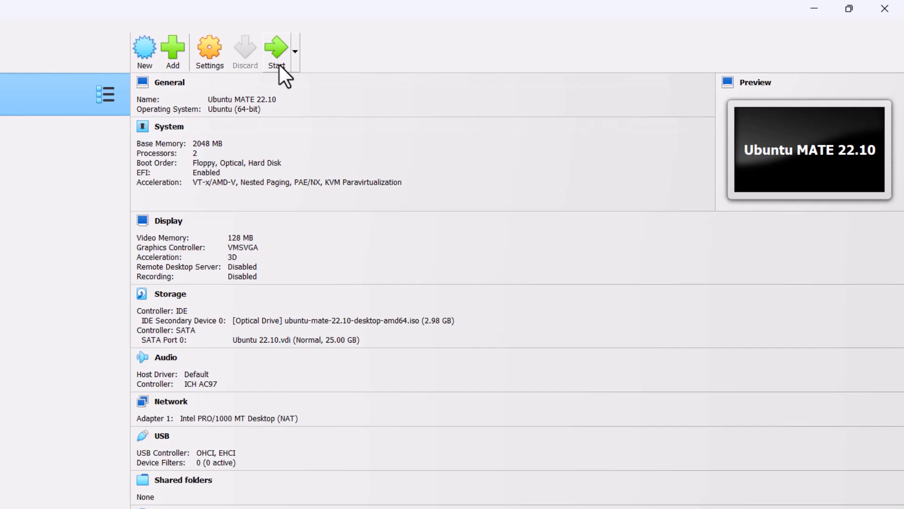
# Start the Ubuntu MATE 22.10 virtual machine with the Try or Install Ubuntu MATE boot entry and enter the live session
pyautogui.click(279, 65)
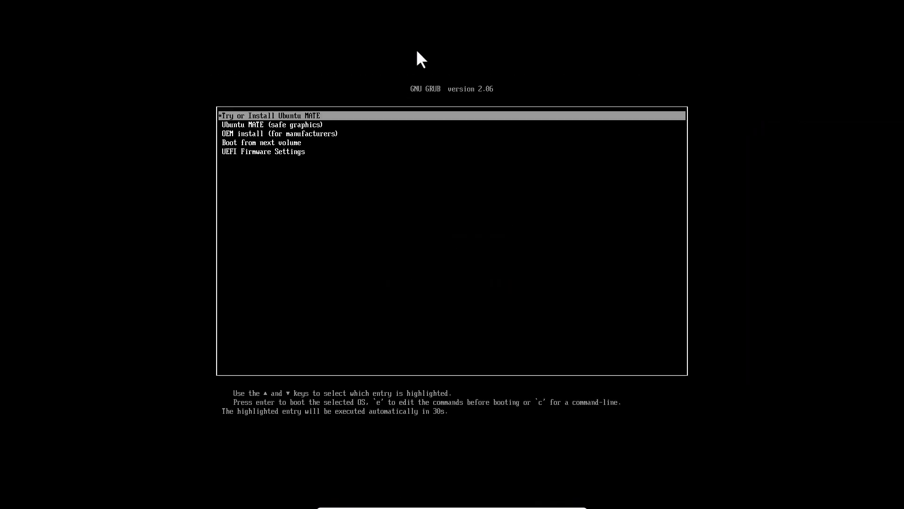
pyautogui.press('Down')
pyautogui.press('Up')
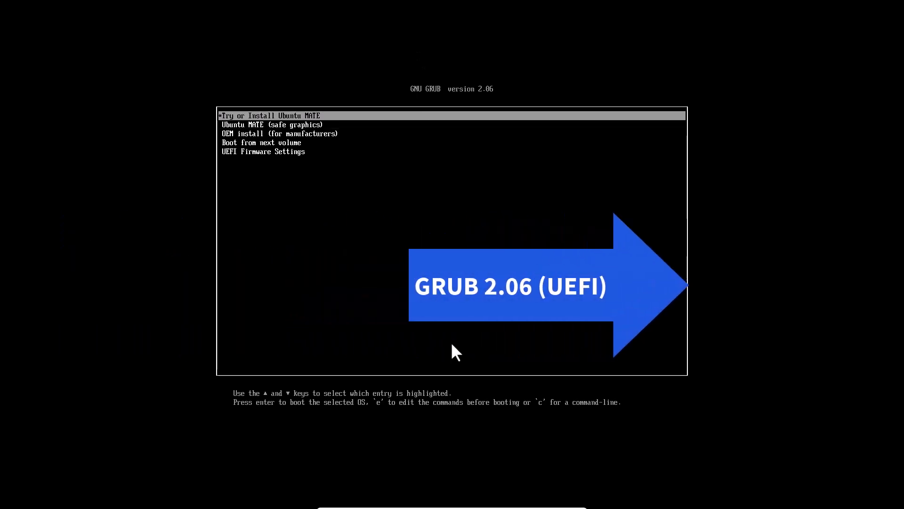
pyautogui.press('Return')
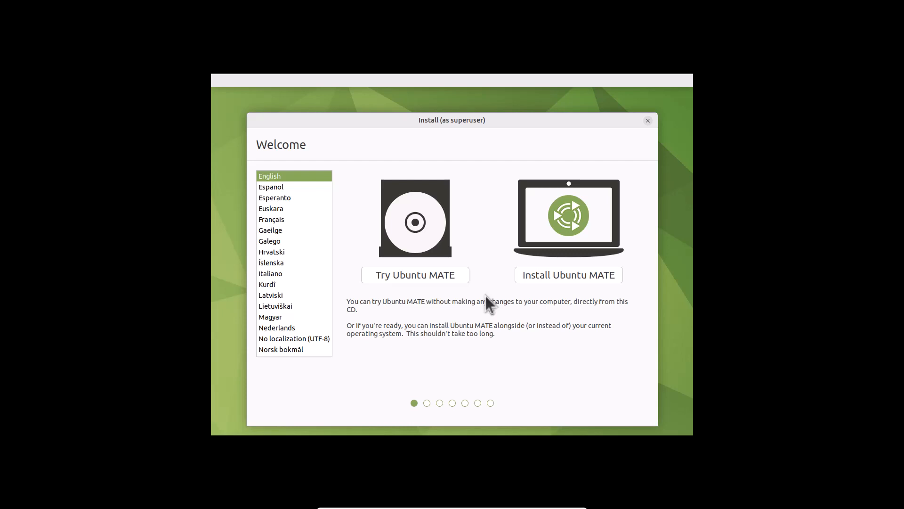
pyautogui.click(402, 276)
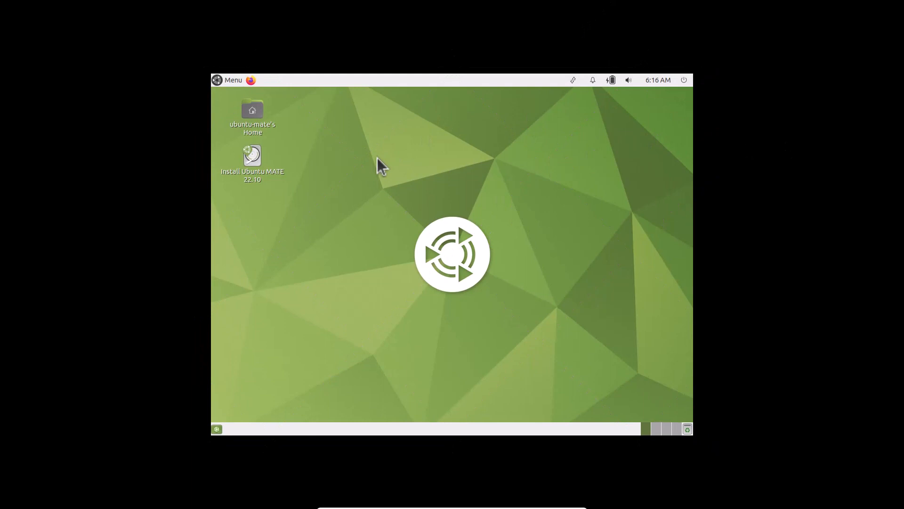
# Search the live desktop's applications for "dis" and open the Displays preferences
pyautogui.click(232, 84)
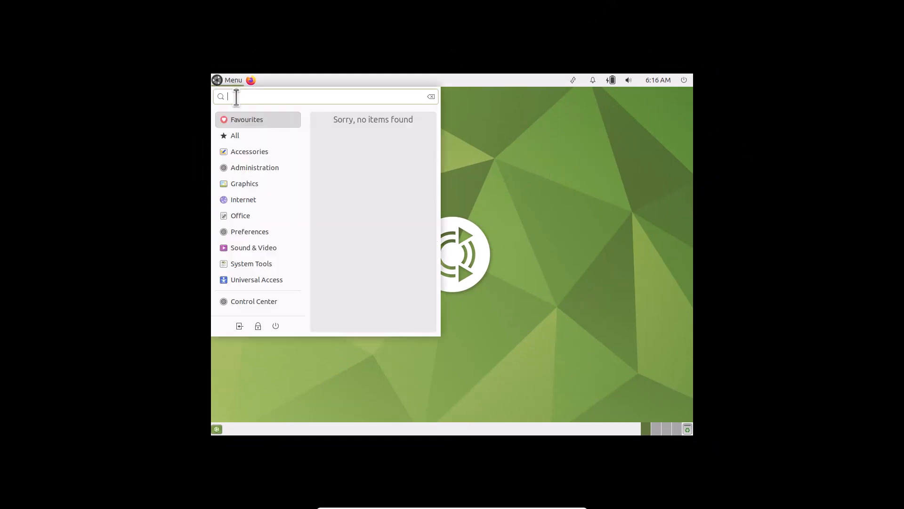
pyautogui.write('sis')
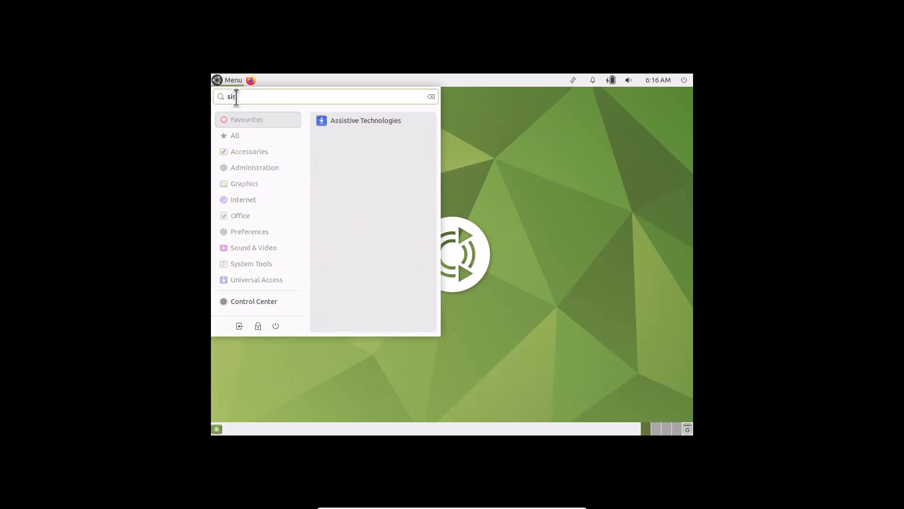
pyautogui.press('BackSpace')
pyautogui.press('BackSpace')
pyautogui.press('BackSpace')
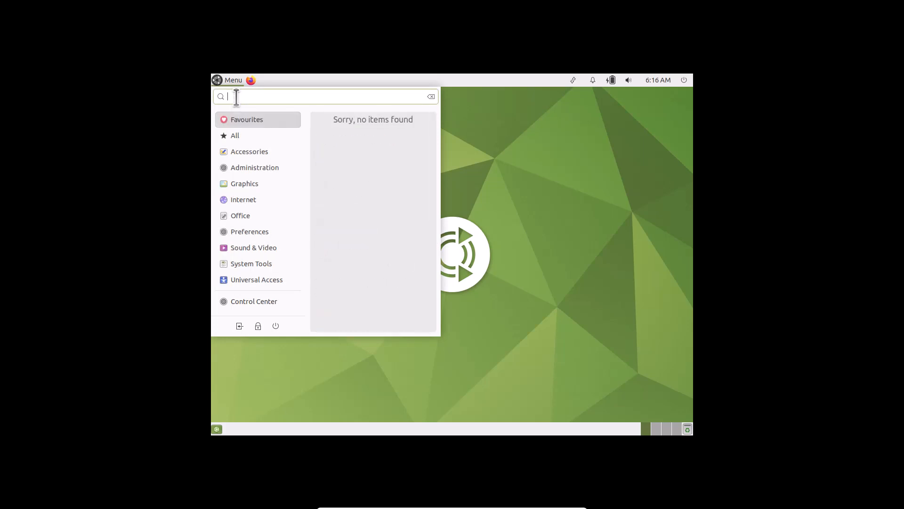
pyautogui.write('dis')
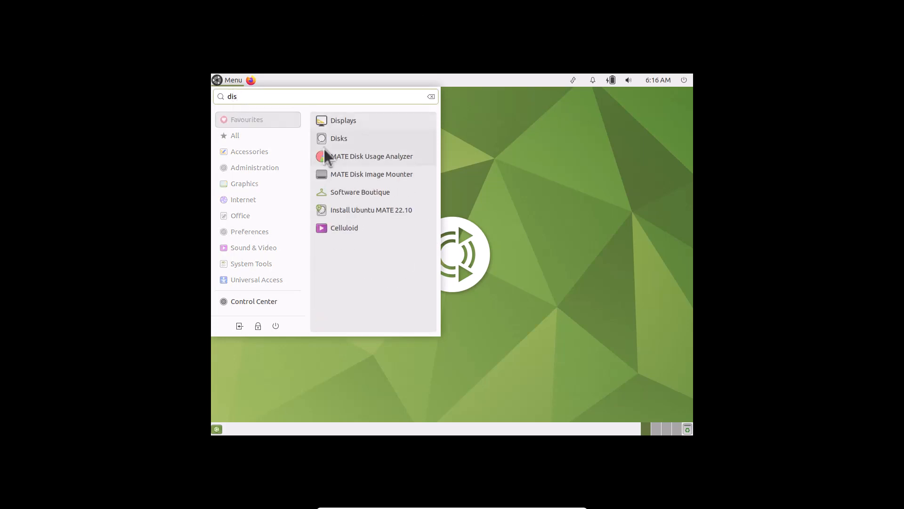
pyautogui.click(370, 125)
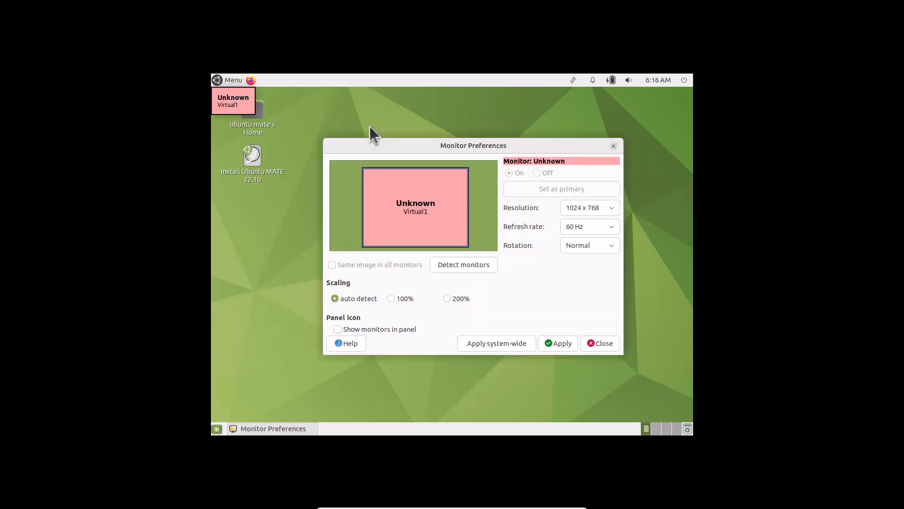
# Set the monitor resolution to 1920 x 1080, apply it and keep the new configuration
pyautogui.click(592, 208)
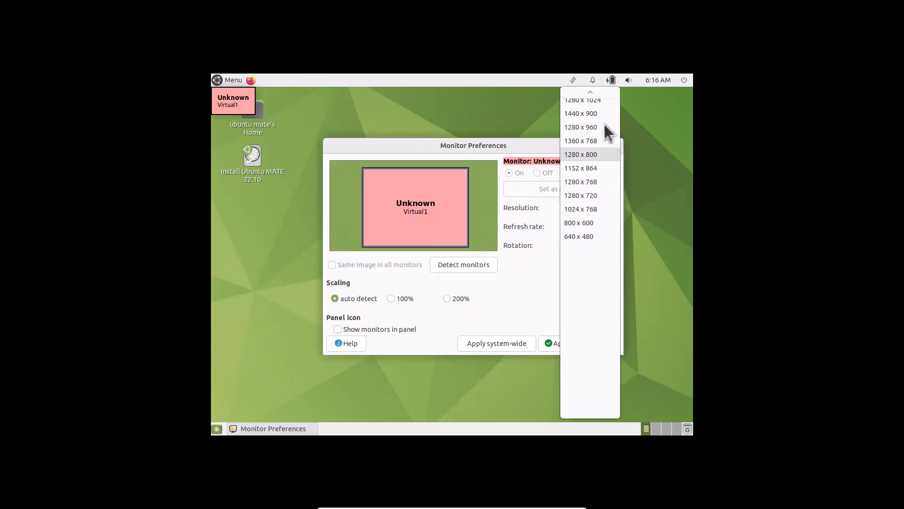
pyautogui.moveTo(594, 89)
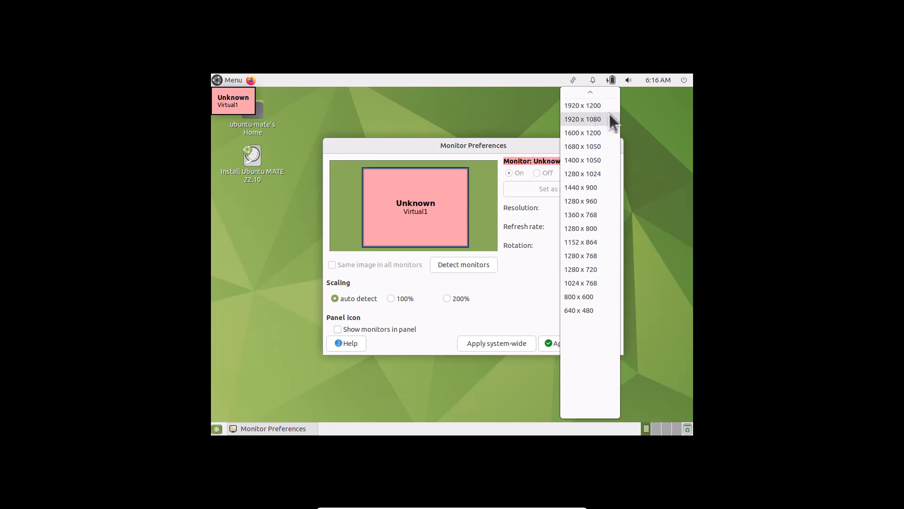
pyautogui.click(601, 119)
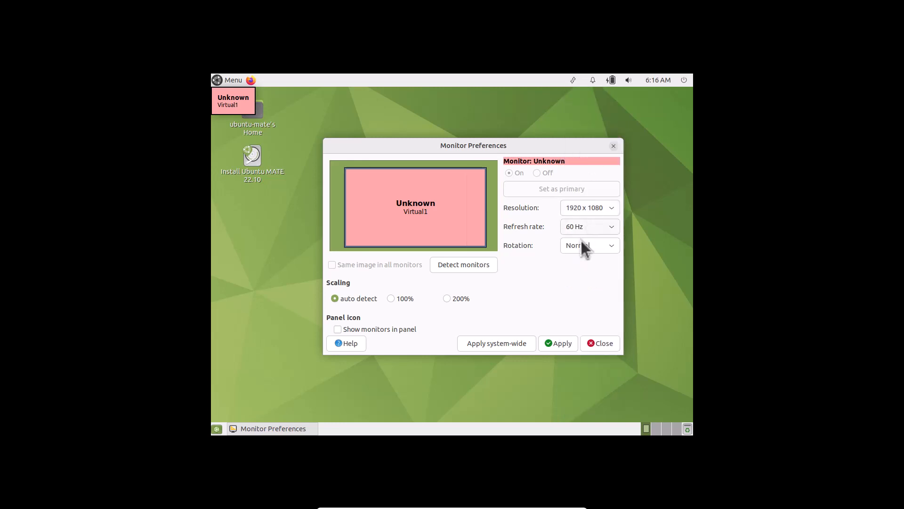
pyautogui.click(566, 341)
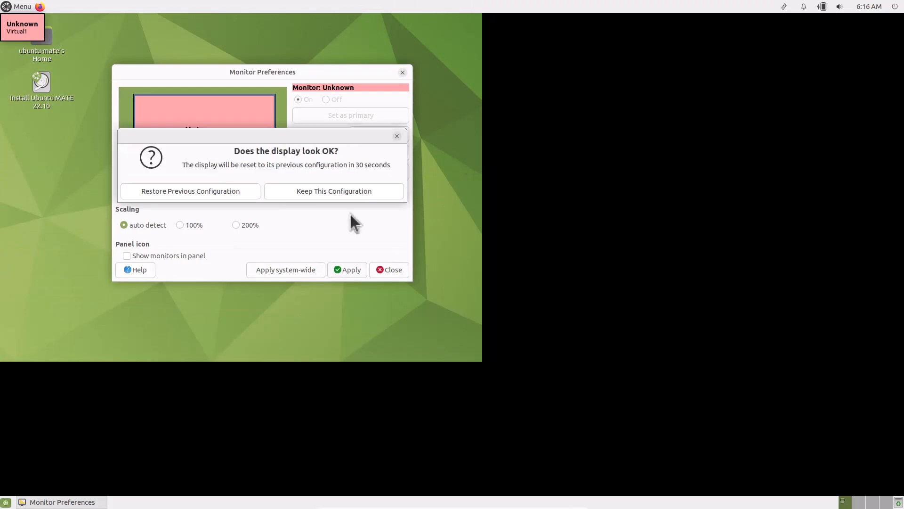
pyautogui.click(317, 194)
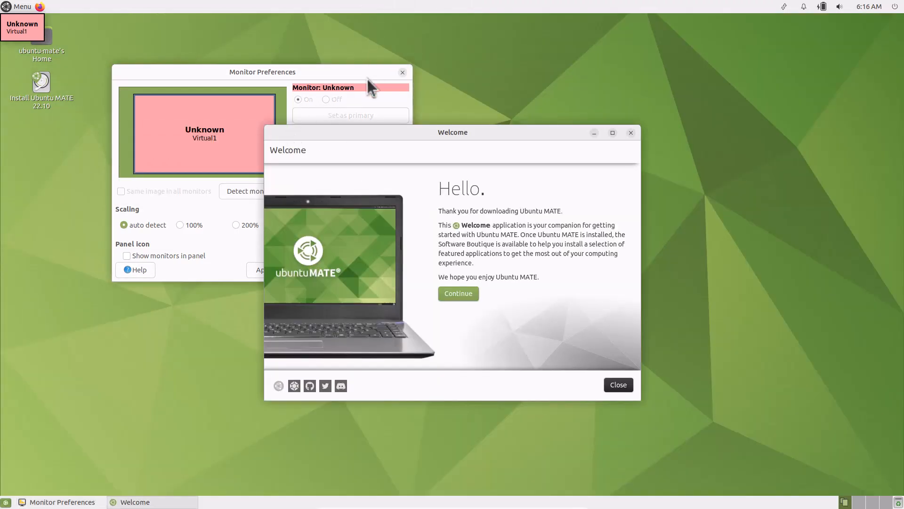
# Close the monitor preferences and the Welcome window to clear the desktop
pyautogui.click(367, 79)
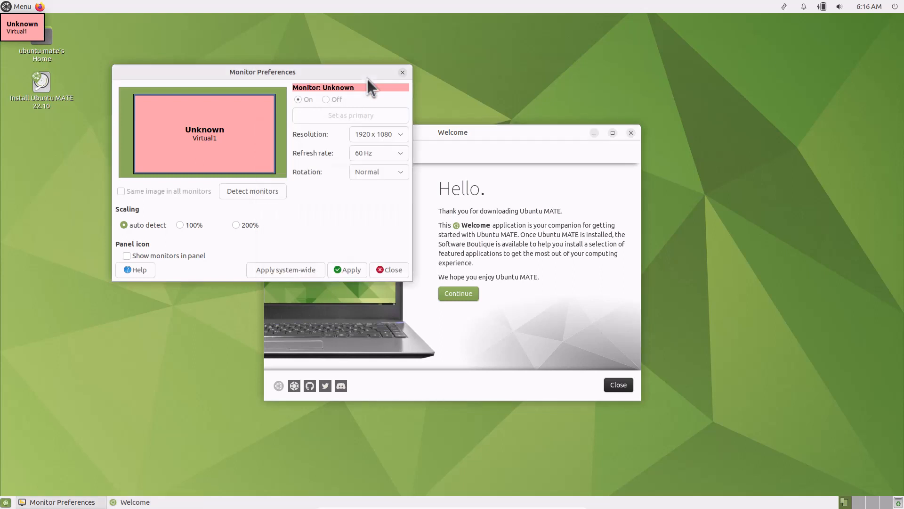
pyautogui.click(389, 270)
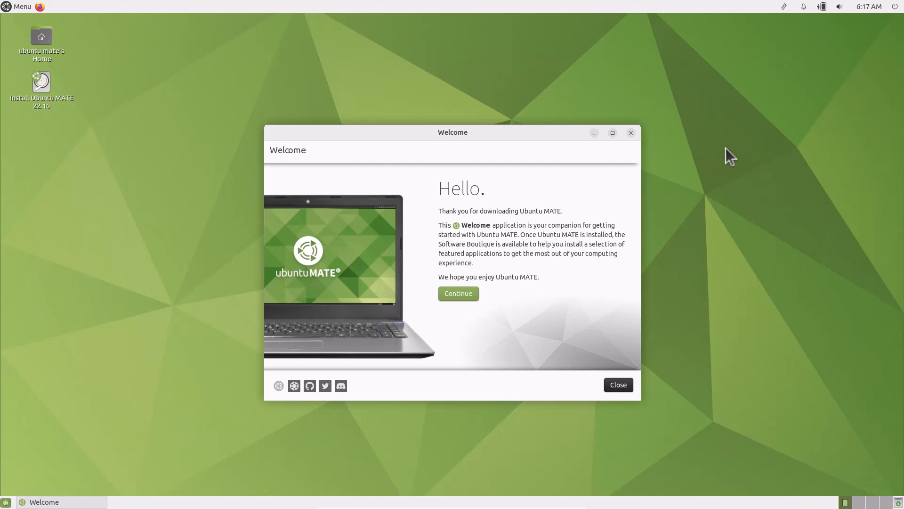
pyautogui.click(631, 132)
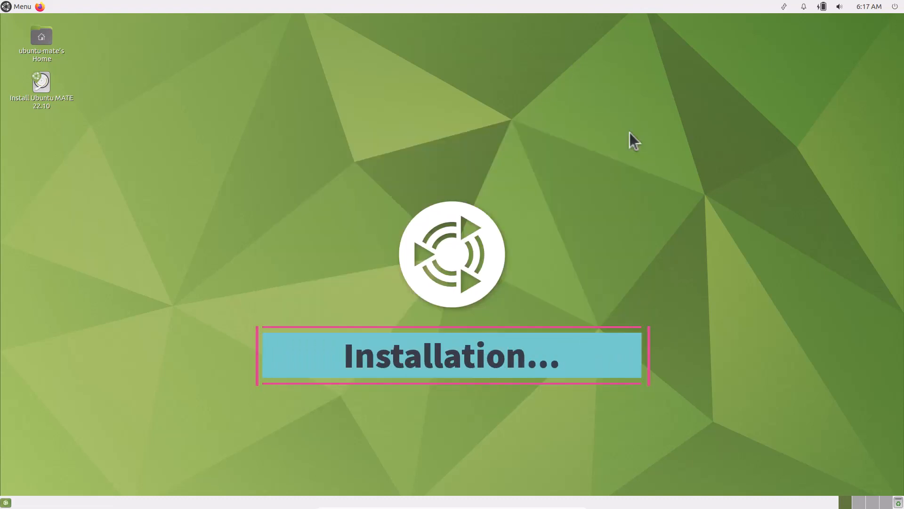
# Start the Ubuntu MATE installer with English, the English (US) keyboard, Normal installation and third-party software for graphics and Wi-Fi hardware
pyautogui.doubleClick(52, 101)
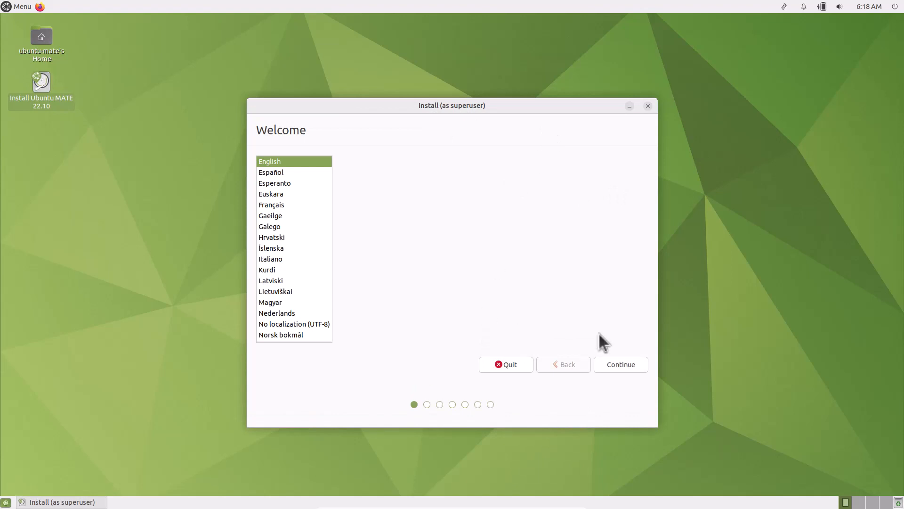
pyautogui.click(626, 363)
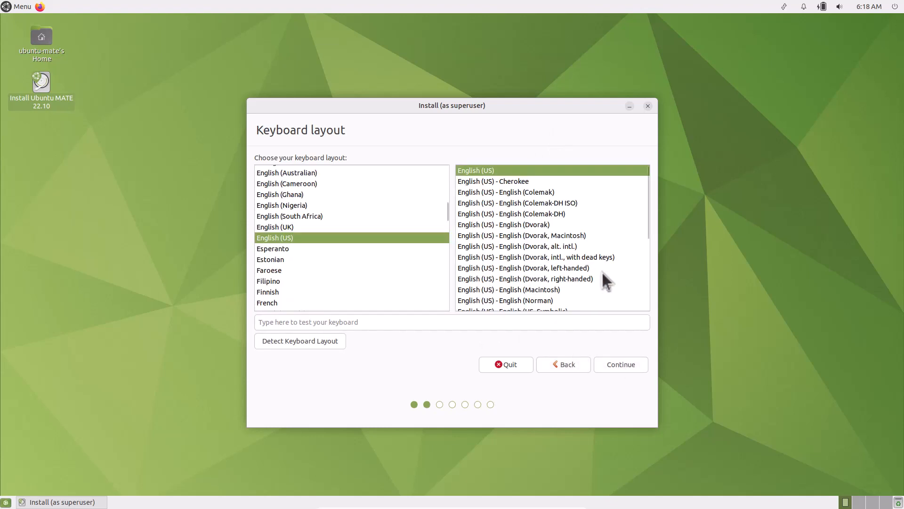
pyautogui.click(618, 366)
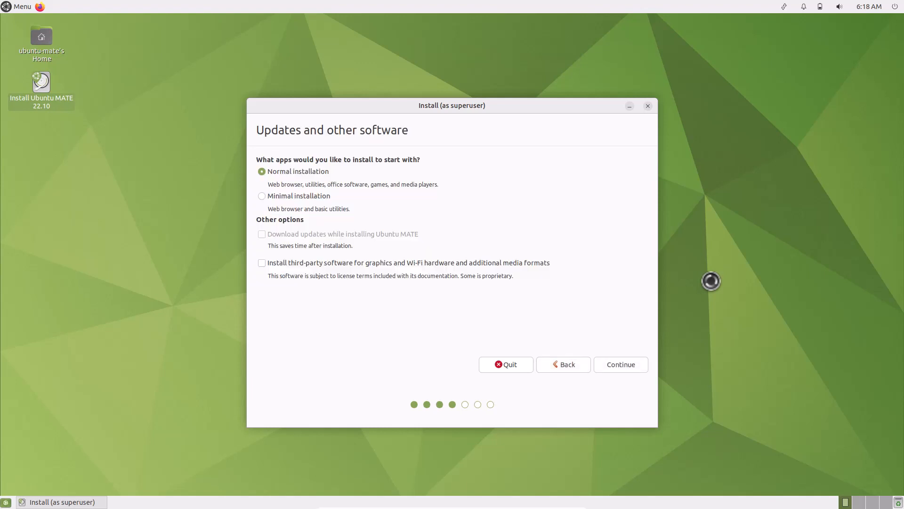
pyautogui.click(261, 263)
pyautogui.click(620, 365)
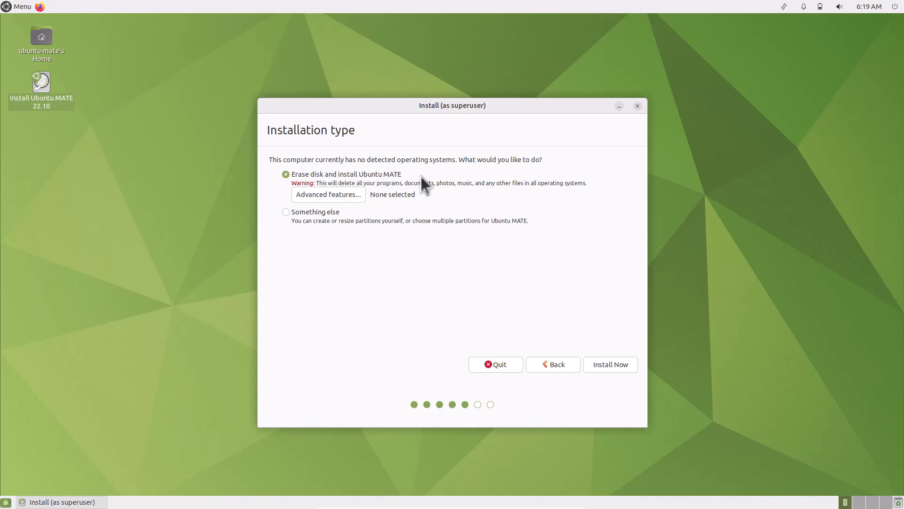
# Choose the Something else installation type to view the manual partitioning page, and quit the installation
pyautogui.click(285, 213)
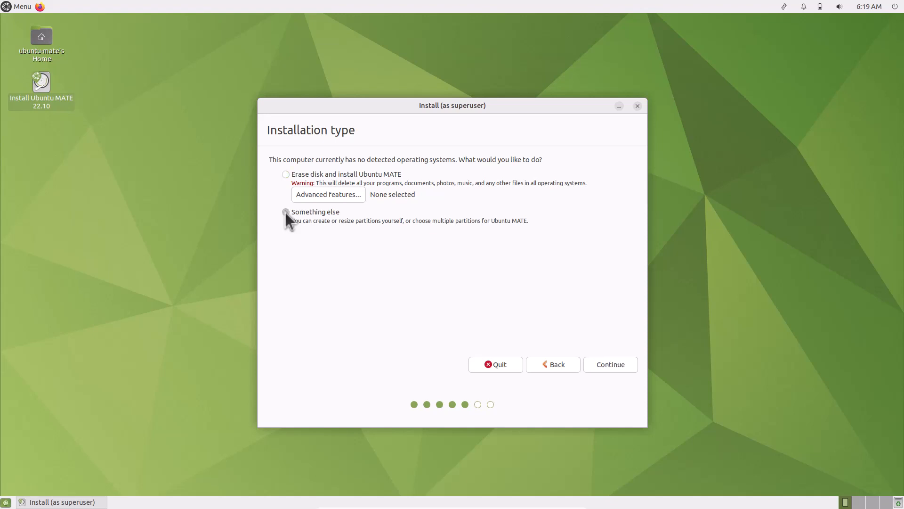
pyautogui.click(597, 369)
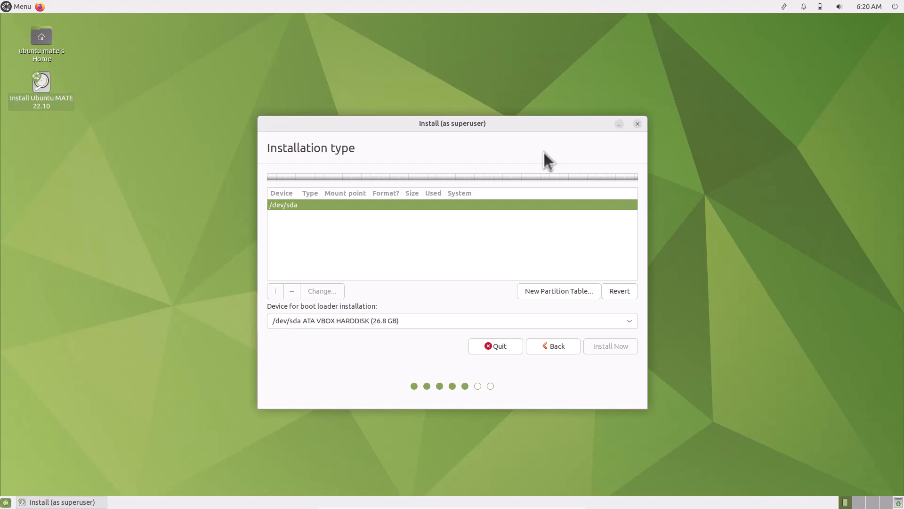
pyautogui.click(639, 124)
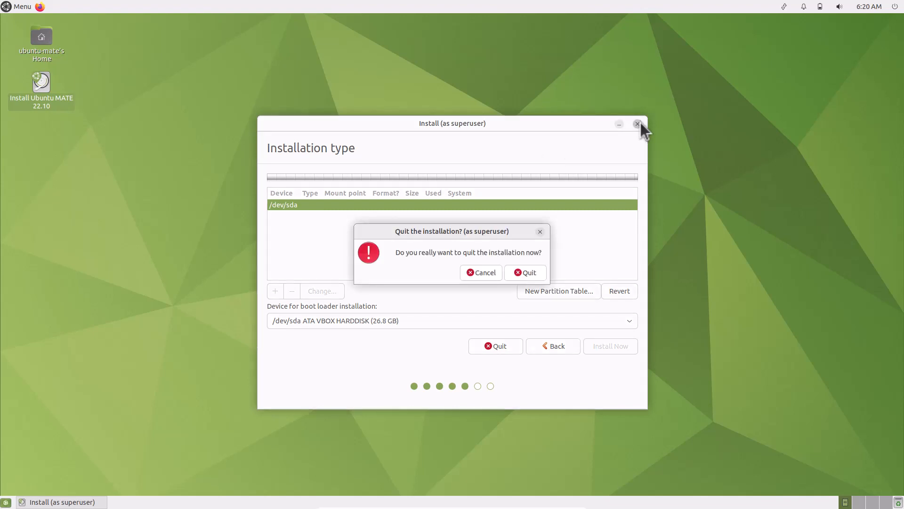
pyautogui.click(527, 272)
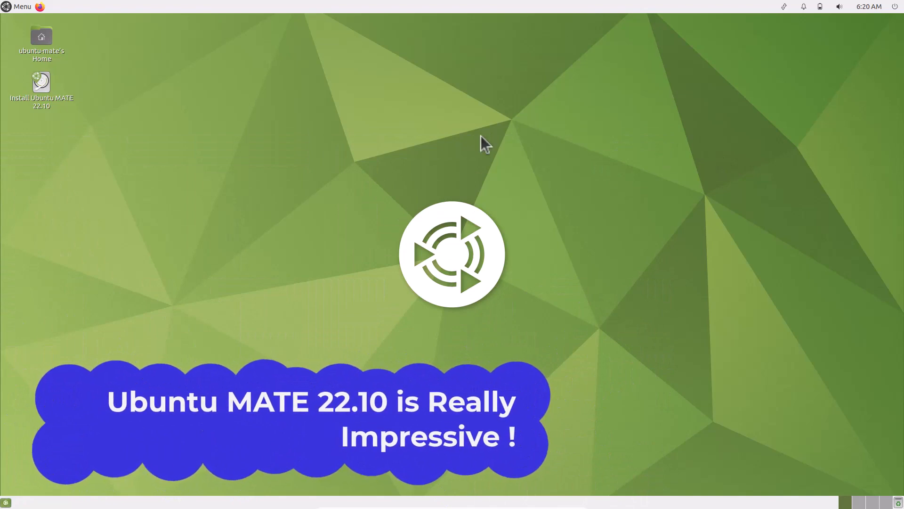
# Search the applications for "wel", open Welcome and go to its Desktop Layout page
pyautogui.click(23, 7)
pyautogui.write('wel')
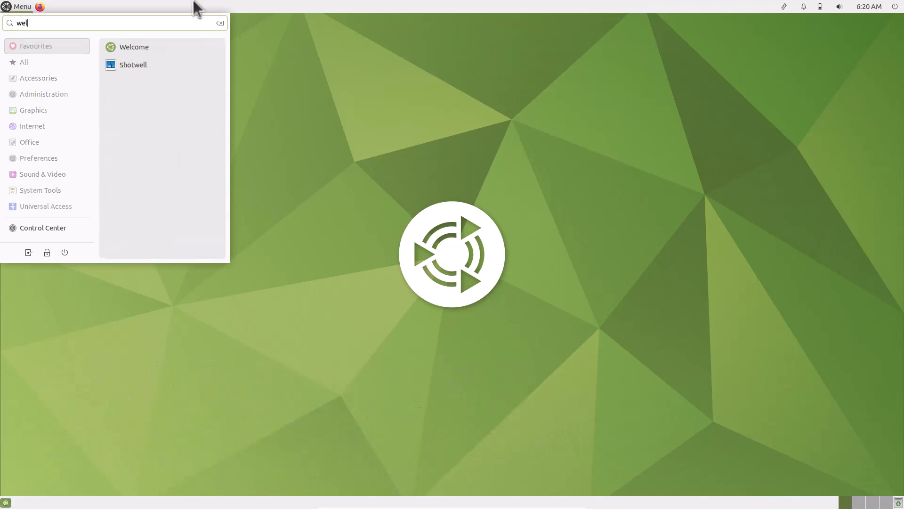
pyautogui.click(174, 43)
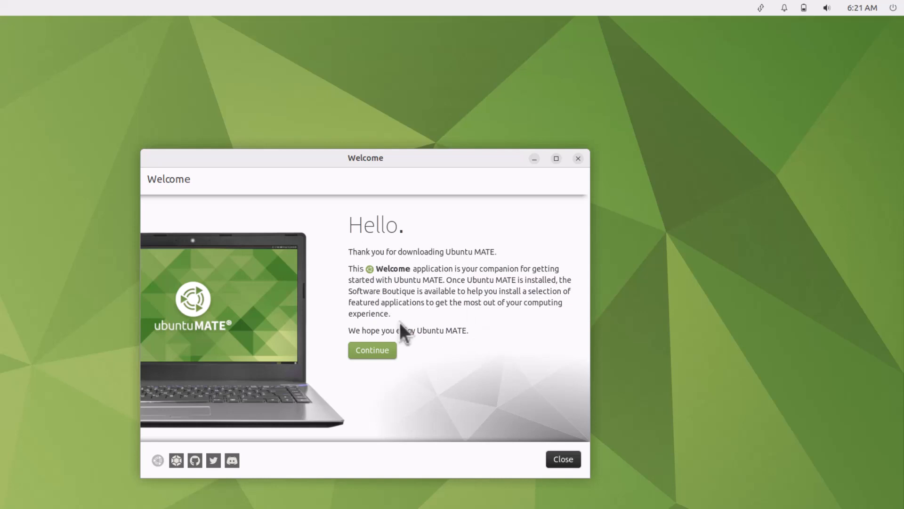
pyautogui.click(372, 351)
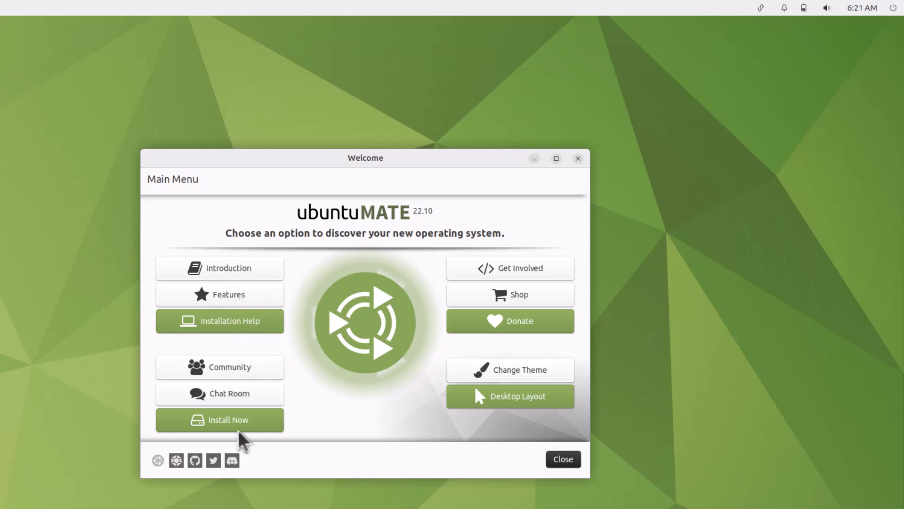
pyautogui.click(501, 394)
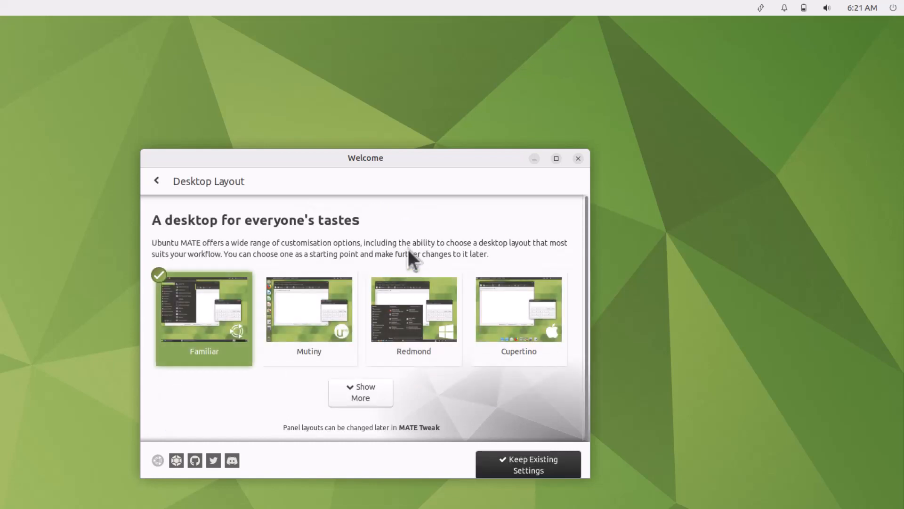
# Maximize the Welcome window, expand the full list of desktop layouts and examine each layout's preview and description
pyautogui.click(558, 158)
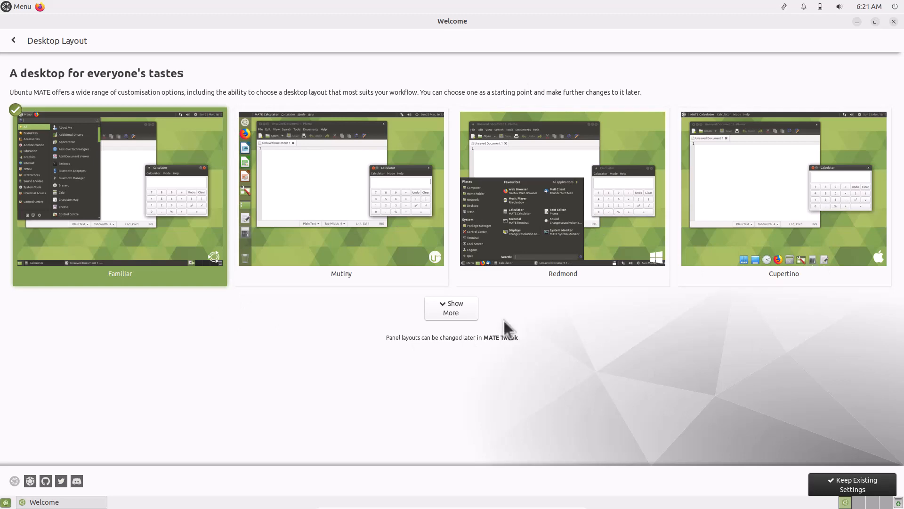
pyautogui.click(458, 311)
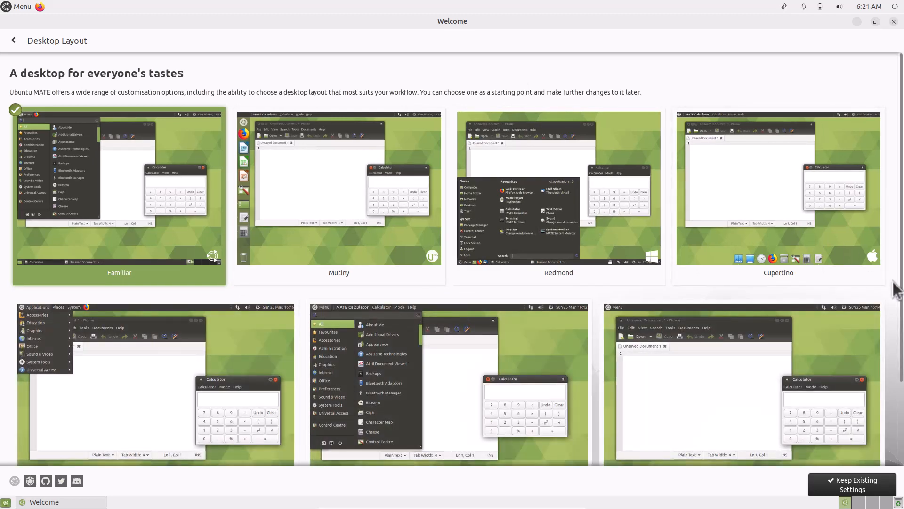
pyautogui.scroll(-2, 897, 290)
pyautogui.scroll(-3, 902, 339)
pyautogui.scroll(5, 898, 325)
pyautogui.moveTo(216, 258)
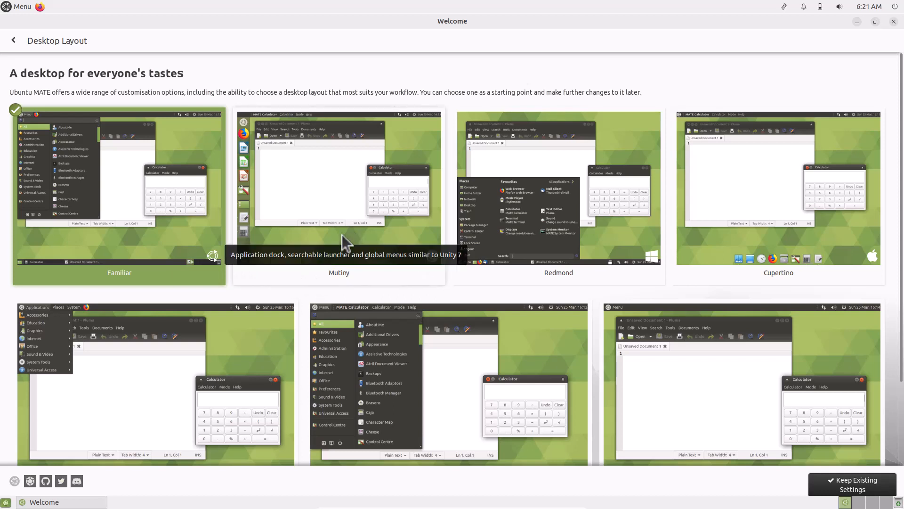
pyautogui.moveTo(434, 262)
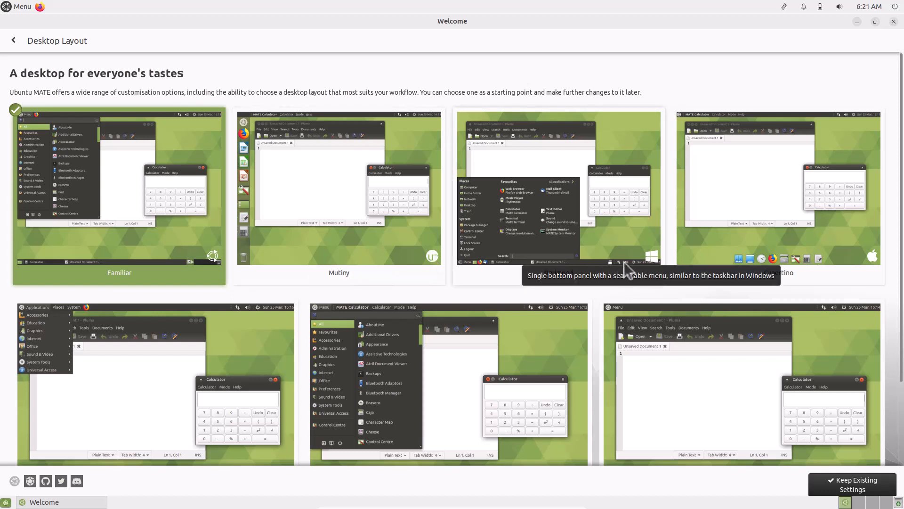
pyautogui.moveTo(652, 254)
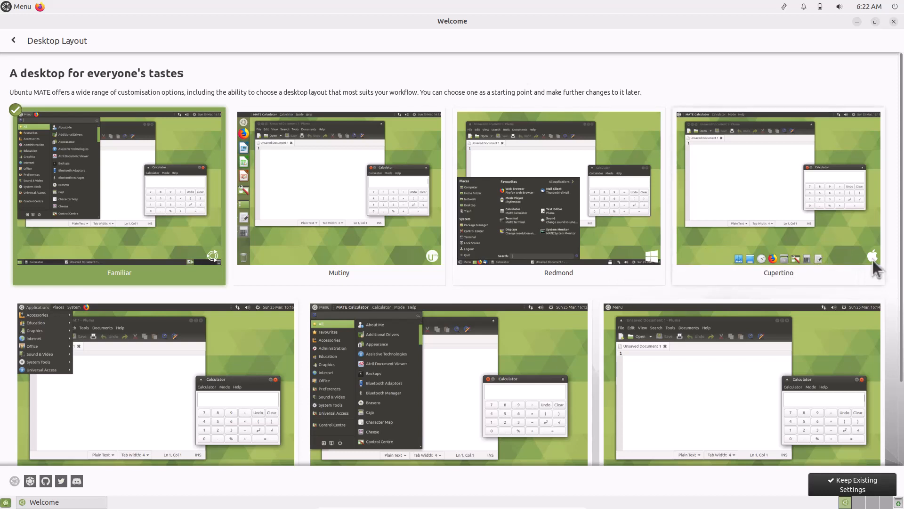
pyautogui.moveTo(871, 262)
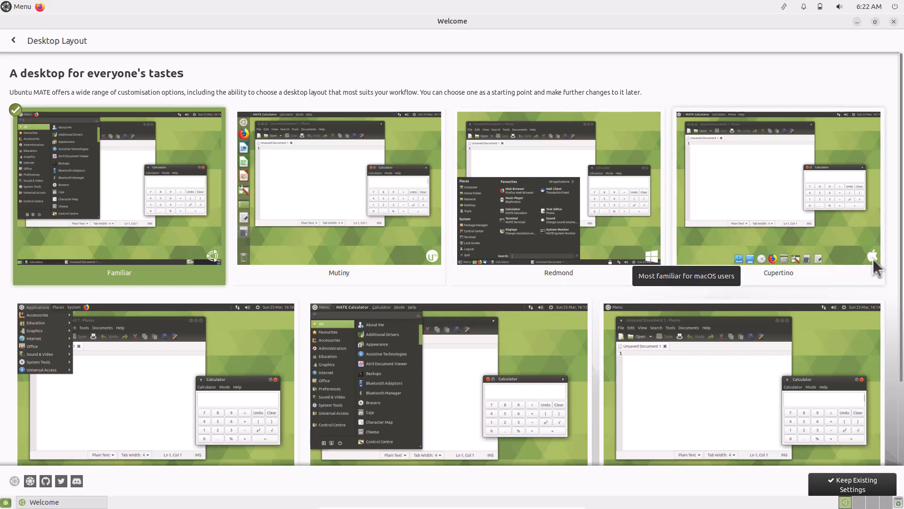
pyautogui.scroll(-1, 874, 259)
pyautogui.scroll(-1, 873, 258)
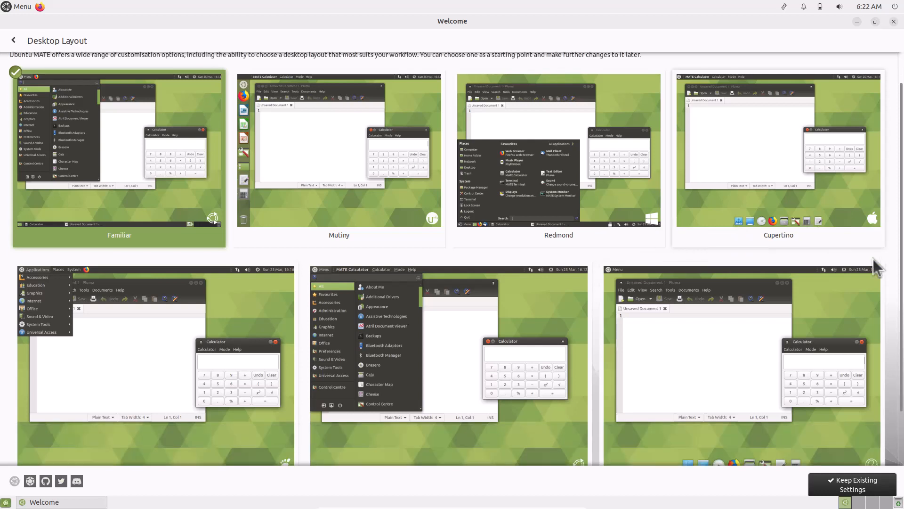
pyautogui.scroll(-3, 899, 269)
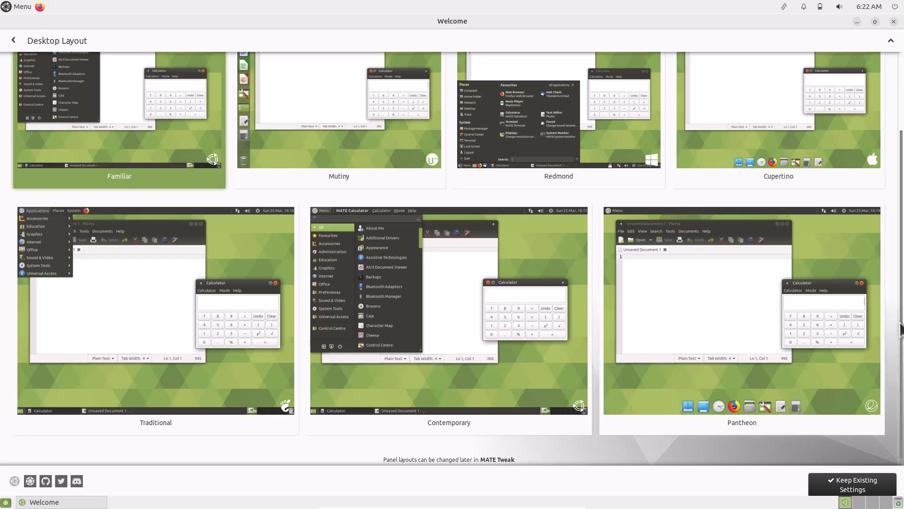
# Select the Mutiny desktop layout and restore the Welcome window to its smaller size
pyautogui.scroll(3, 901, 325)
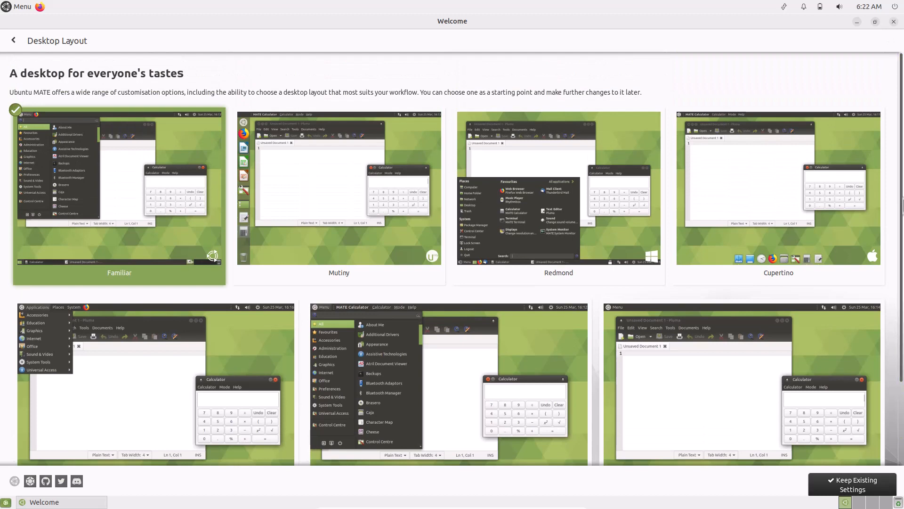
pyautogui.click(355, 195)
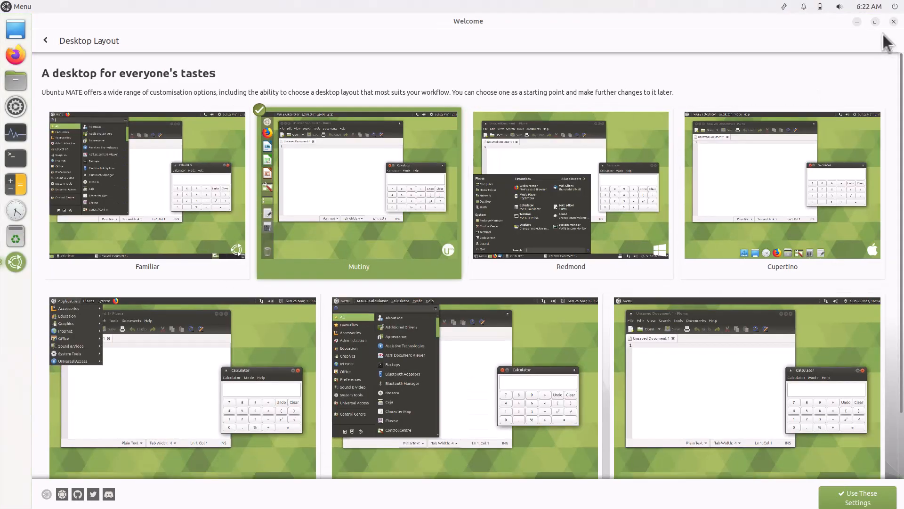
pyautogui.click(875, 22)
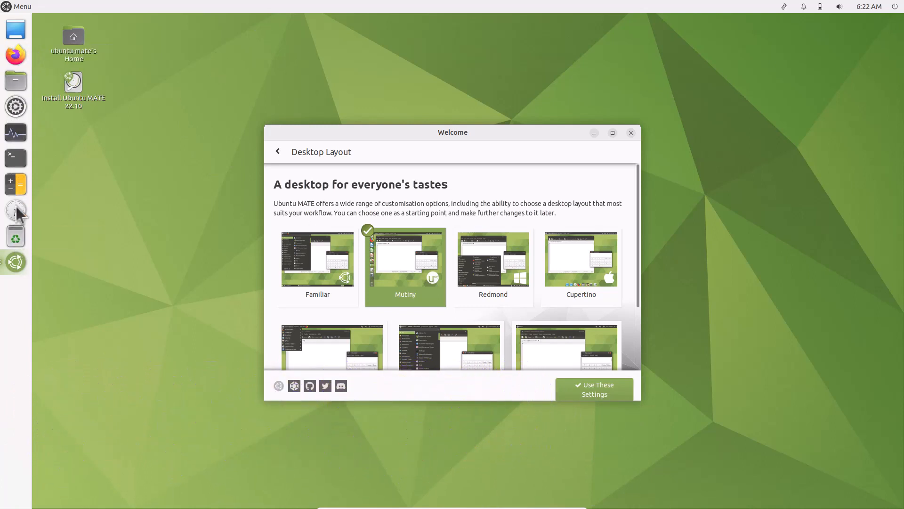
# Explore the Mutiny application launcher by searching for "fire", clearing the search and listing the Administration category and all applications
pyautogui.click(14, 7)
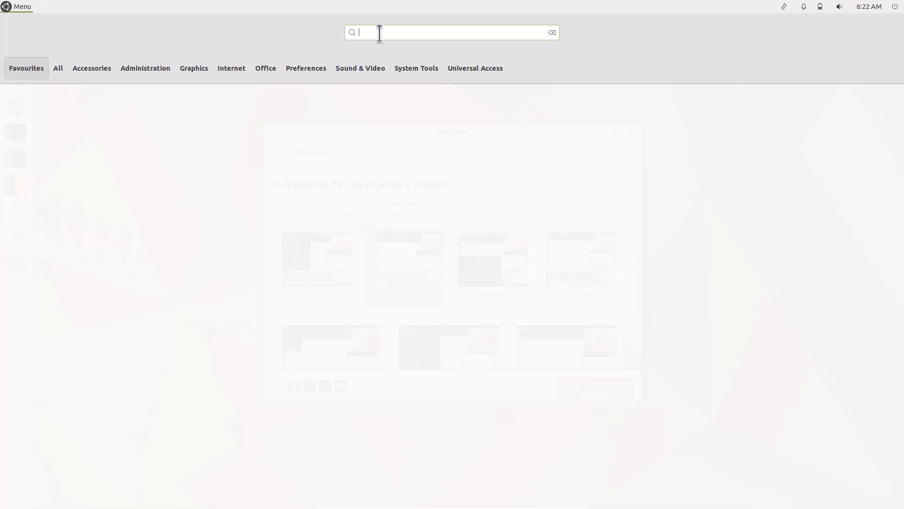
pyautogui.write('fire')
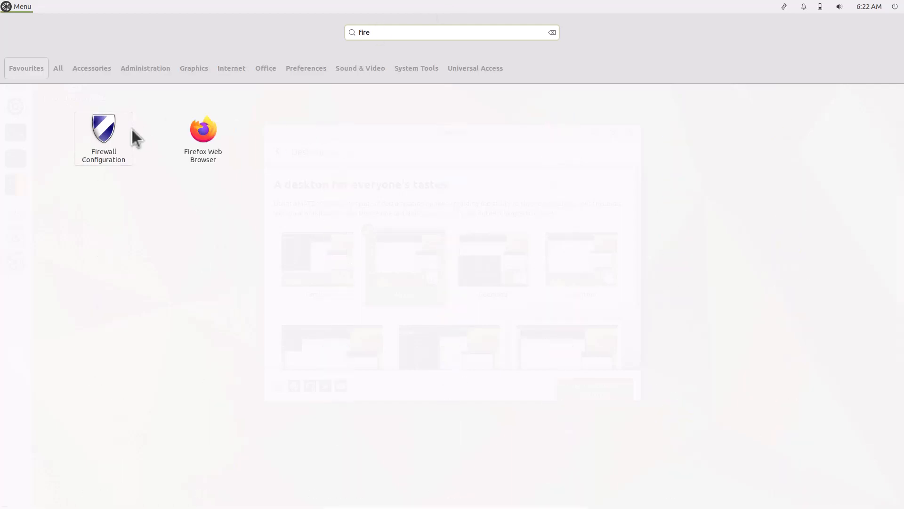
pyautogui.press('BackSpace')
pyautogui.press('BackSpace')
pyautogui.press('BackSpace')
pyautogui.press('BackSpace')
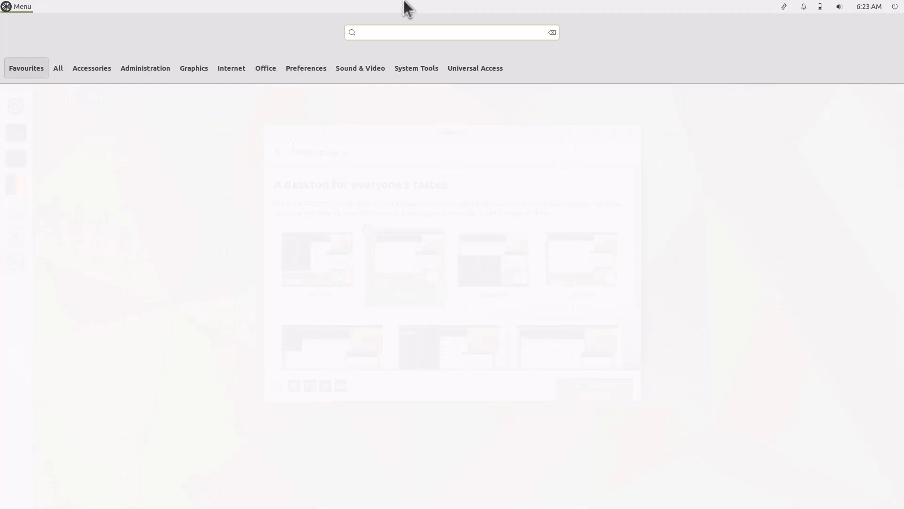
pyautogui.click(160, 66)
pyautogui.click(59, 69)
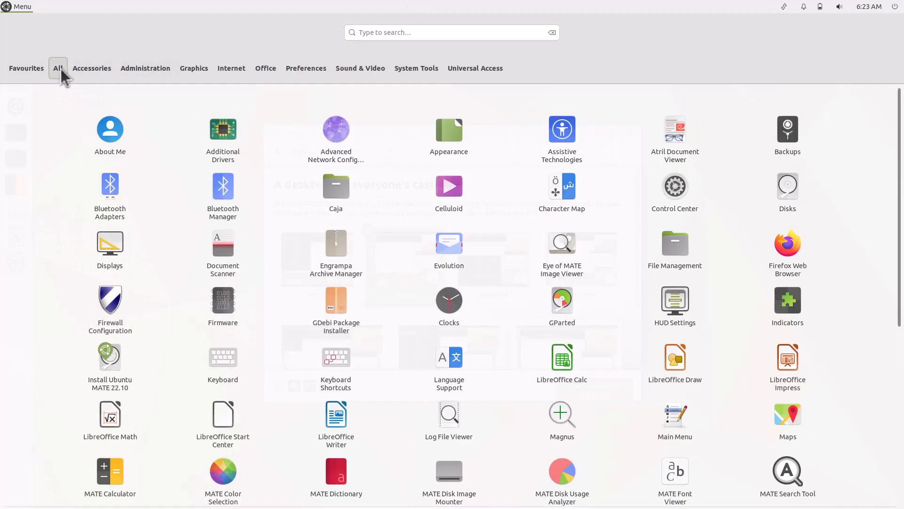
# Look through the launcher's full application list and the Accessories and Administration categories
pyautogui.scroll(-1, 58, 190)
pyautogui.scroll(1, 58, 189)
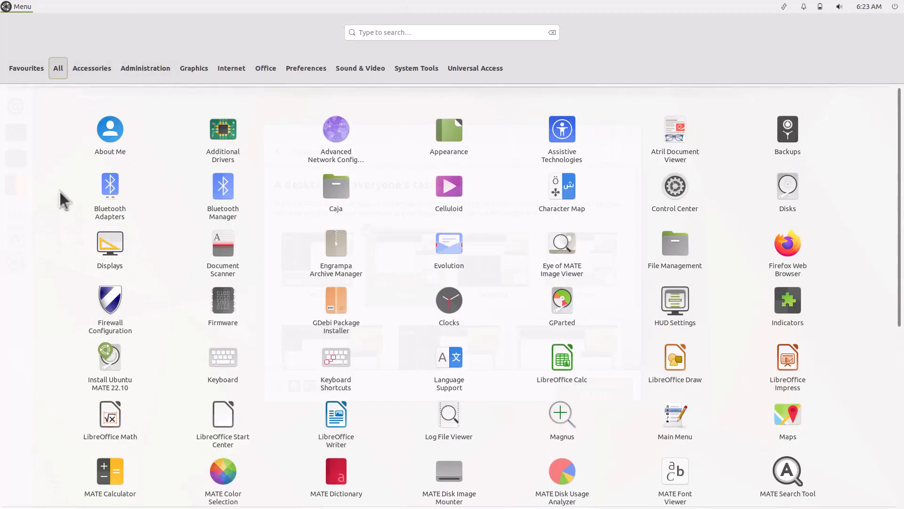
pyautogui.scroll(-6, 59, 190)
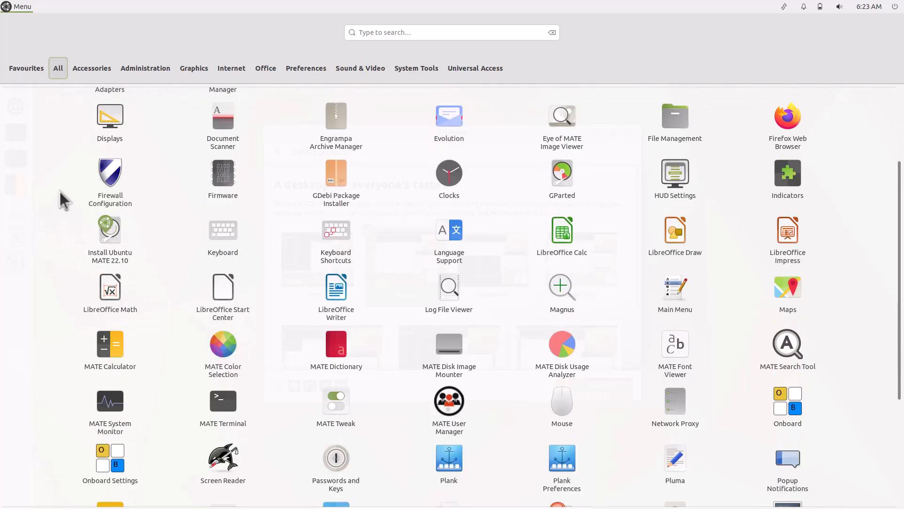
pyautogui.click(92, 68)
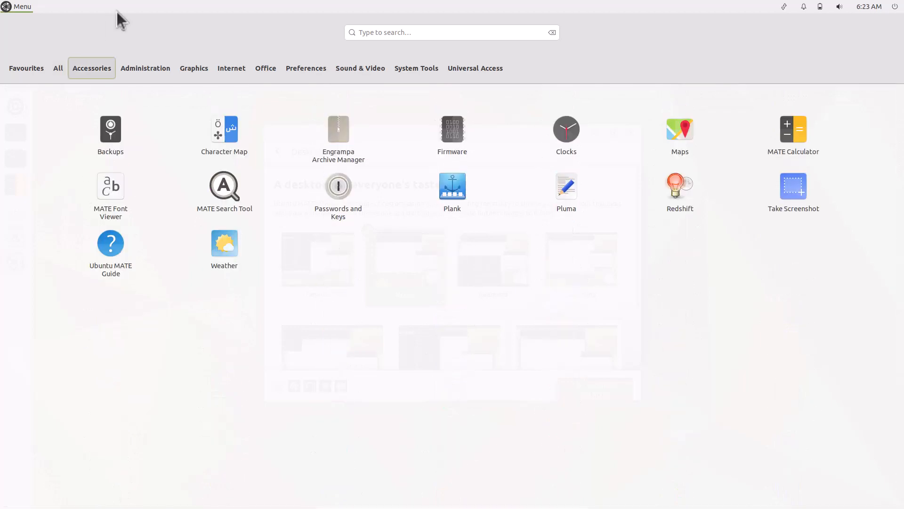
pyautogui.click(136, 74)
pyautogui.moveTo(63, 72)
pyautogui.moveTo(97, 67)
pyautogui.moveTo(144, 69)
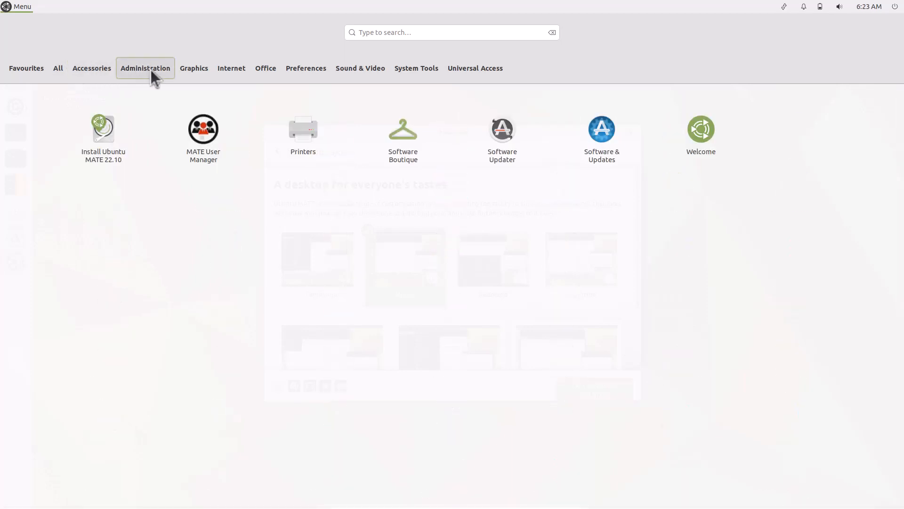
# Look through the launcher's Graphics, Internet, Office, Sound & Video and Universal Access categories, and close the launcher
pyautogui.moveTo(191, 72)
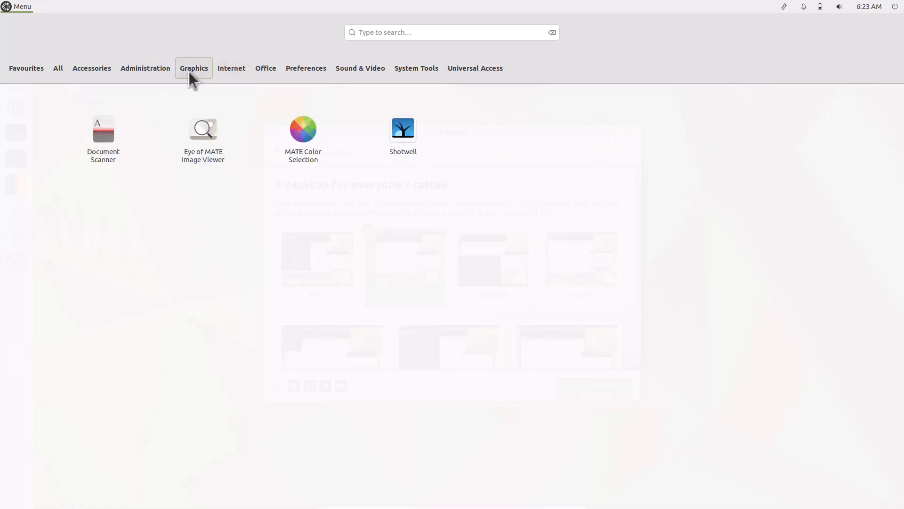
pyautogui.moveTo(221, 71)
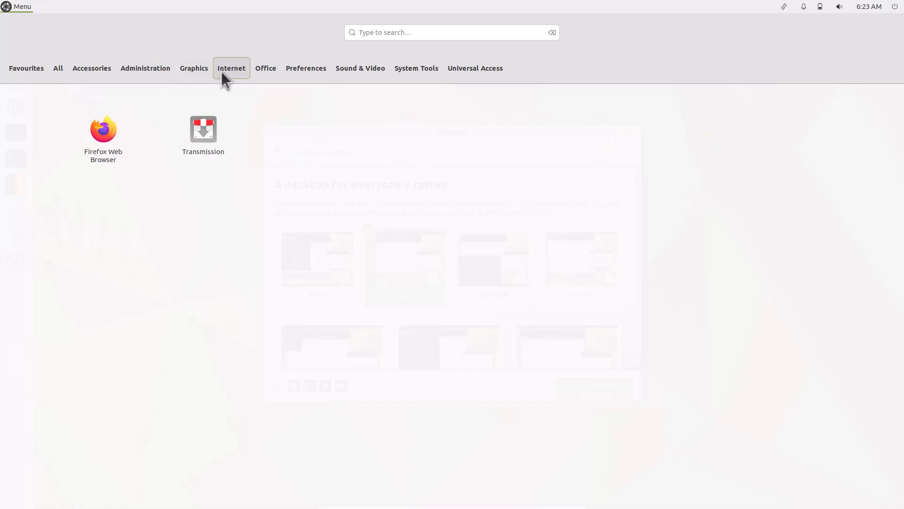
pyautogui.moveTo(267, 70)
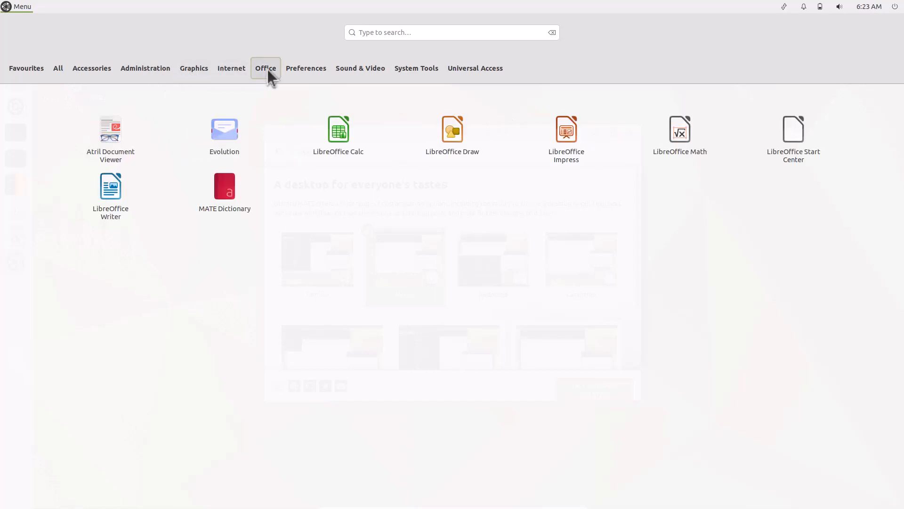
pyautogui.moveTo(361, 72)
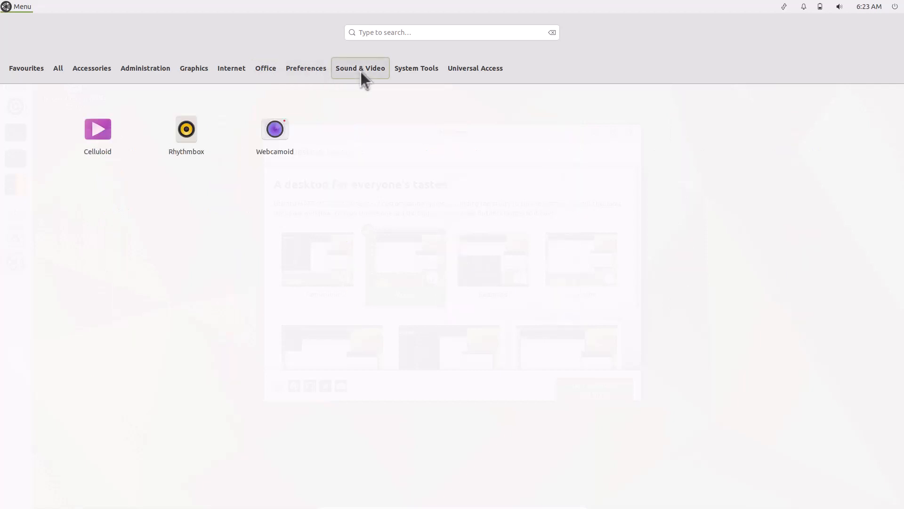
pyautogui.moveTo(474, 67)
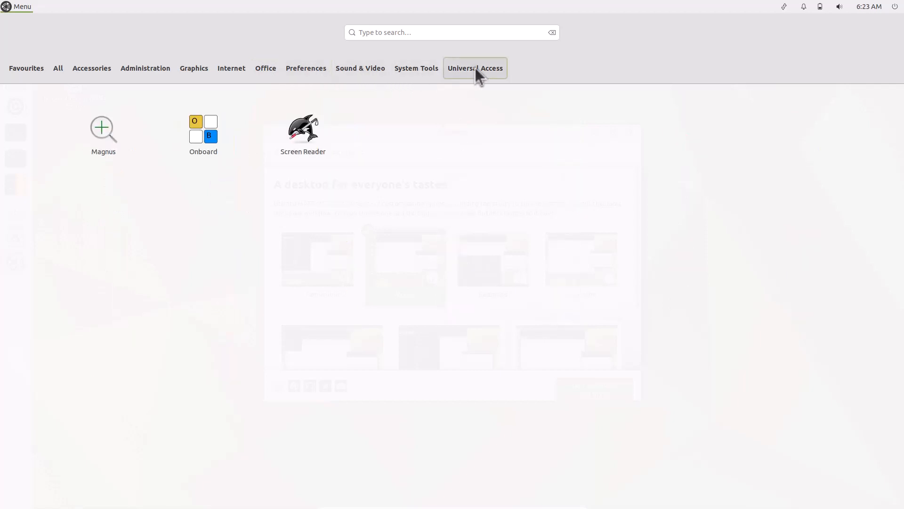
pyautogui.click(12, 9)
# Open System Monitor, minimize and restore its window, and view its version information
pyautogui.click(10, 136)
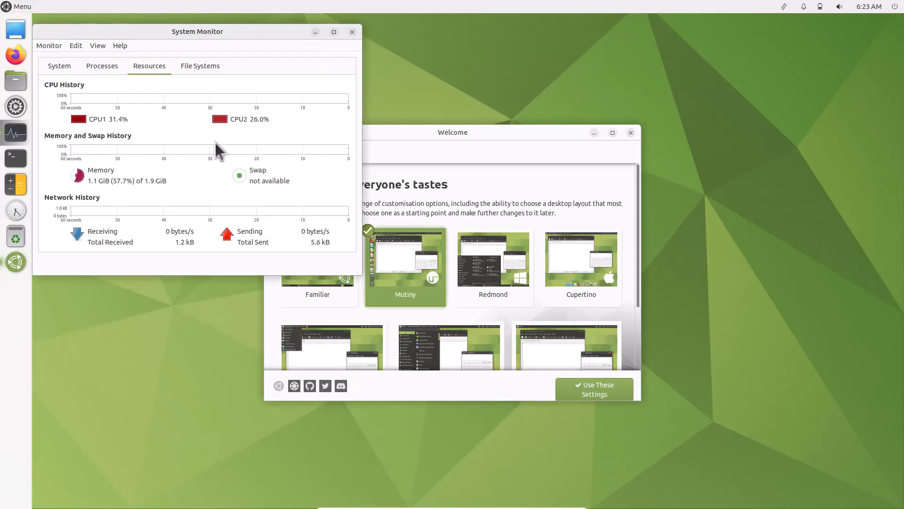
pyautogui.click(316, 32)
pyautogui.click(10, 138)
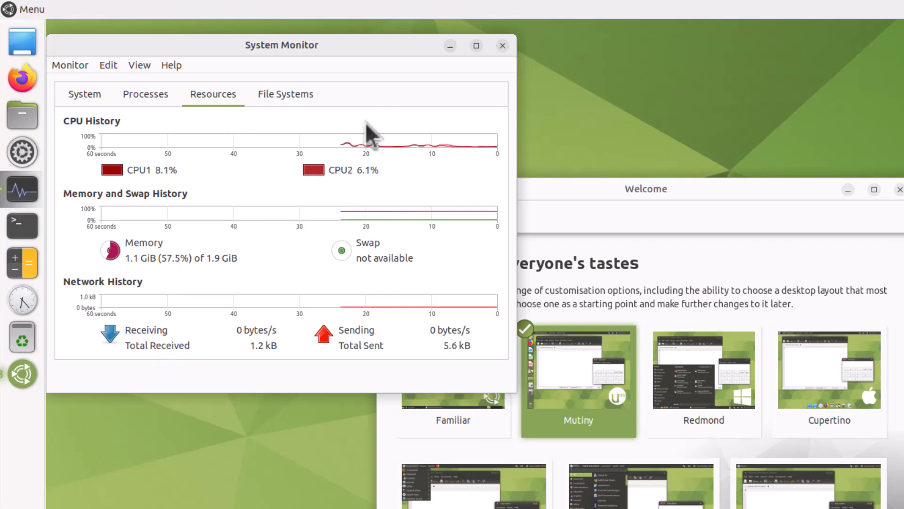
pyautogui.click(183, 62)
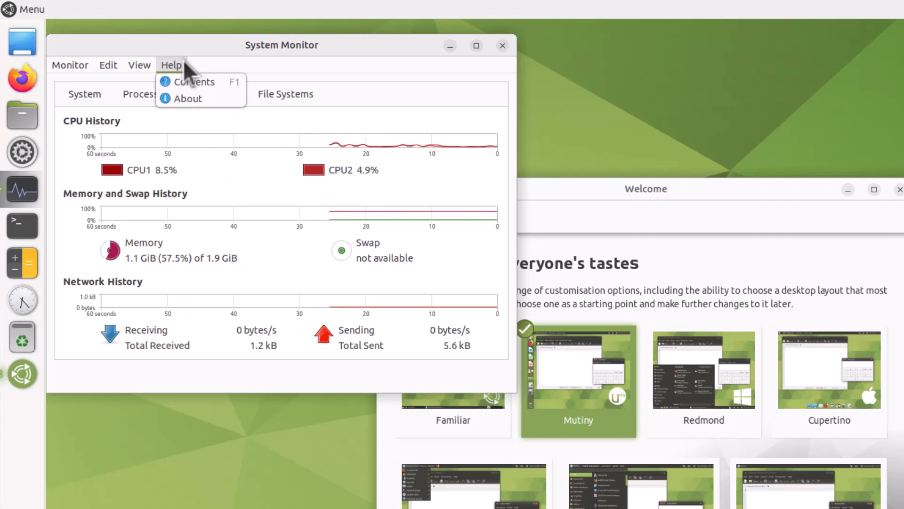
pyautogui.click(203, 99)
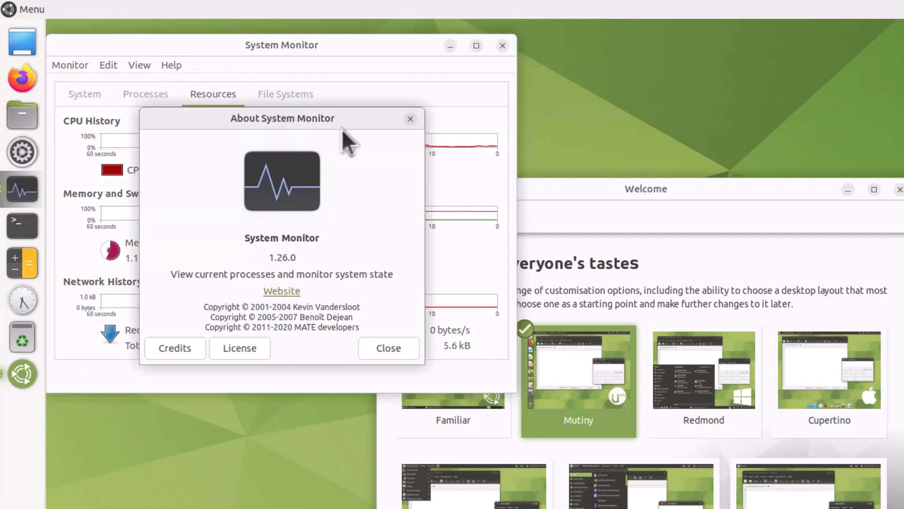
pyautogui.click(409, 119)
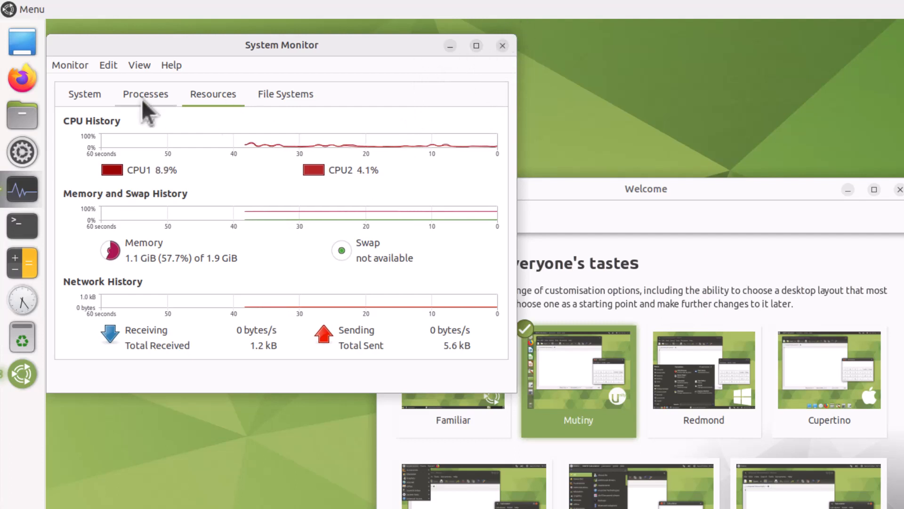
# Show System Monitor's system information, highlight the kernel and MATE version numbers, and close System Monitor
pyautogui.click(106, 95)
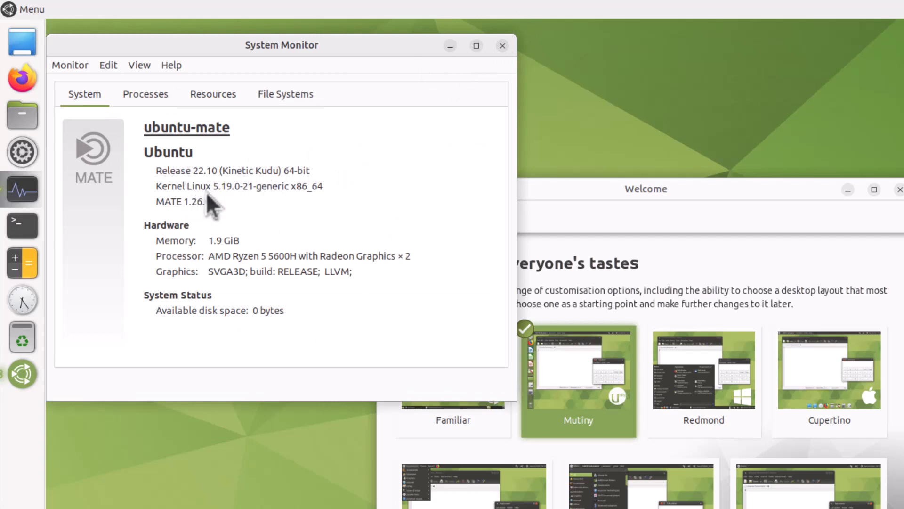
pyautogui.moveTo(207, 186); pyautogui.dragTo(302, 187)
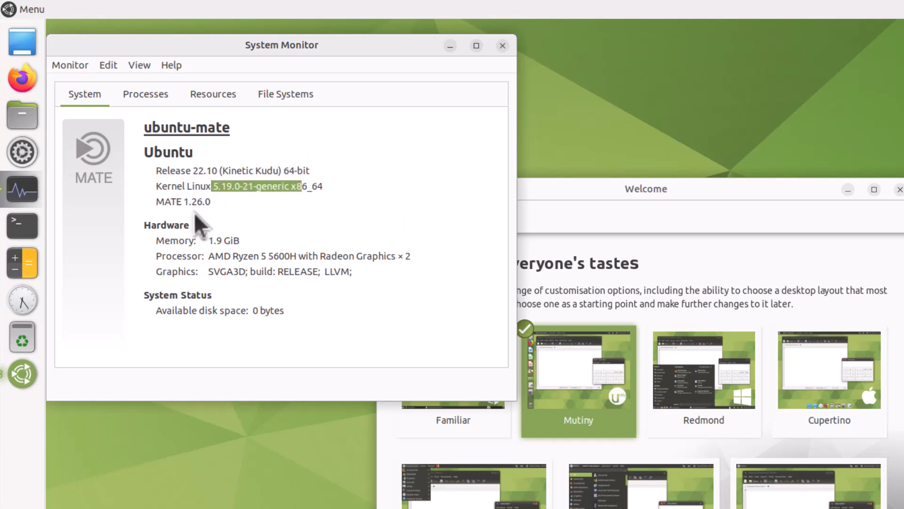
pyautogui.moveTo(183, 201); pyautogui.dragTo(212, 202)
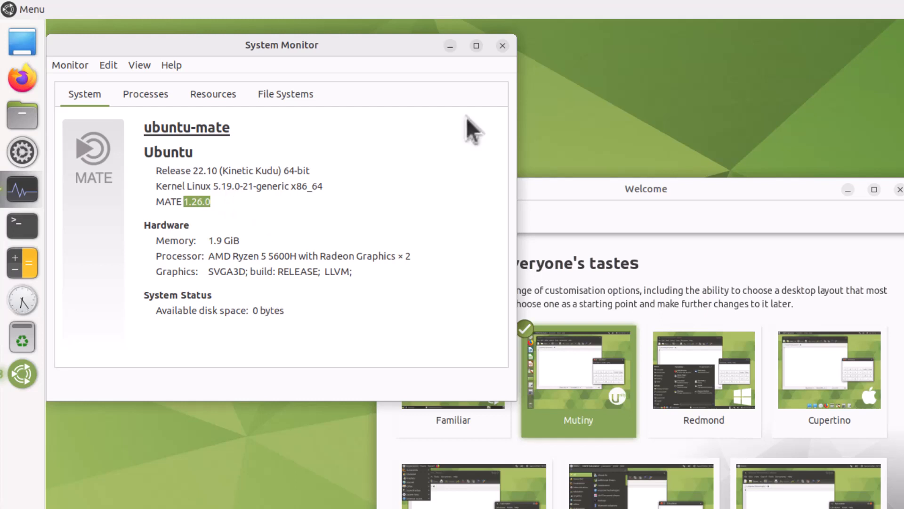
pyautogui.click(507, 44)
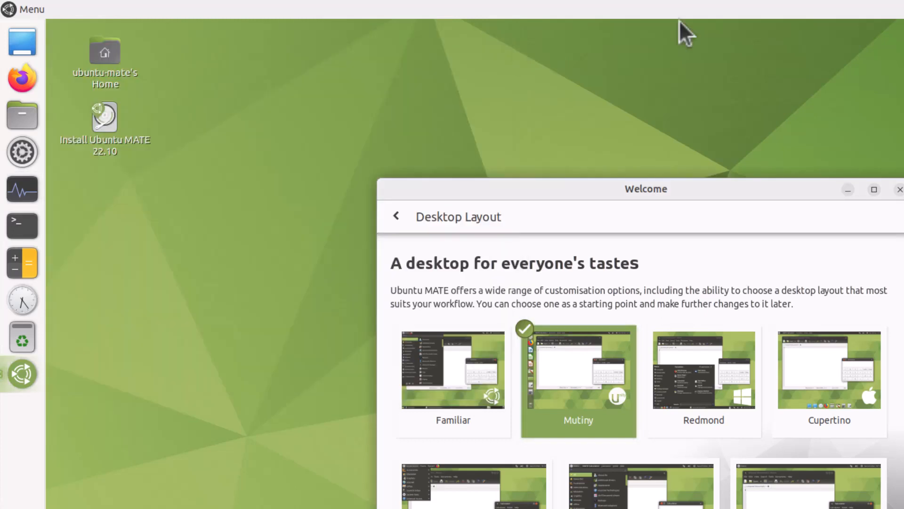
# View the MATE Panel's version information and close it
pyautogui.rightClick(638, 6)
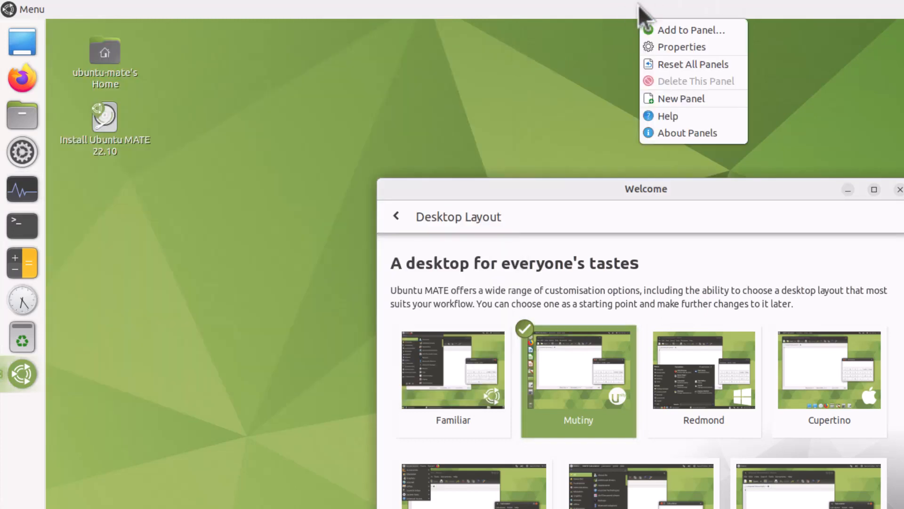
pyautogui.click(700, 134)
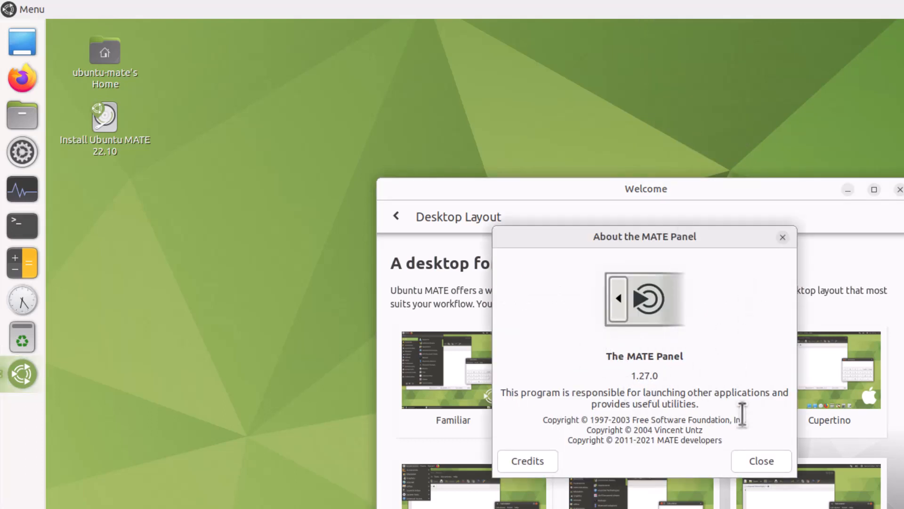
pyautogui.click(773, 459)
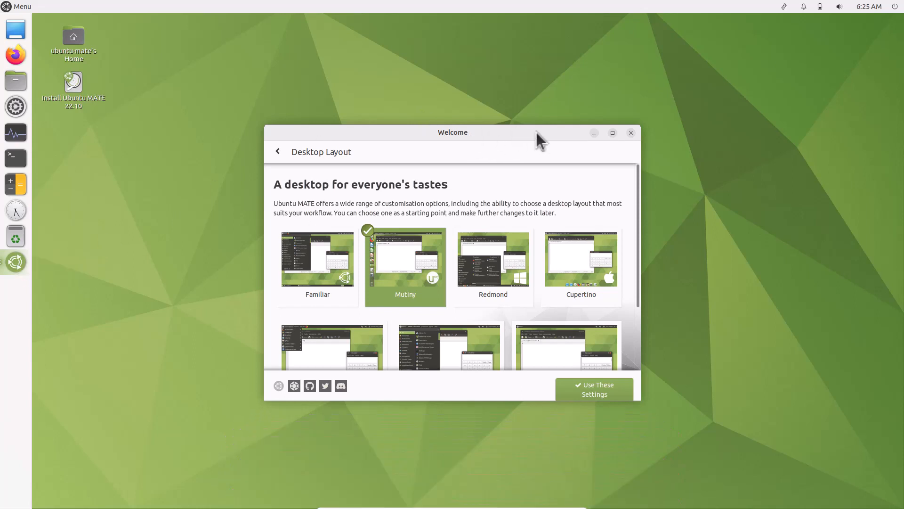
# Select the Cupertino desktop layout
pyautogui.click(594, 261)
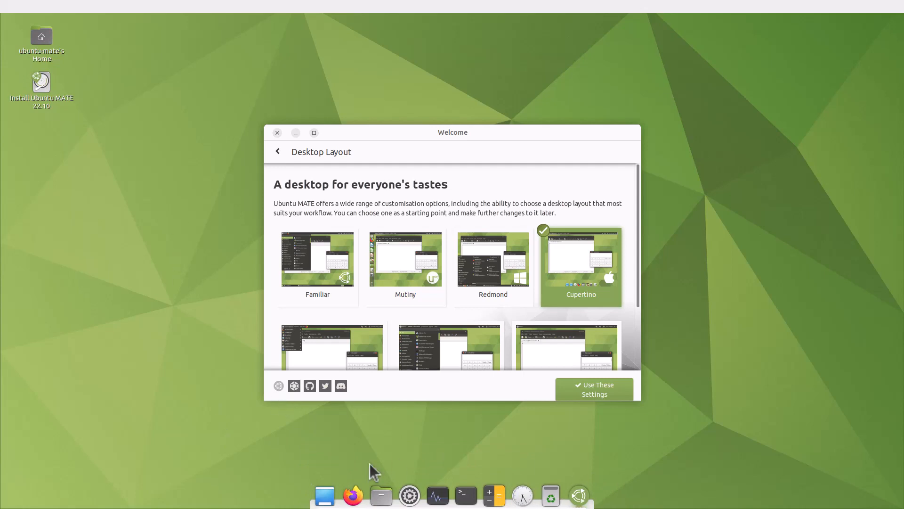
# Open the Caja file manager from the dock, view its version information and close the information window
pyautogui.click(382, 493)
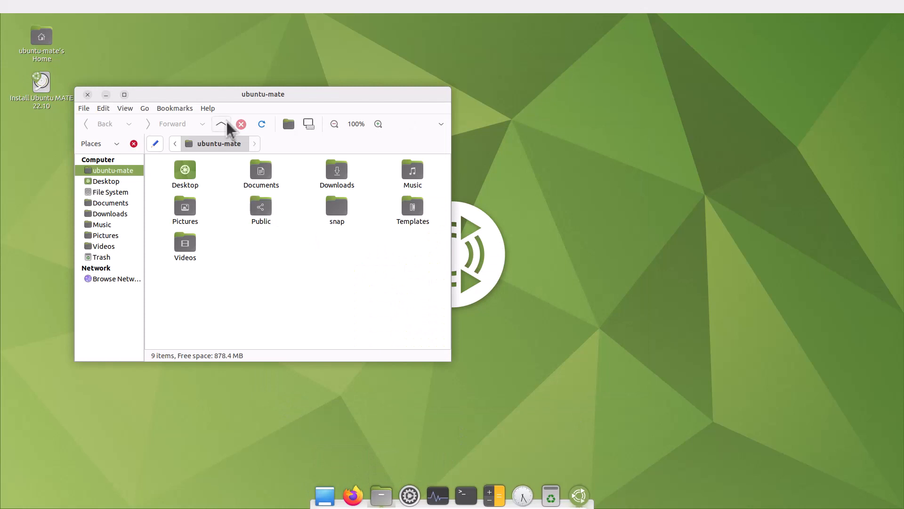
pyautogui.click(208, 108)
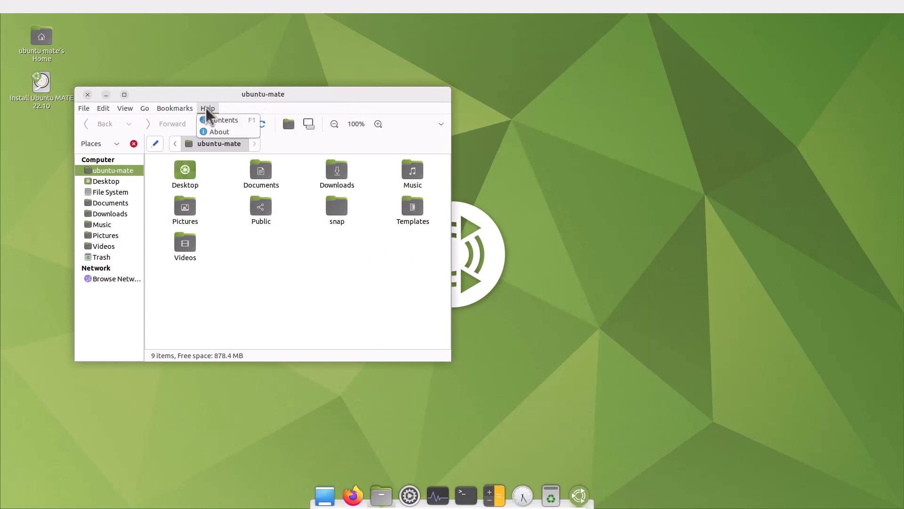
pyautogui.click(215, 132)
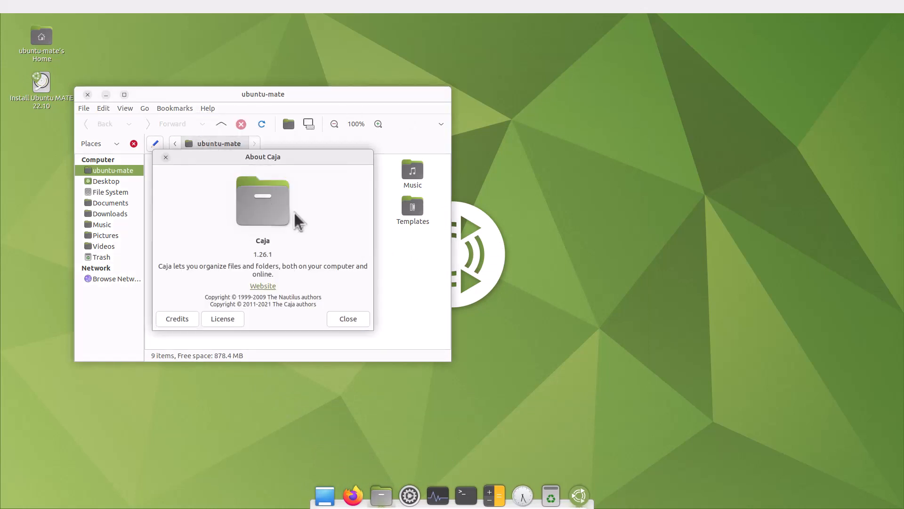
pyautogui.click(165, 158)
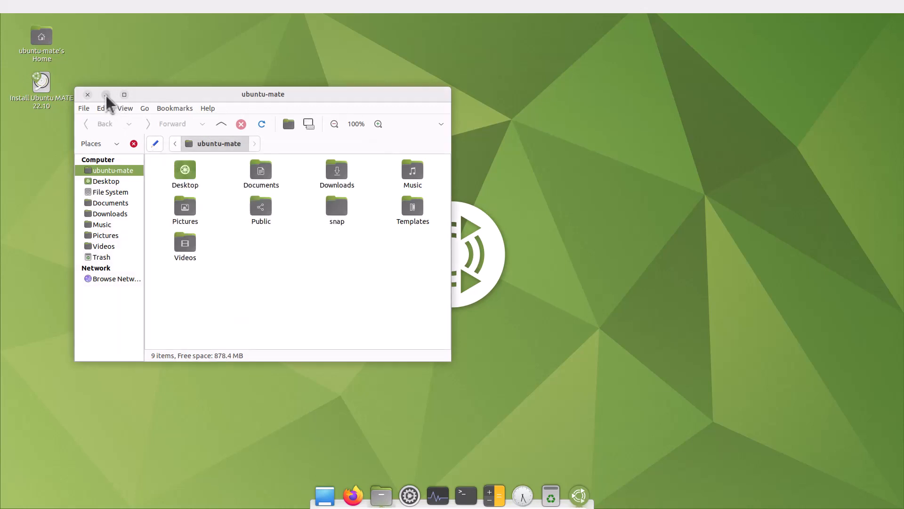
# Minimize the Caja window, restore it from the dock and close it
pyautogui.click(106, 95)
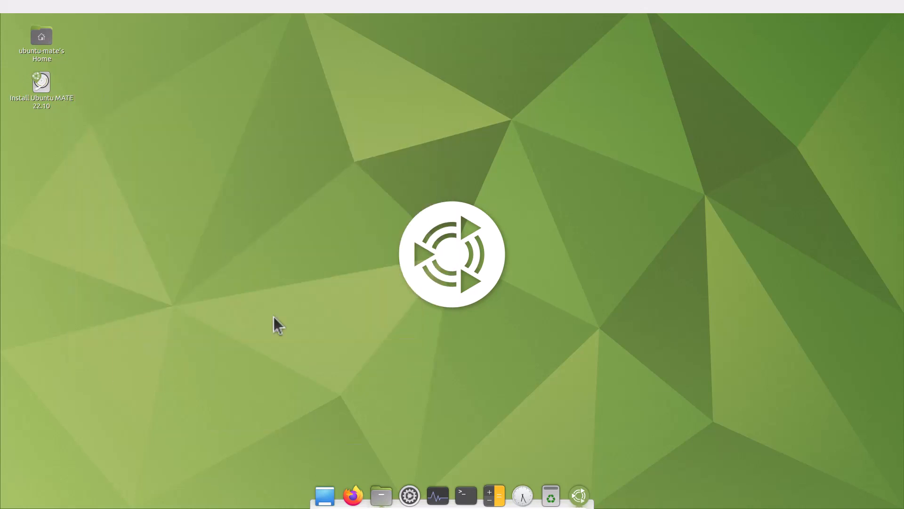
pyautogui.click(381, 495)
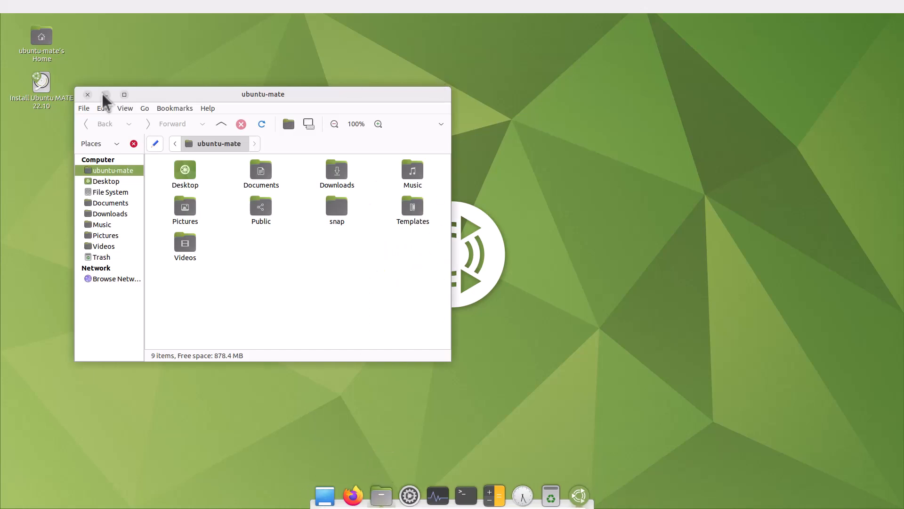
pyautogui.click(87, 94)
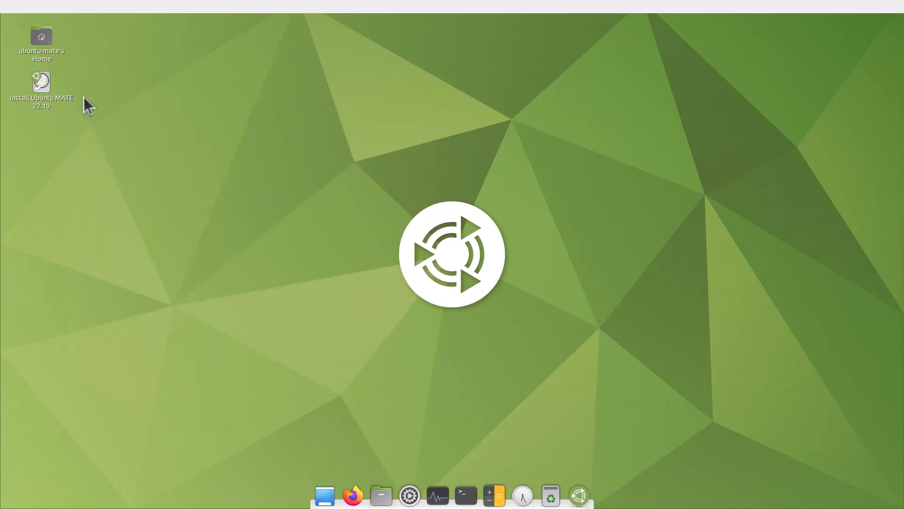
# Show the Welcome dock item's options, dismiss them and try to bring back the Welcome window from the dock
pyautogui.rightClick(582, 500)
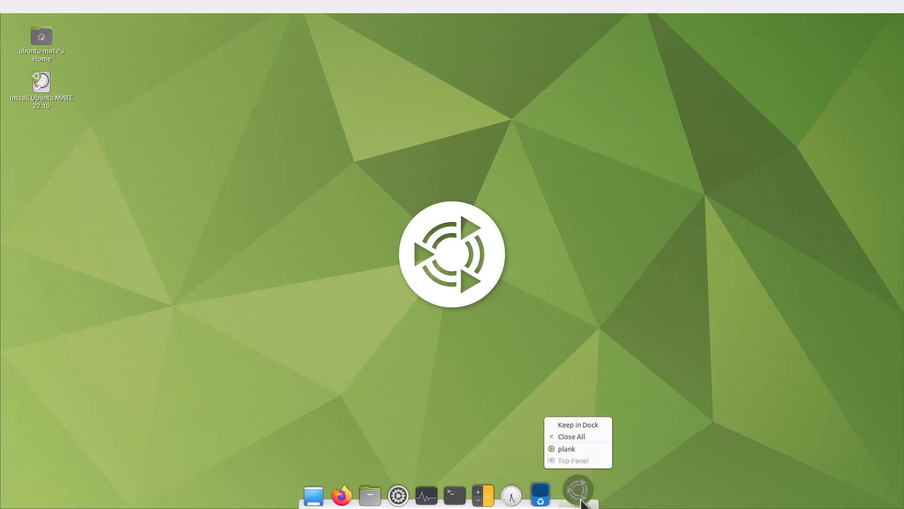
pyautogui.click(581, 500)
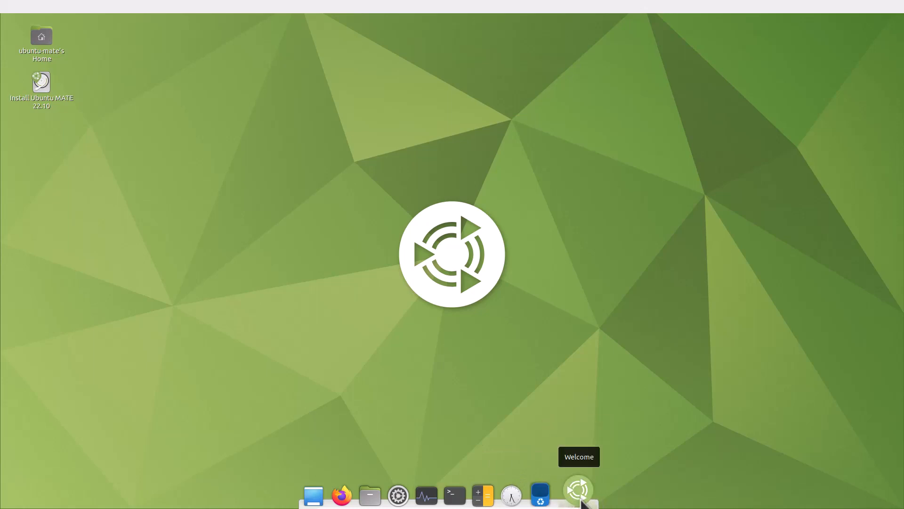
pyautogui.click(581, 500)
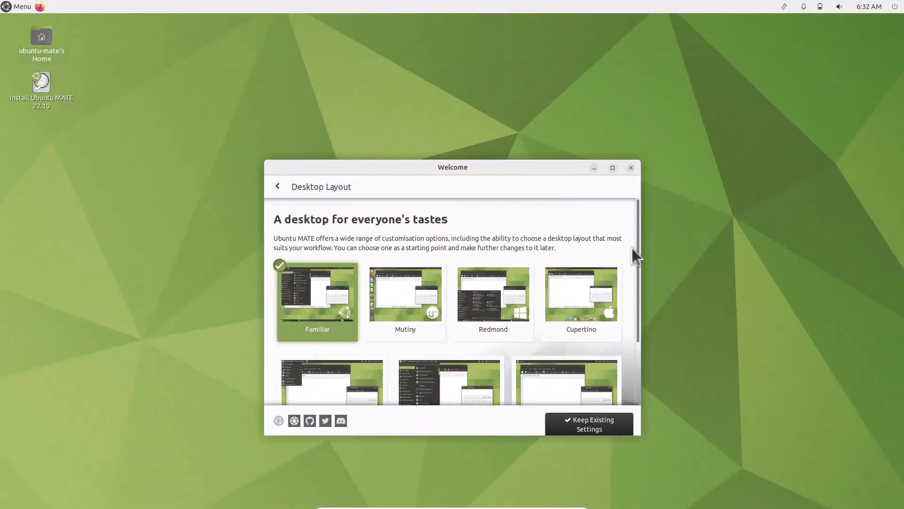
# Go back to Welcome's main menu, view the available themes in Appearance Preferences and close the preferences
pyautogui.moveTo(640, 278); pyautogui.dragTo(636, 183)
pyautogui.click(277, 186)
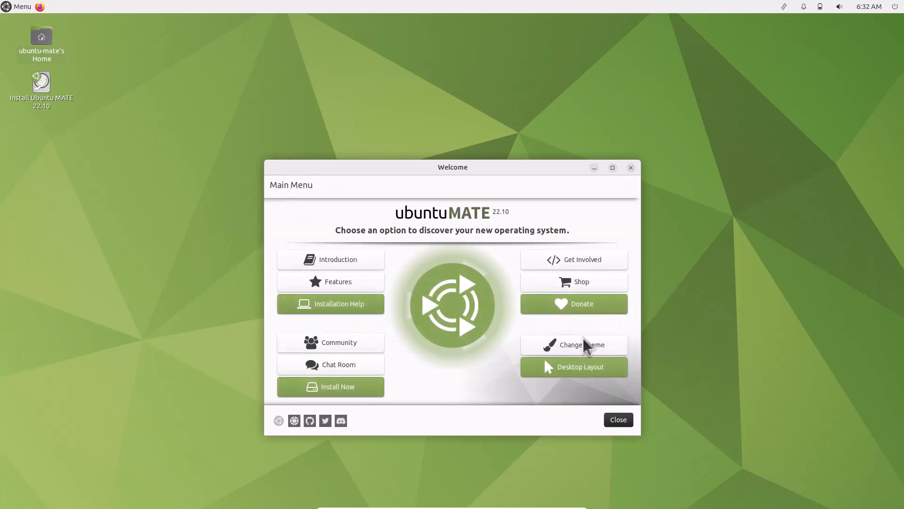
pyautogui.click(573, 344)
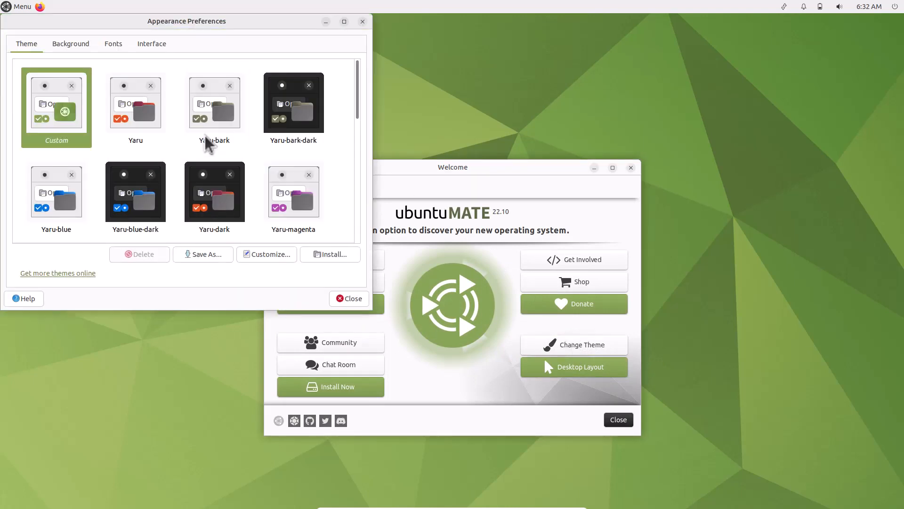
pyautogui.click(363, 21)
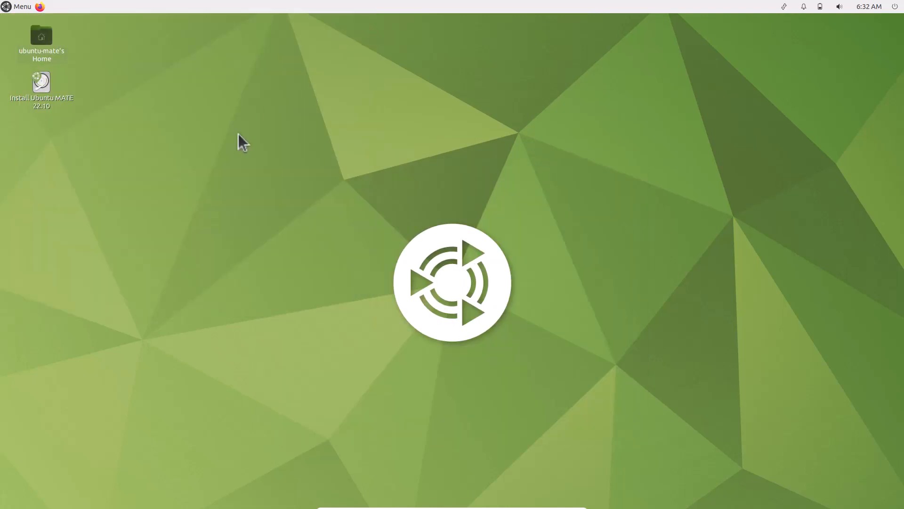
# Open the desktop background settings, switch to the available themes and apply the Yaru-blue theme
pyautogui.rightClick(215, 126)
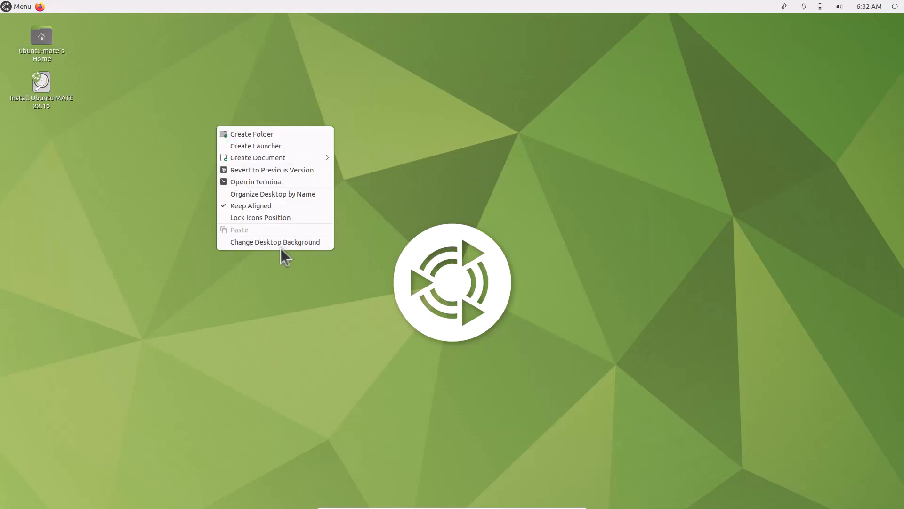
pyautogui.click(292, 243)
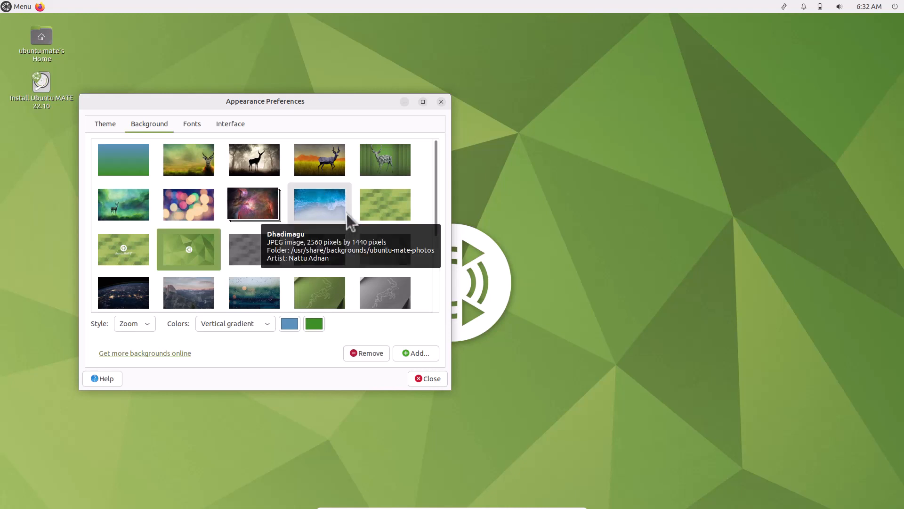
pyautogui.click(104, 125)
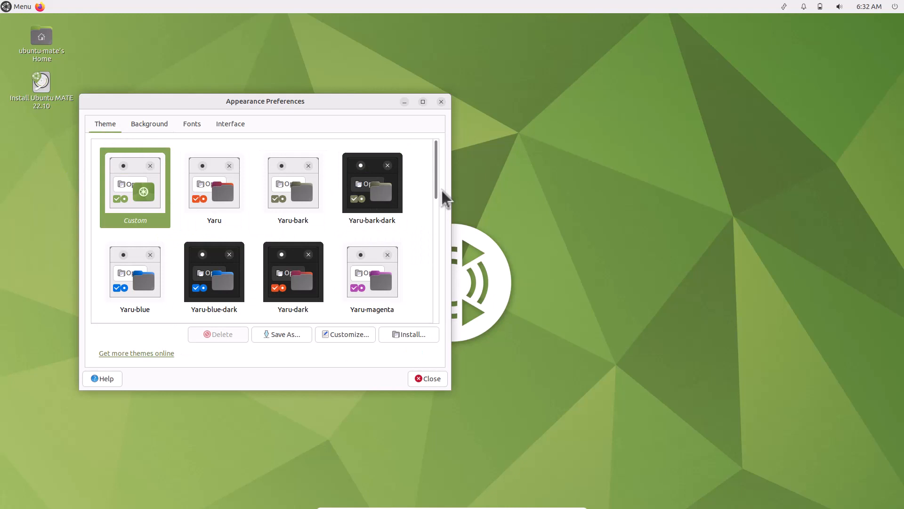
pyautogui.moveTo(436, 192)
pyautogui.mouseDown()
pyautogui.moveTo(431, 307)
pyautogui.moveTo(447, 173)
pyautogui.moveTo(434, 258)
pyautogui.moveTo(440, 182)
pyautogui.mouseUp()
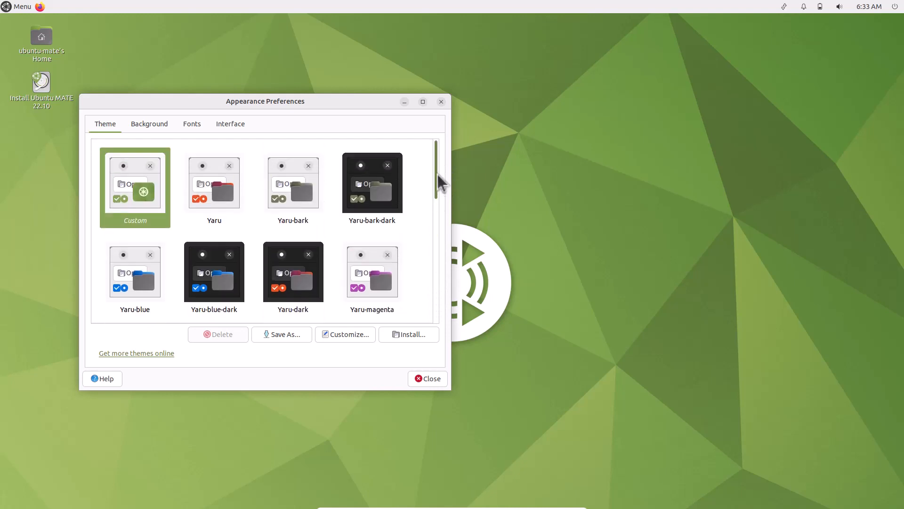
pyautogui.click(133, 300)
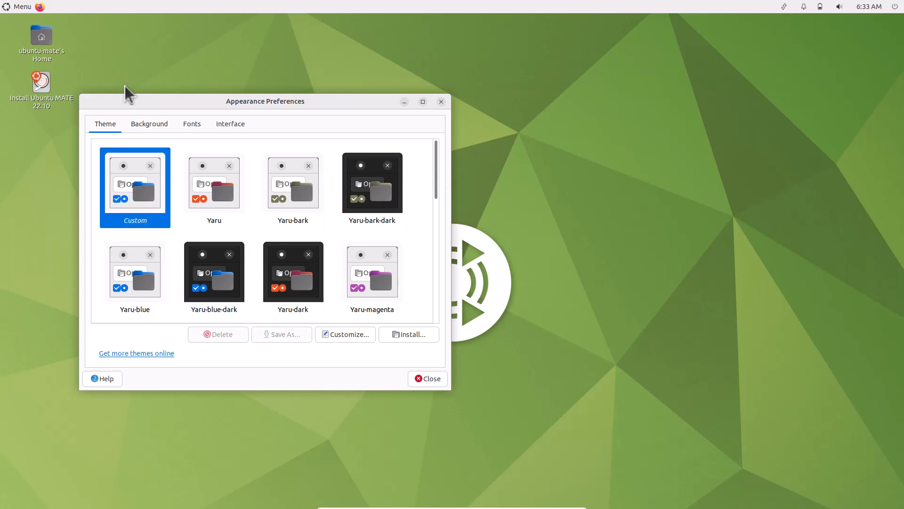
# Open the home folder, apply the Yaru-blue-dark theme and preview it in the application menu's categories
pyautogui.click(43, 40)
pyautogui.doubleClick(42, 35)
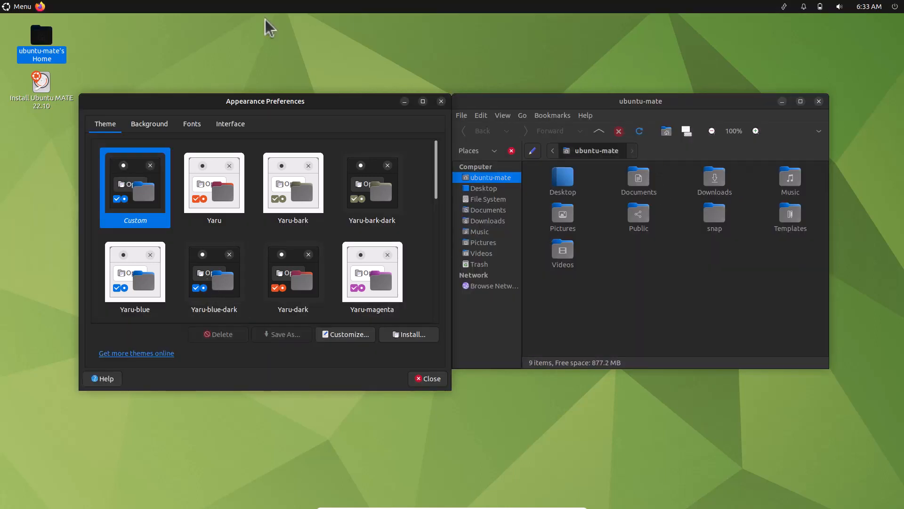
pyautogui.click(7, 6)
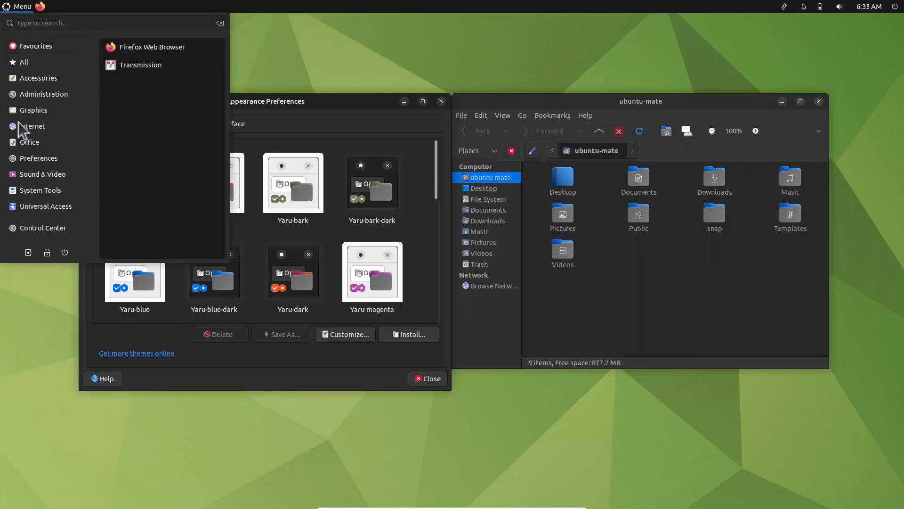
pyautogui.moveTo(35, 163)
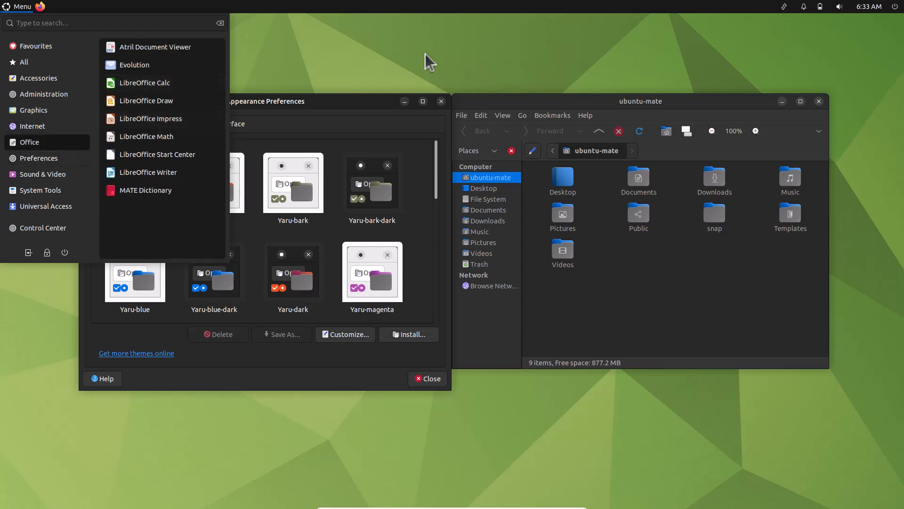
pyautogui.click(428, 60)
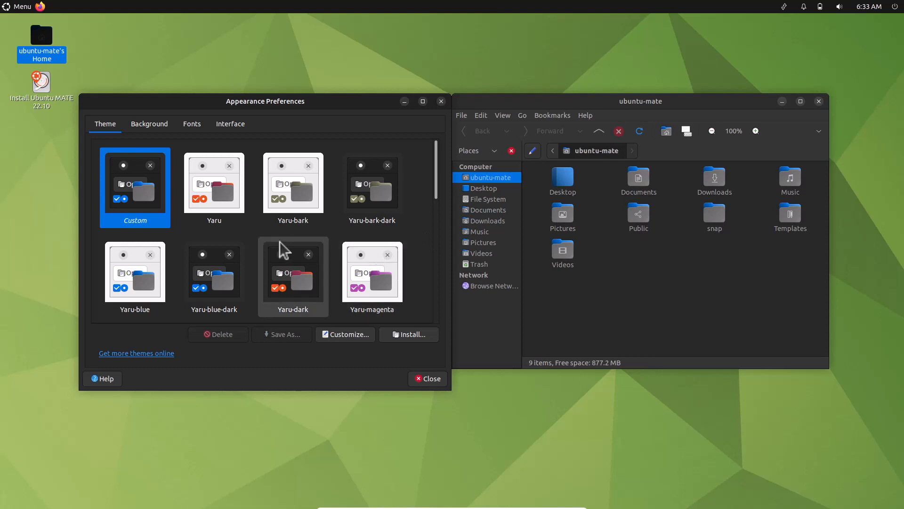
# Apply the Yaru theme for a preview and switch the desktop to the Yaru-MATE-light theme
pyautogui.click(207, 193)
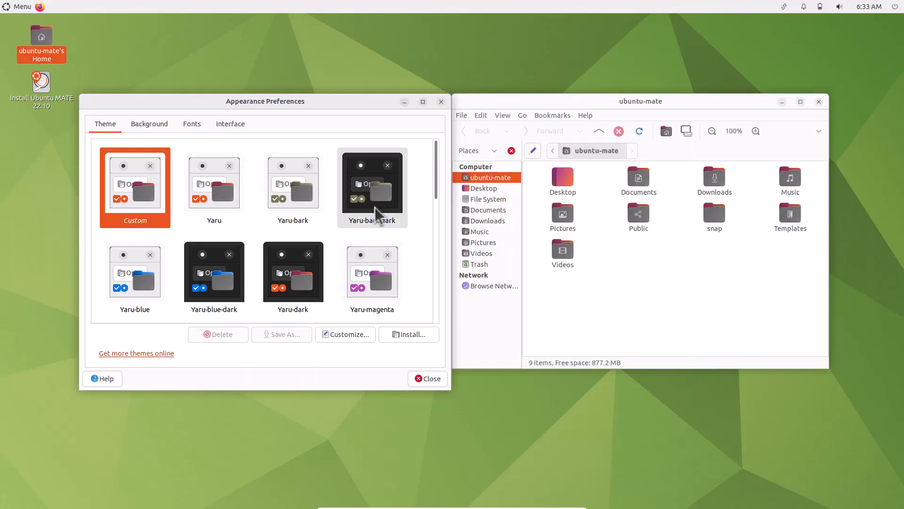
pyautogui.moveTo(437, 202); pyautogui.dragTo(438, 247)
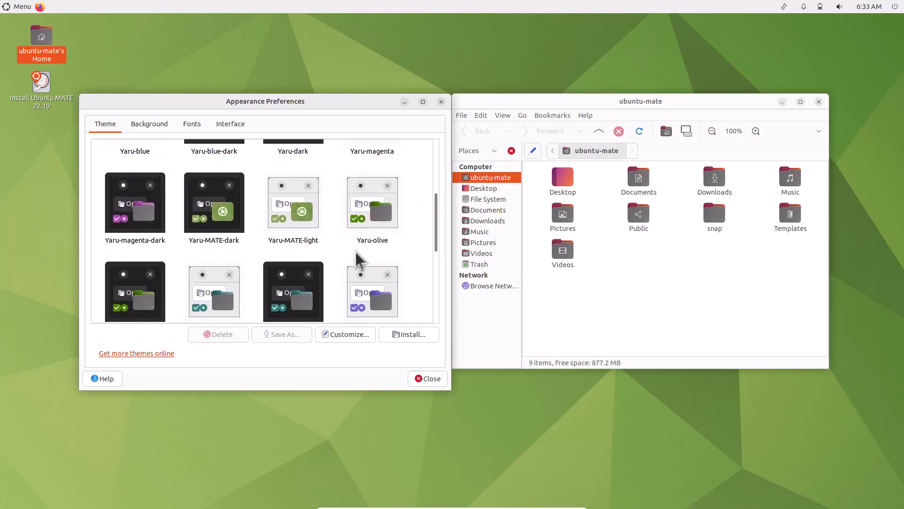
pyautogui.click(296, 233)
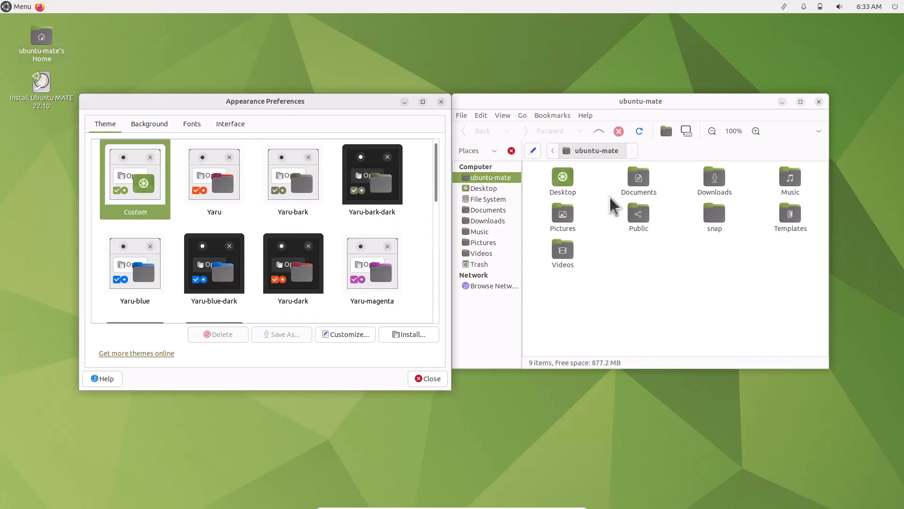
# Close the home folder window, apply the first kudu wallpaper with the antelope in grass and move Appearance Preferences aside to reveal it
pyautogui.click(150, 124)
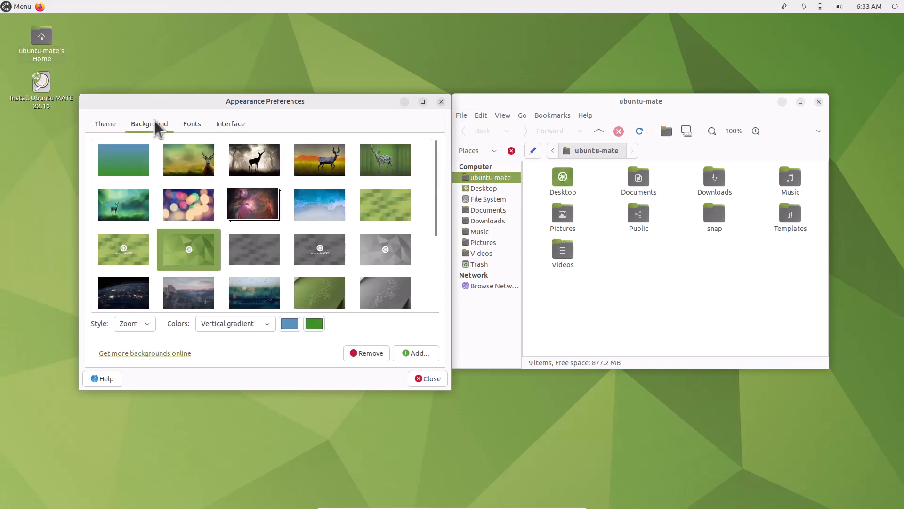
pyautogui.click(819, 102)
pyautogui.click(196, 173)
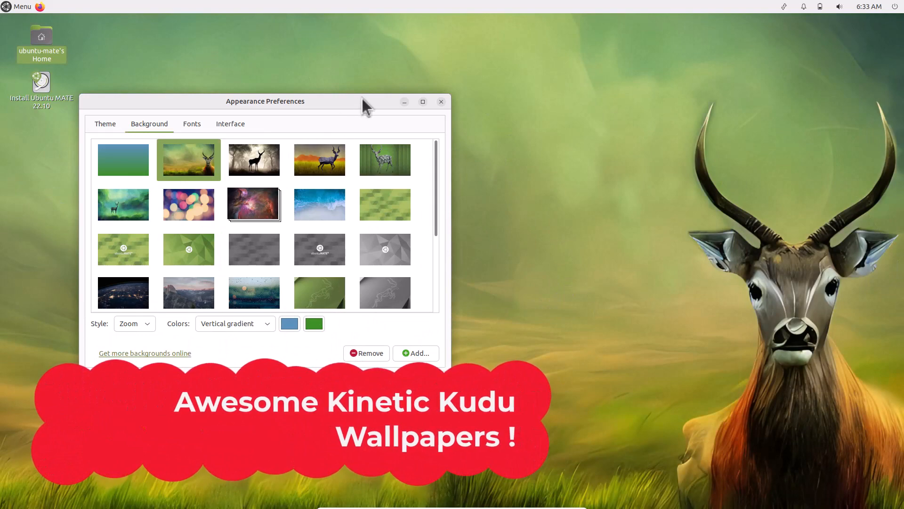
pyautogui.moveTo(365, 104); pyautogui.dragTo(286, 169)
# Preview the forest silhouette, AI Generated Kudu (Grass) and green geometric kudu wallpapers, ending with the misty green kudu landscape as the background
pyautogui.click(189, 228)
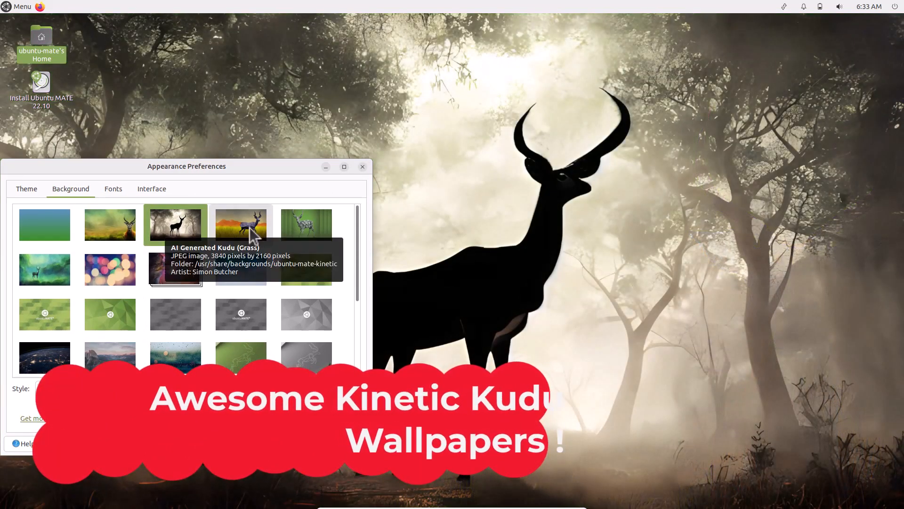
pyautogui.click(251, 228)
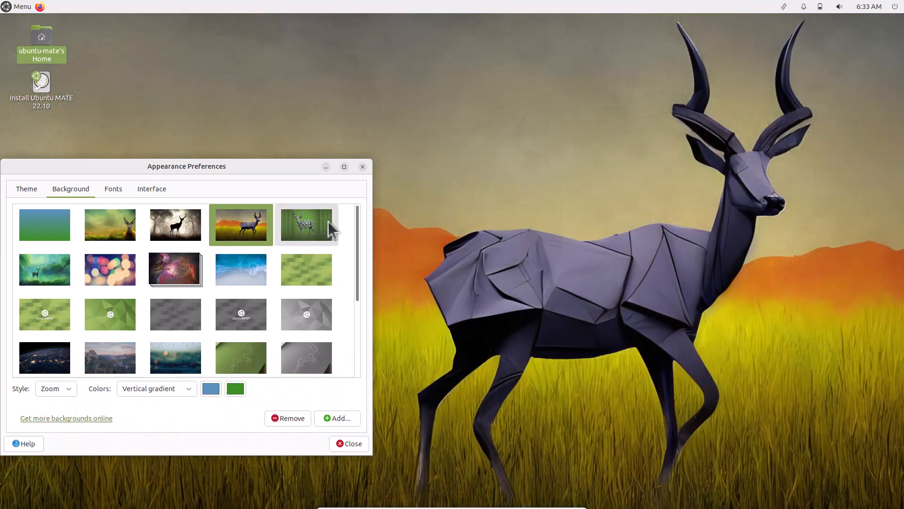
pyautogui.click(329, 221)
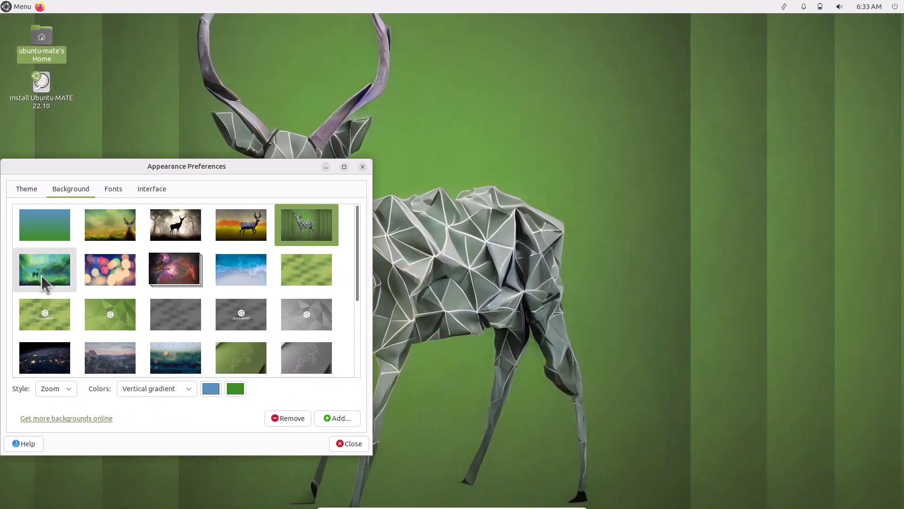
pyautogui.click(41, 275)
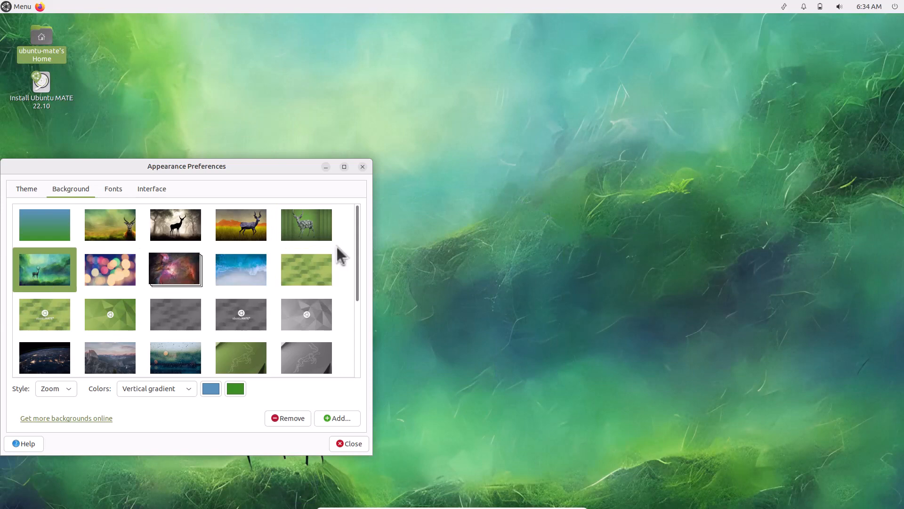
# Move Appearance Preferences back toward the screen's centre, review its themes and backgrounds once more and close it
pyautogui.moveTo(279, 167); pyautogui.dragTo(412, 96)
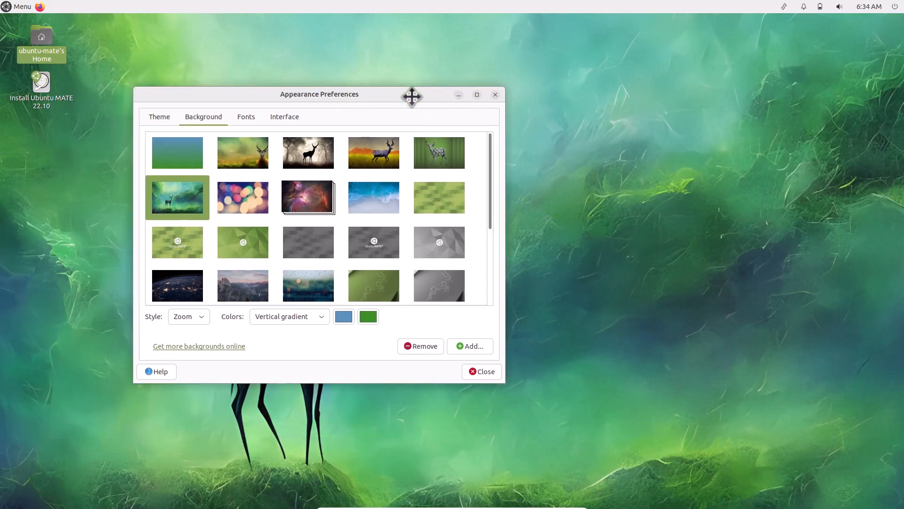
pyautogui.click(158, 122)
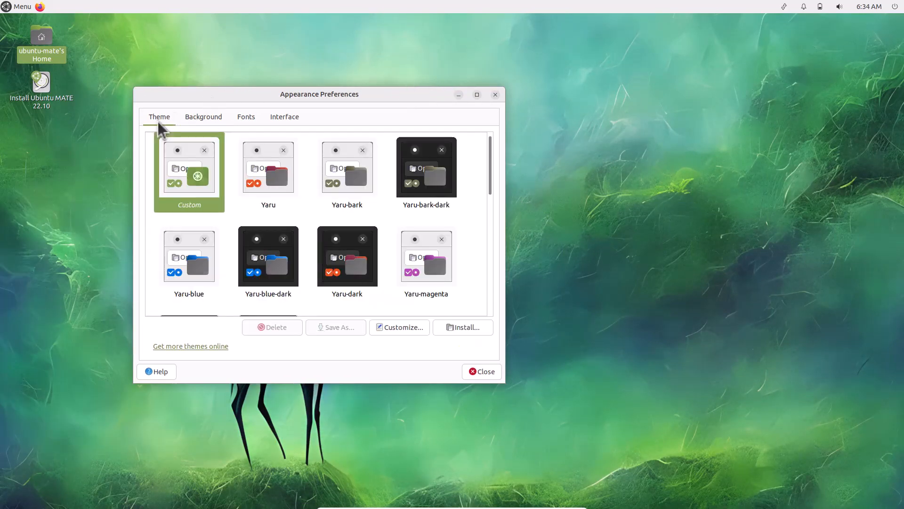
pyautogui.click(207, 118)
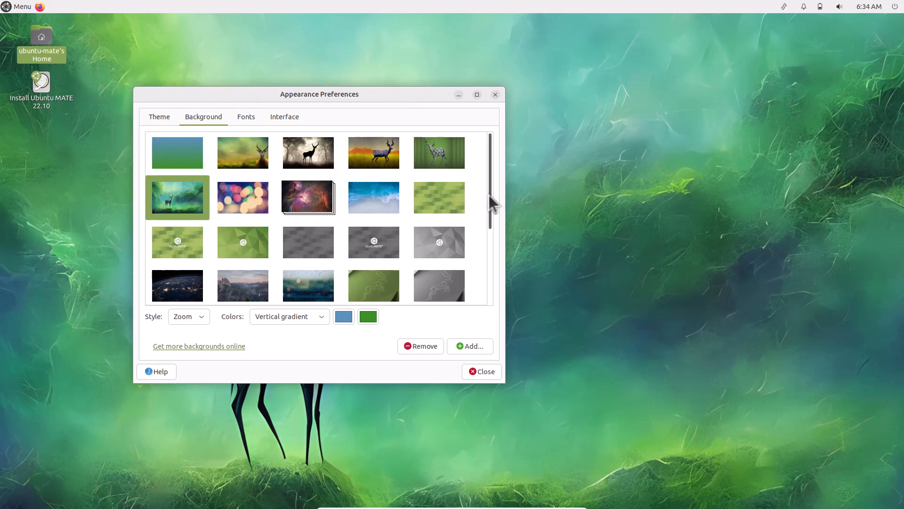
pyautogui.moveTo(490, 229); pyautogui.dragTo(496, 171)
pyautogui.click(495, 95)
# Open the Control Center through System Settings and launch MATE Tweak from its Look and Feel group
pyautogui.click(895, 6)
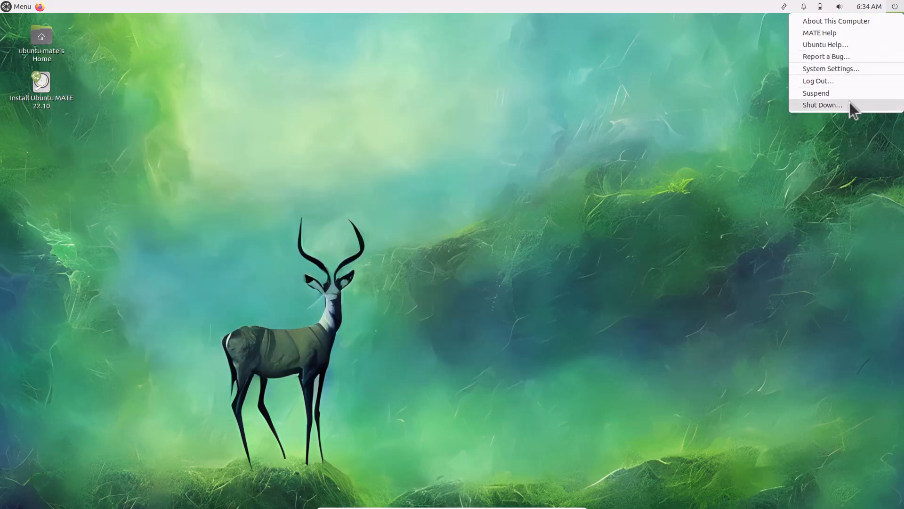
pyautogui.click(865, 69)
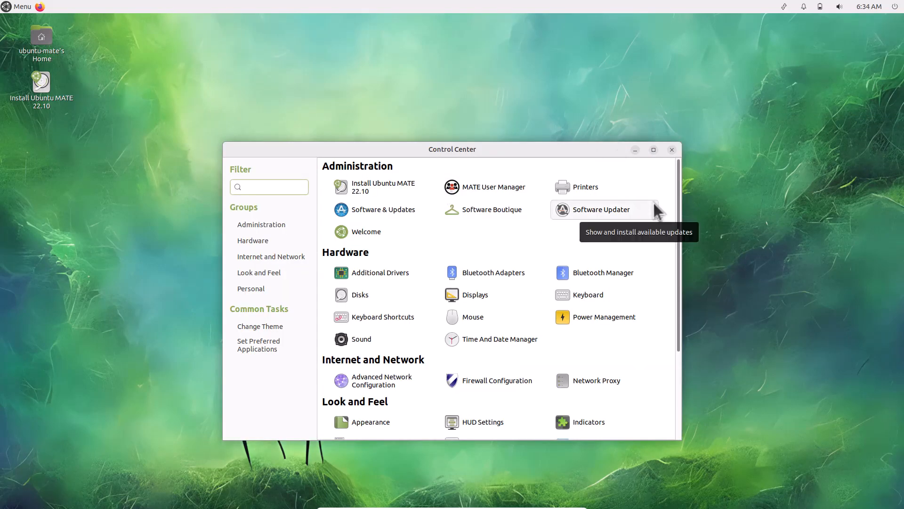
pyautogui.scroll(-5, 659, 249)
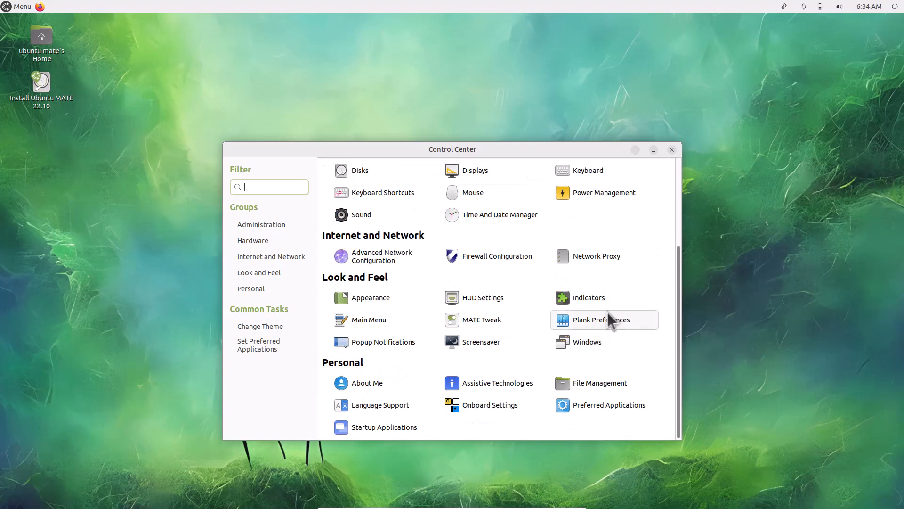
pyautogui.click(506, 317)
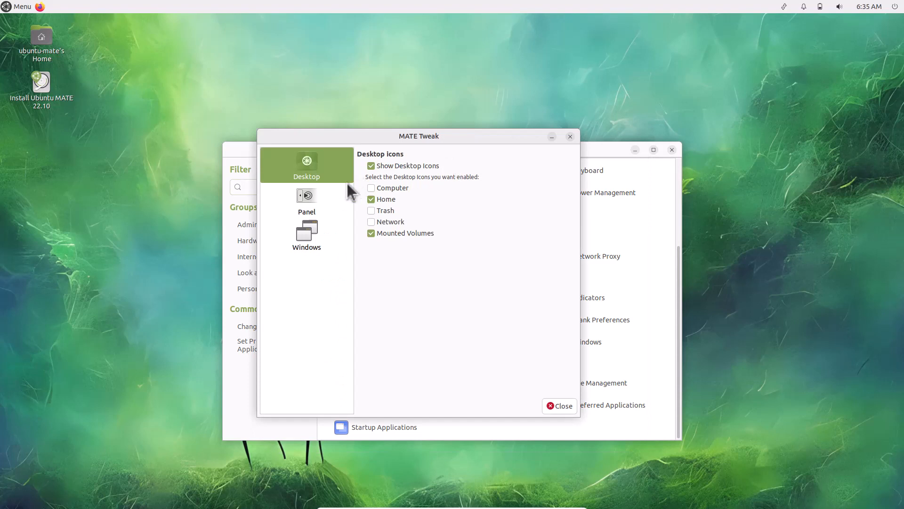
# Select the Mutiny panel layout in MATE Tweak and confirm replacing the current layout
pyautogui.click(318, 191)
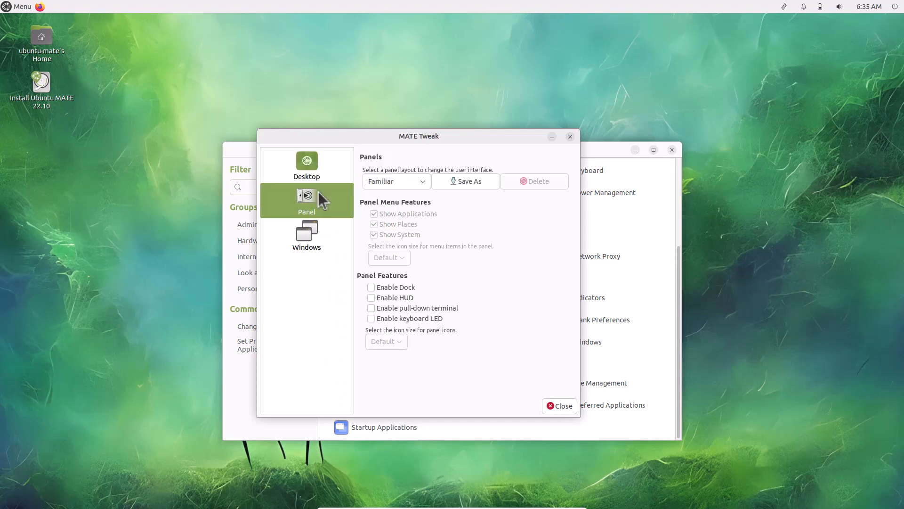
pyautogui.click(405, 186)
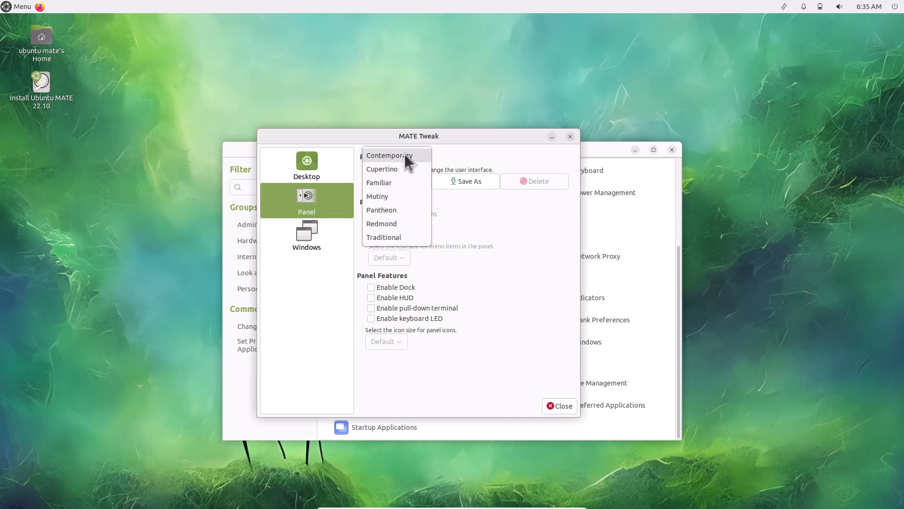
pyautogui.click(411, 196)
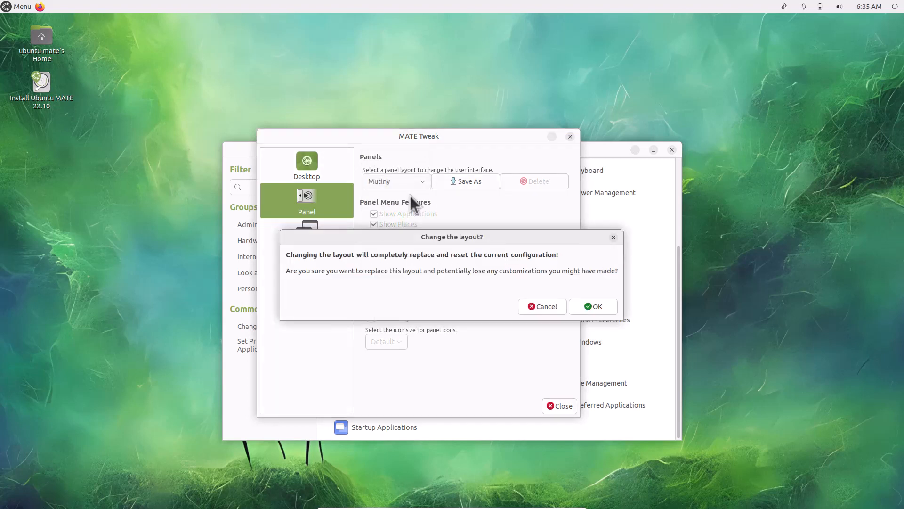
pyautogui.click(594, 306)
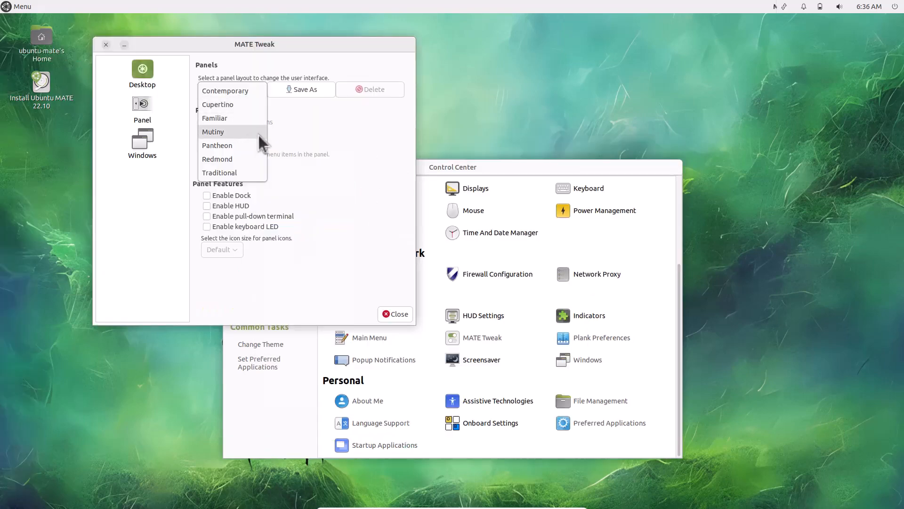
# Apply the Mutiny panel layout again, confirm the replacement and close MATE Tweak
pyautogui.click(229, 126)
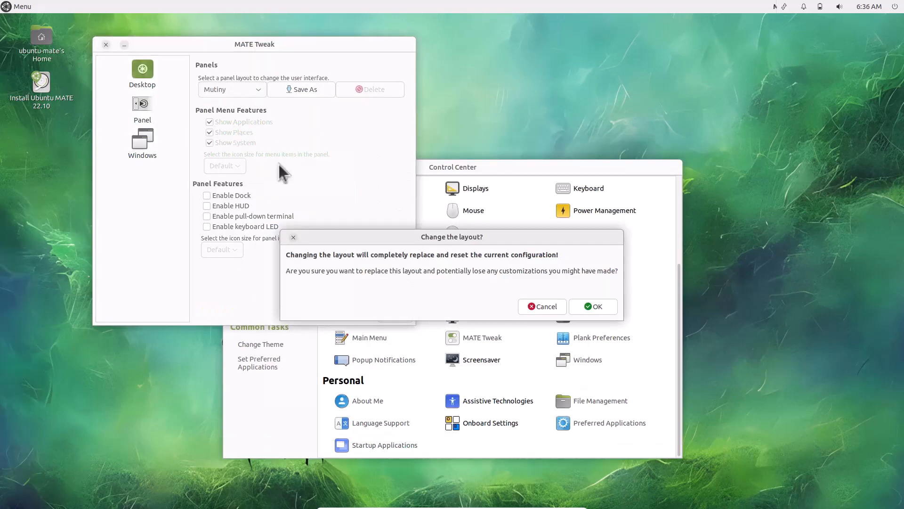
pyautogui.click(589, 307)
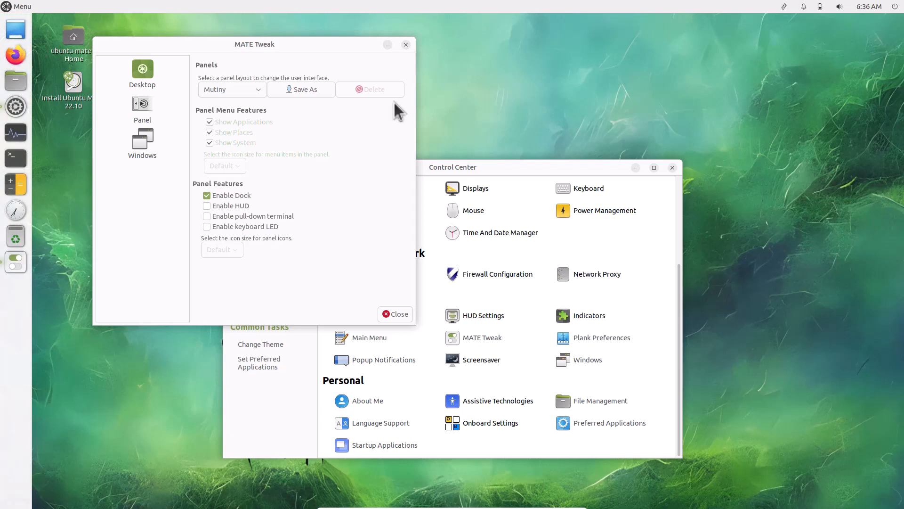
pyautogui.click(405, 45)
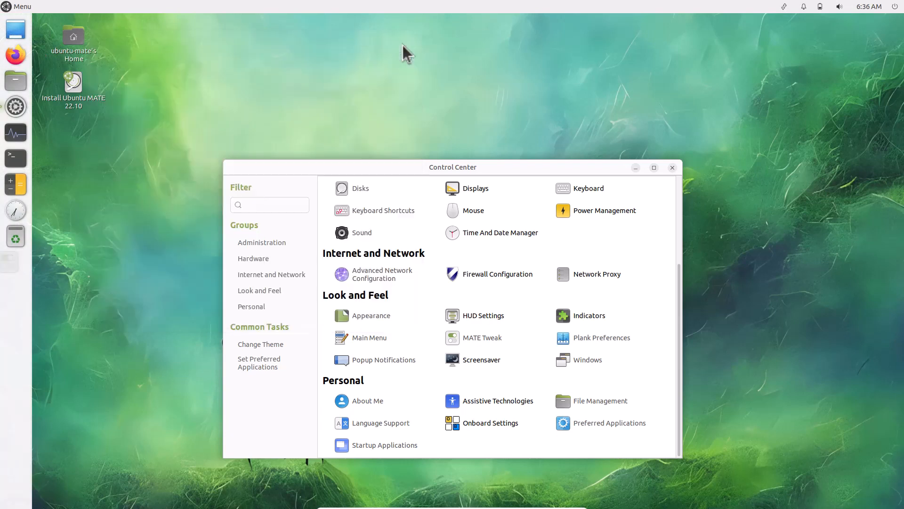
# View the version information of the Plank dock and close its information window
pyautogui.rightClick(10, 335)
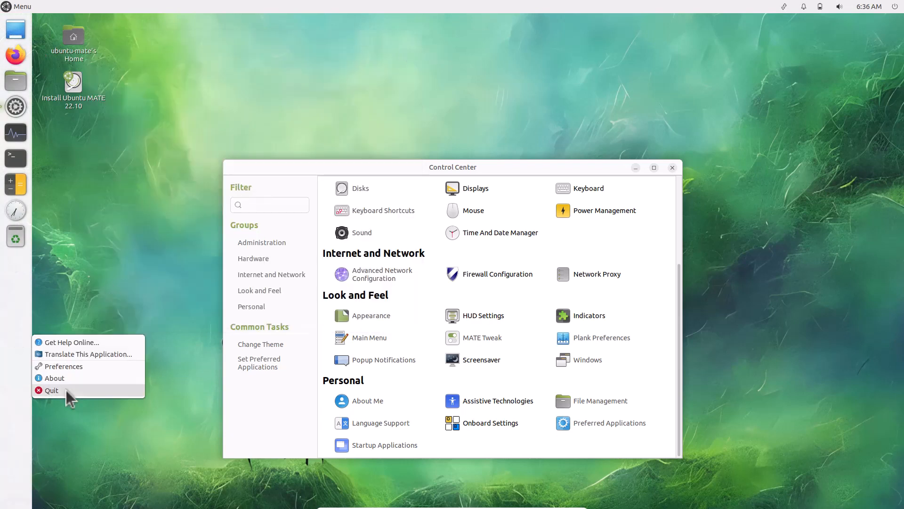
pyautogui.click(91, 377)
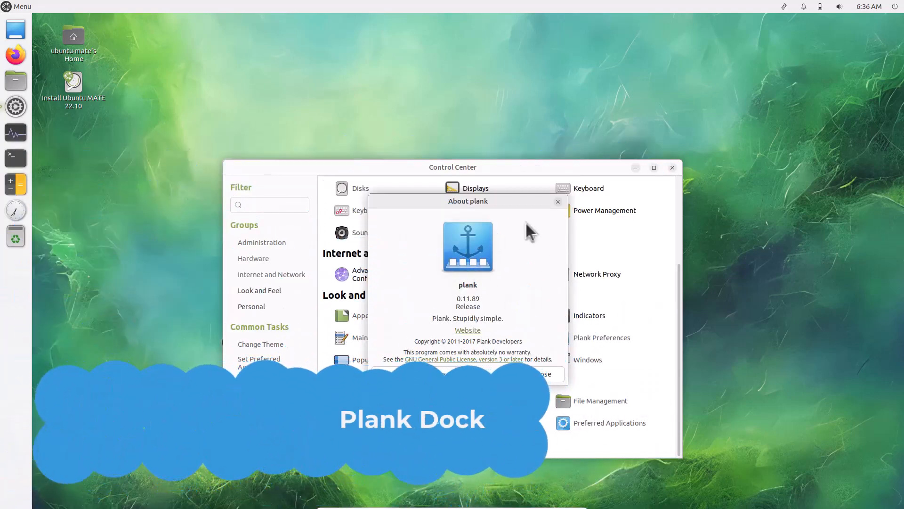
pyautogui.click(557, 201)
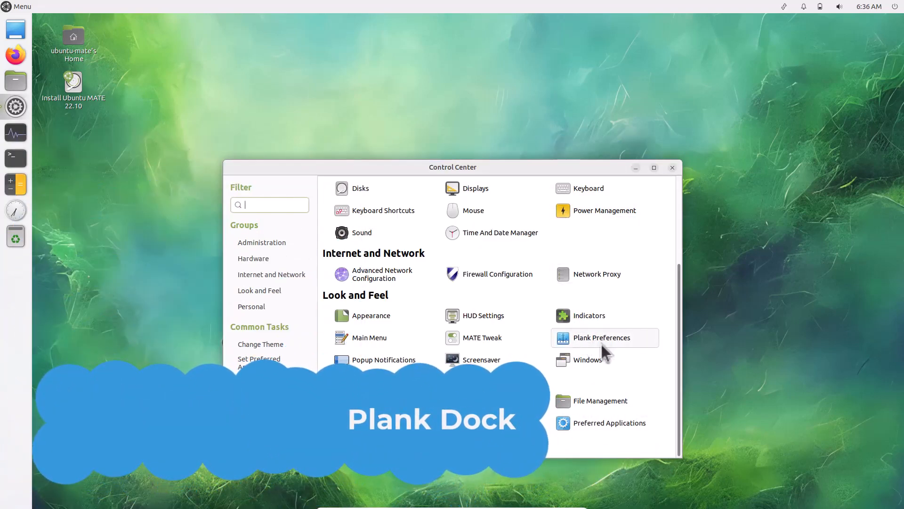
# Open Plank Preferences, try the Ubuntu-MATE and Yaru-dark dock themes, and set the theme back to Mutiny-light
pyautogui.click(620, 340)
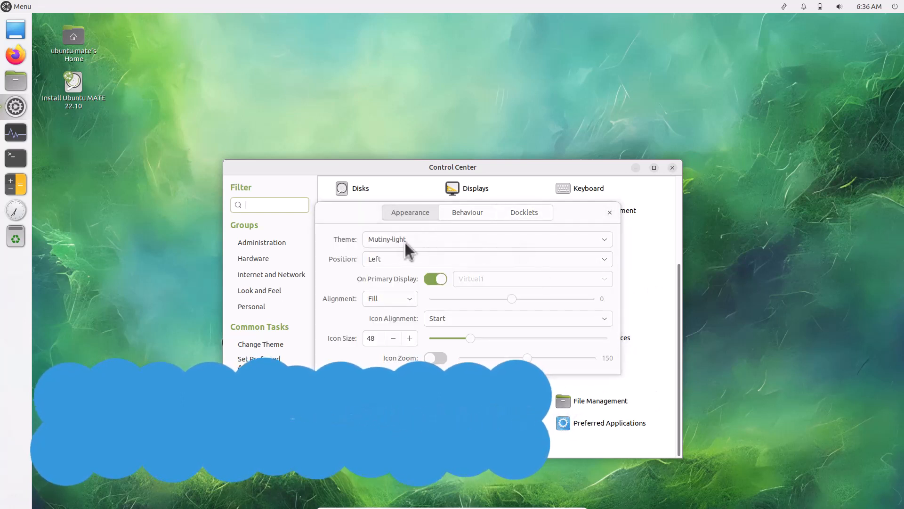
pyautogui.click(440, 240)
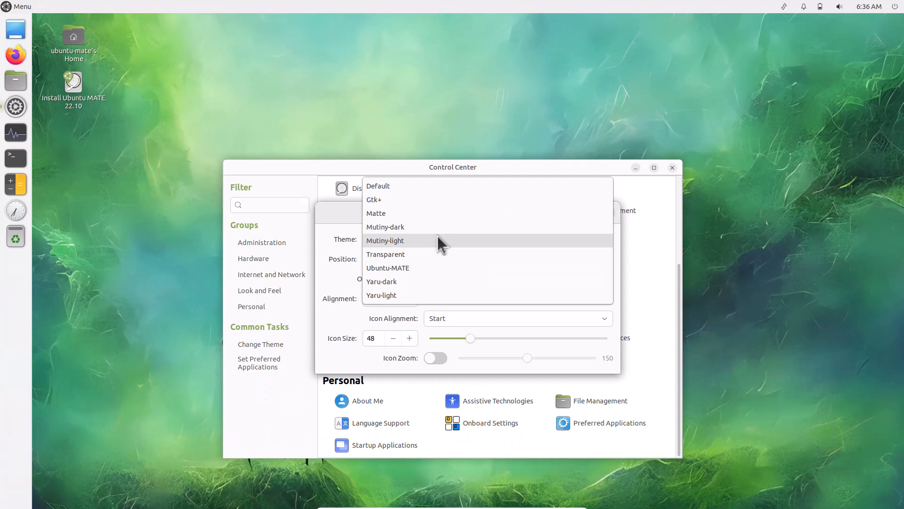
pyautogui.click(408, 267)
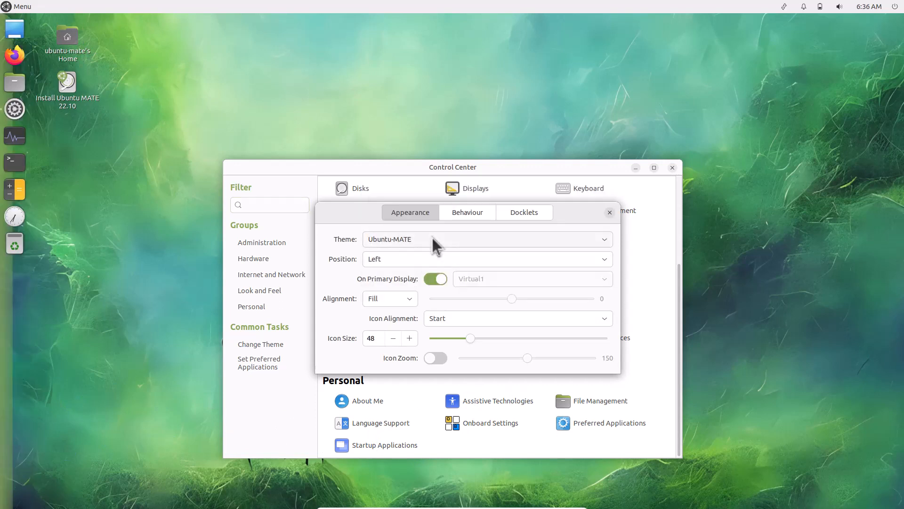
pyautogui.click(432, 238)
pyautogui.click(414, 253)
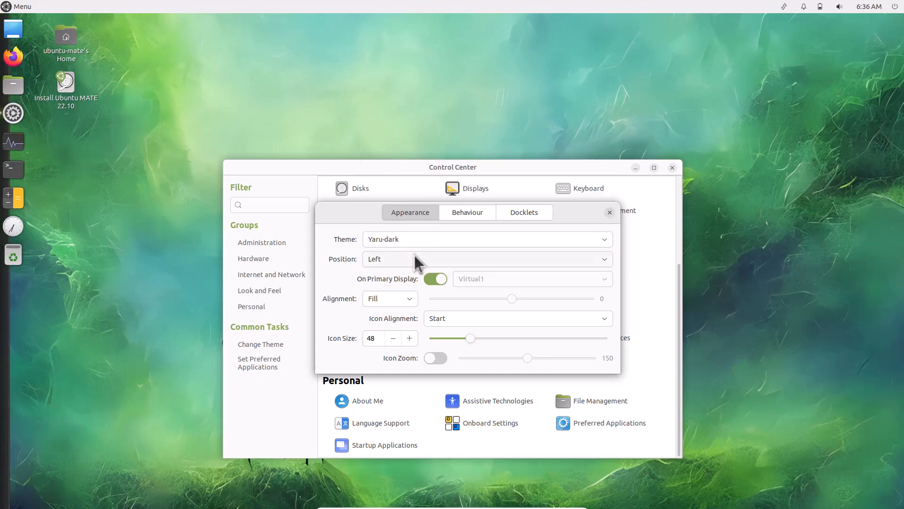
pyautogui.click(432, 239)
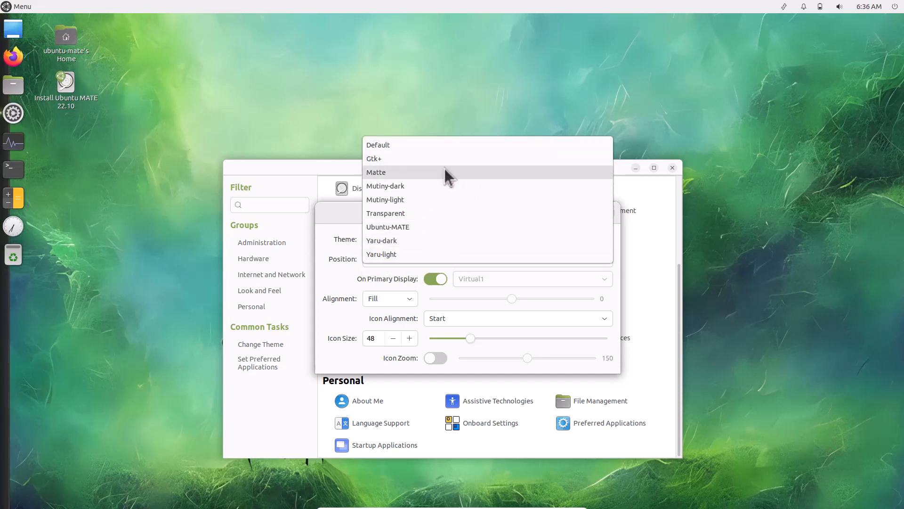
pyautogui.click(418, 193)
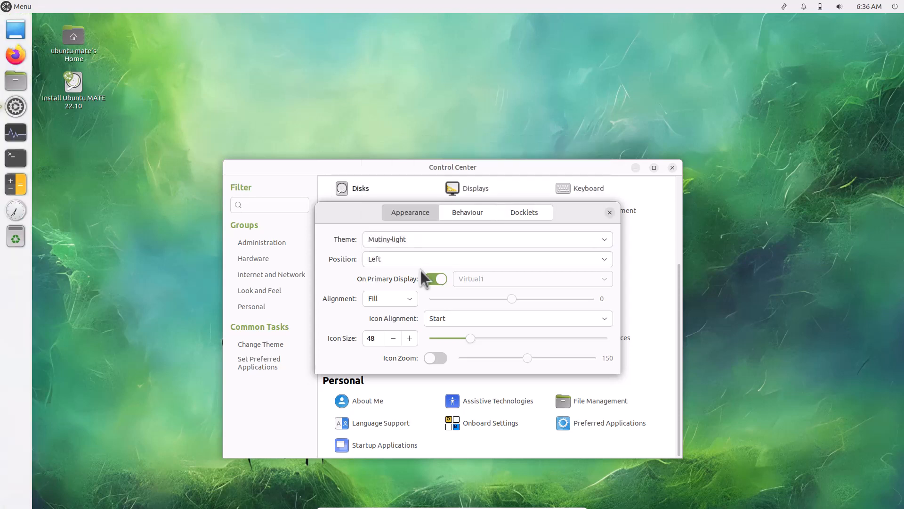
# Reduce the Plank dock's icon size to 46, keeping its position set to Left
pyautogui.click(481, 259)
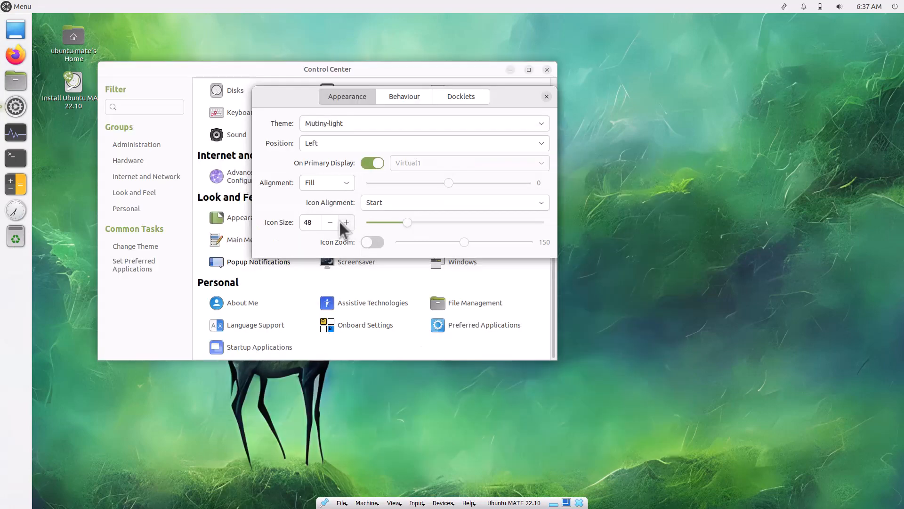
pyautogui.click(330, 222)
pyautogui.click(330, 221)
pyautogui.click(345, 222)
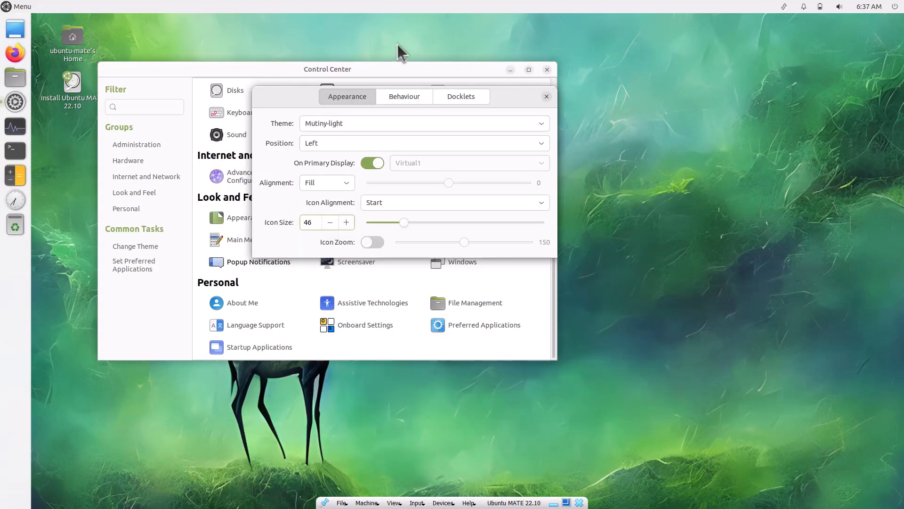
# Review the Plank dock's behaviour settings and available docklets, briefly opening and closing System Monitor from the dock
pyautogui.click(410, 99)
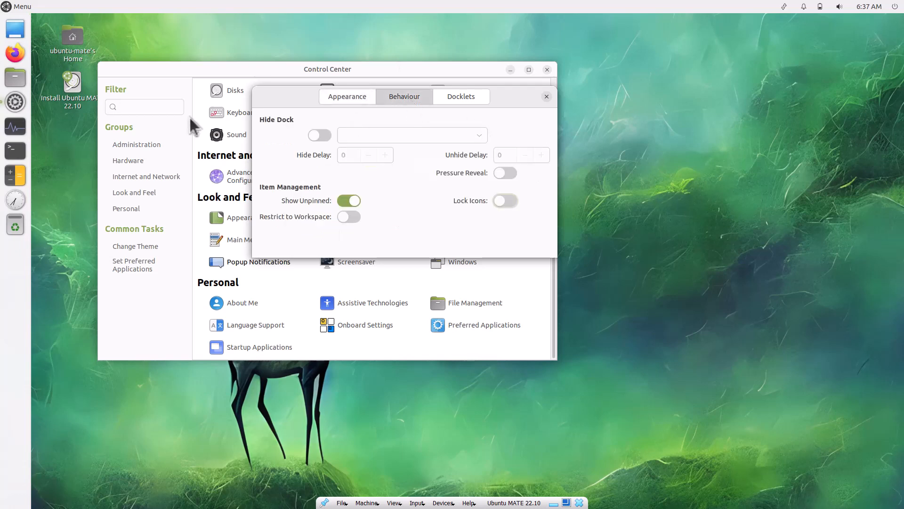
pyautogui.click(16, 130)
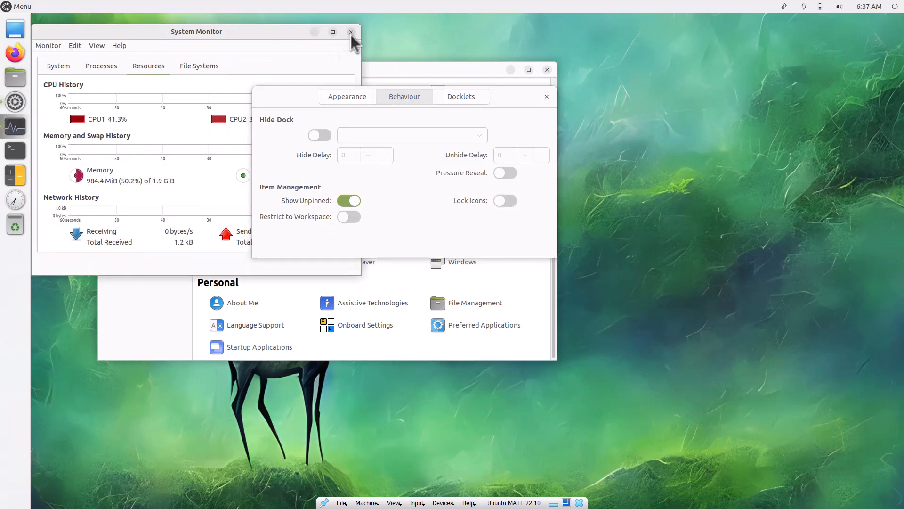
pyautogui.click(351, 32)
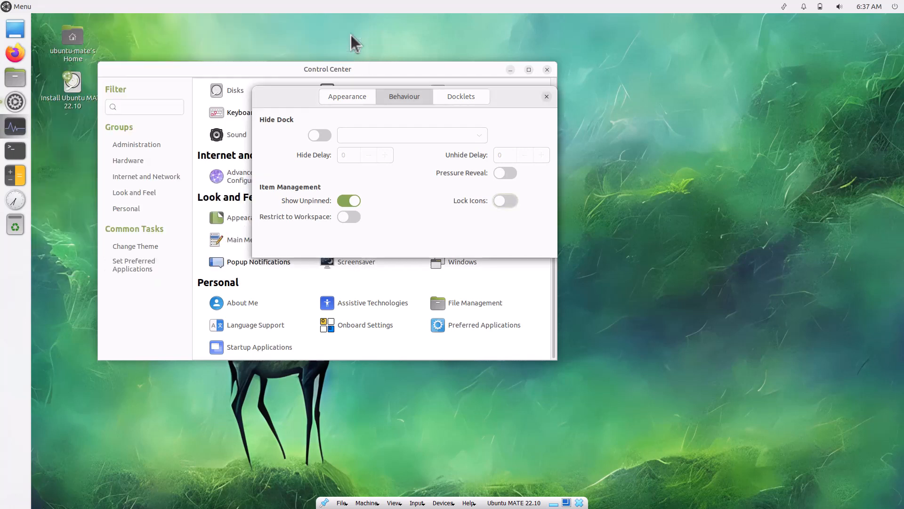
pyautogui.click(460, 101)
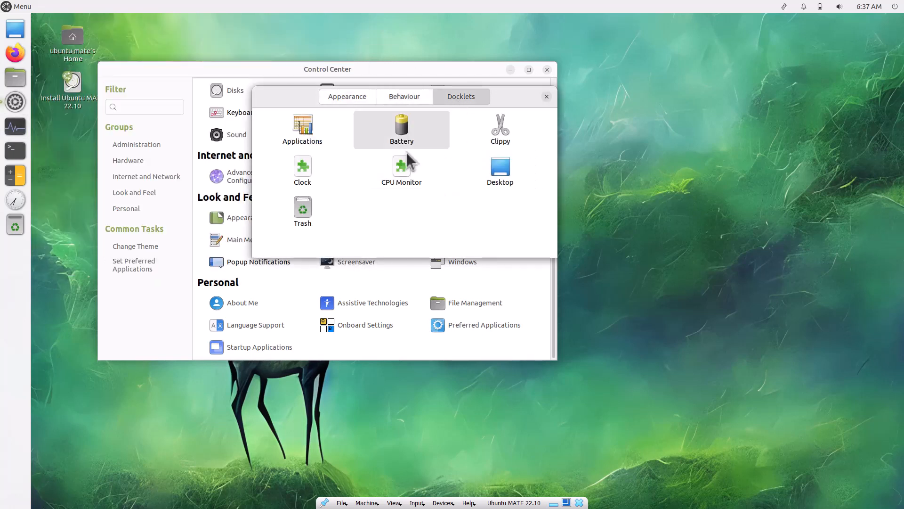
# Browse the application menu's categories from All and Accessories through to Universal Access to examine the preinstalled applications
pyautogui.press('super')
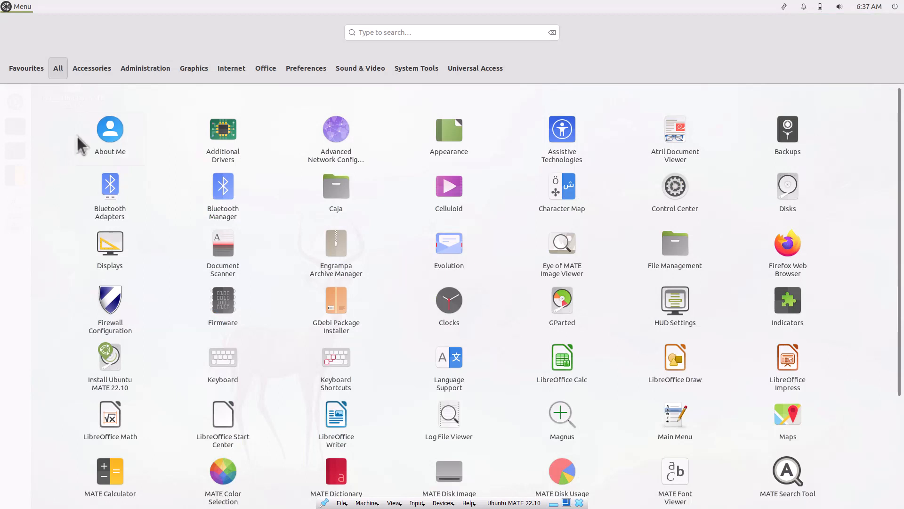
pyautogui.click(85, 72)
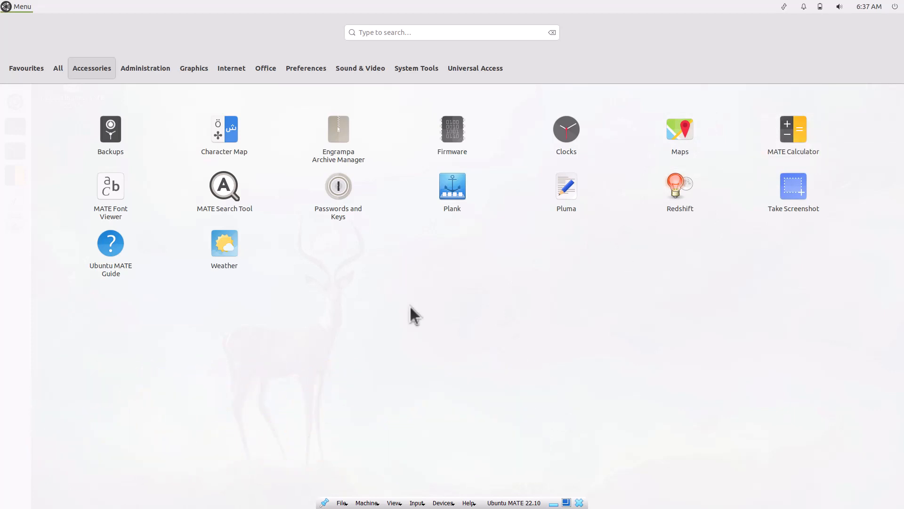
pyautogui.click(137, 67)
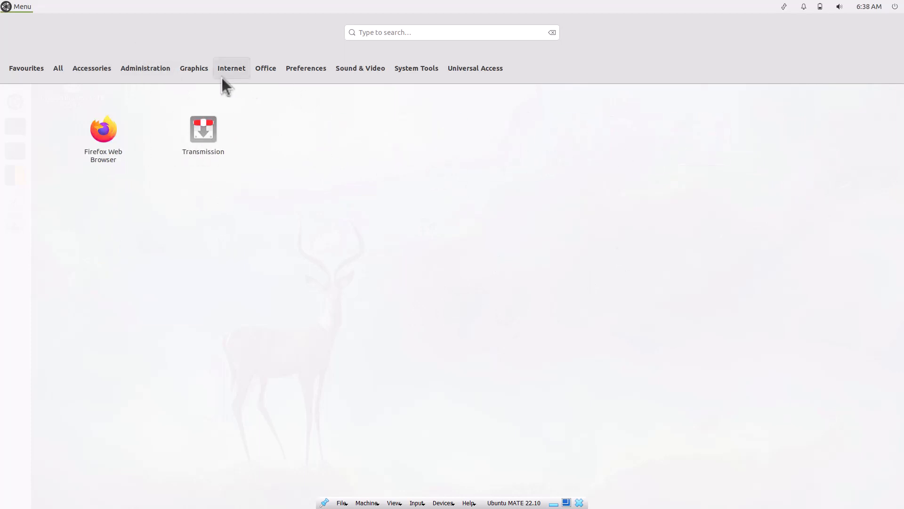
pyautogui.moveTo(196, 71)
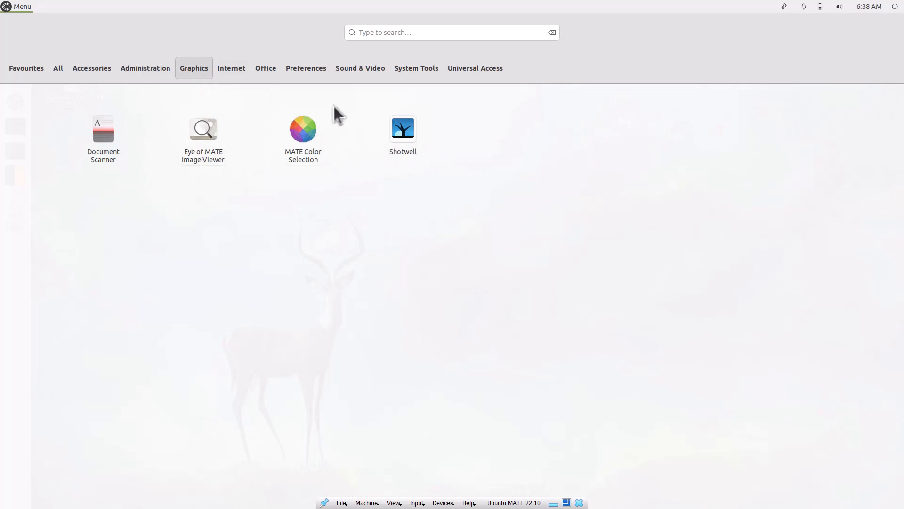
pyautogui.moveTo(233, 69)
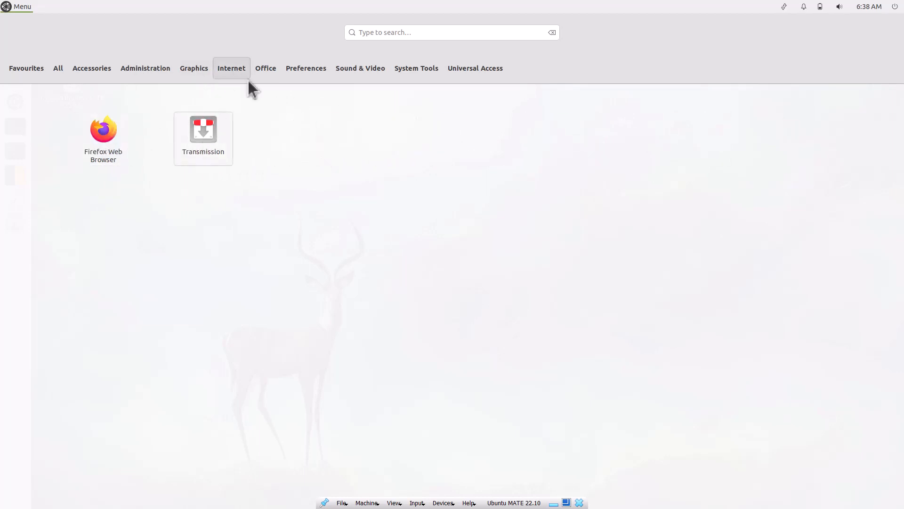
pyautogui.moveTo(271, 66)
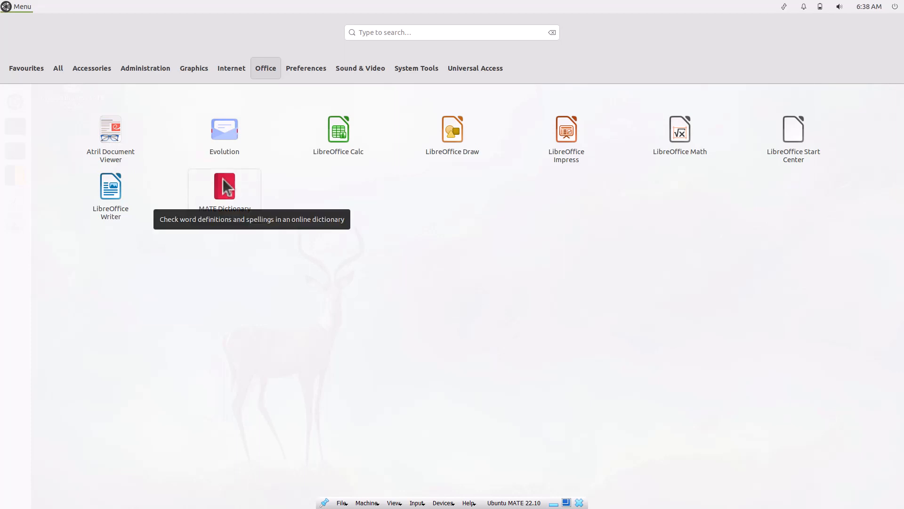
pyautogui.moveTo(303, 68)
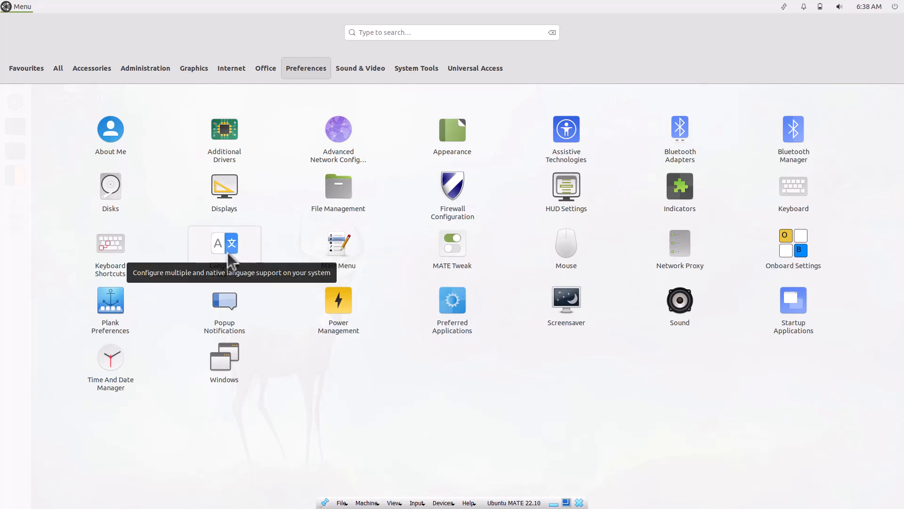
pyautogui.click(368, 66)
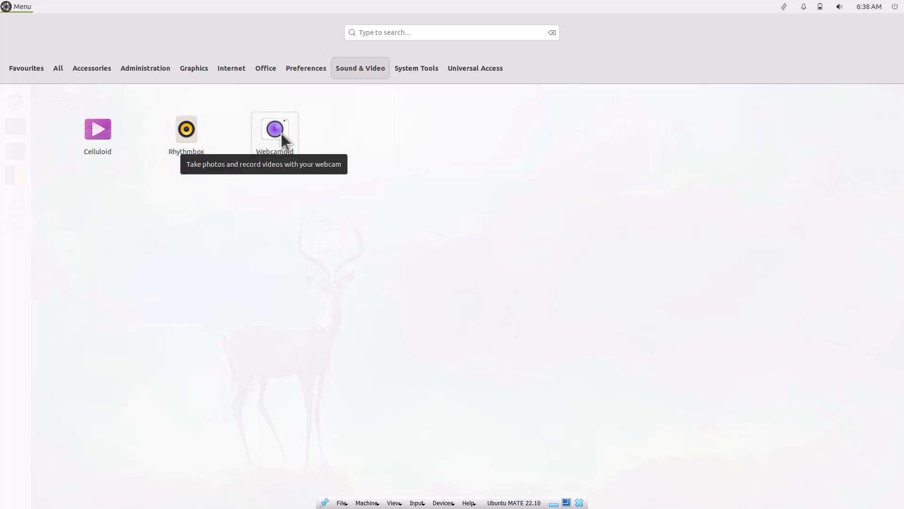
pyautogui.click(420, 68)
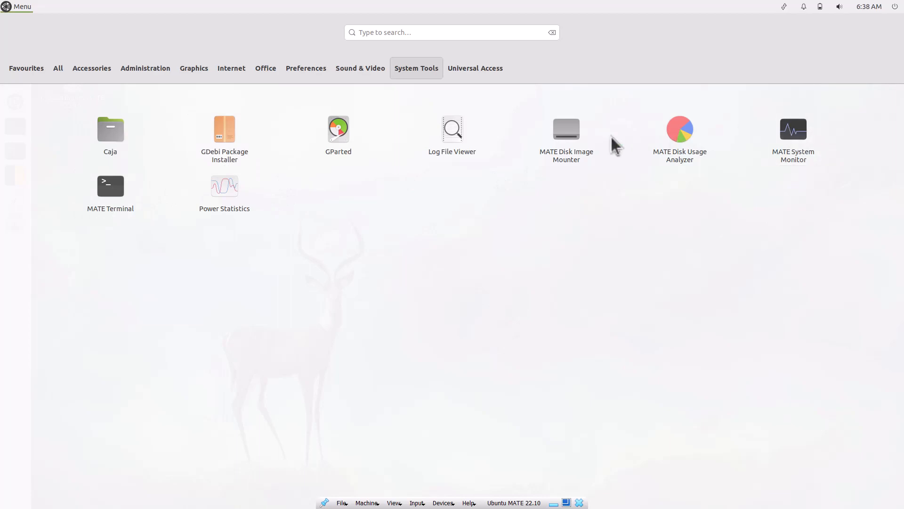
pyautogui.click(467, 67)
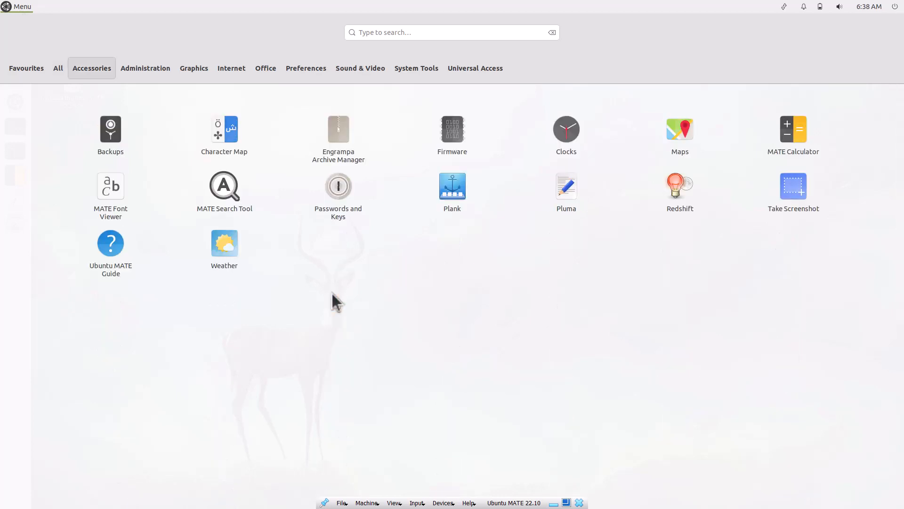
# Launch Maps from the Accessories applications, view its version information and close the application
pyautogui.click(683, 145)
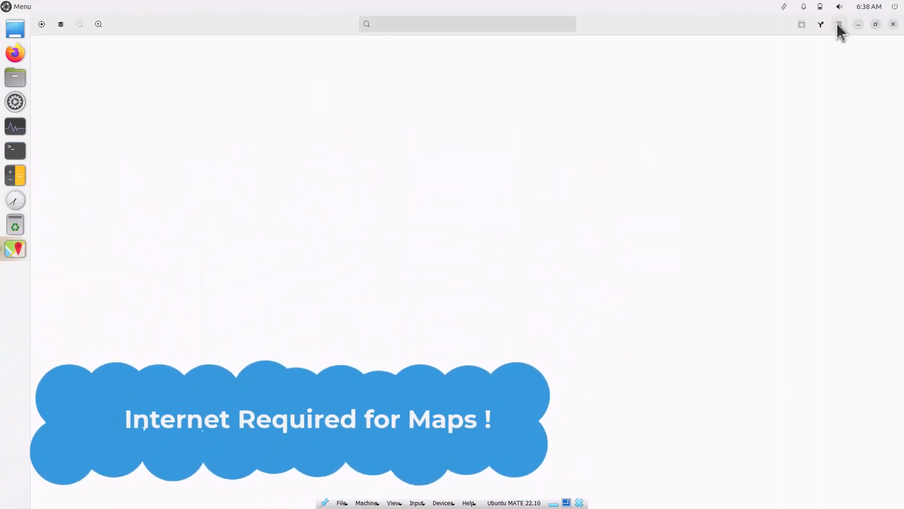
pyautogui.click(838, 25)
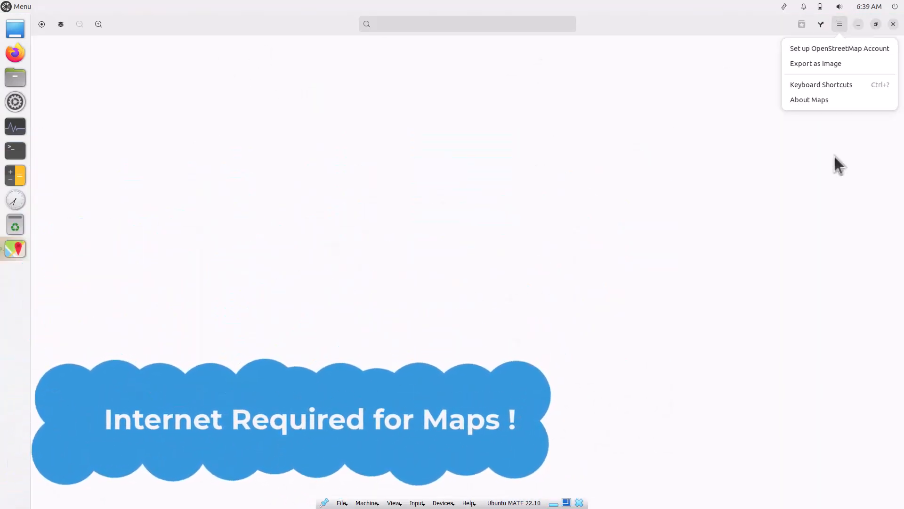
pyautogui.click(806, 101)
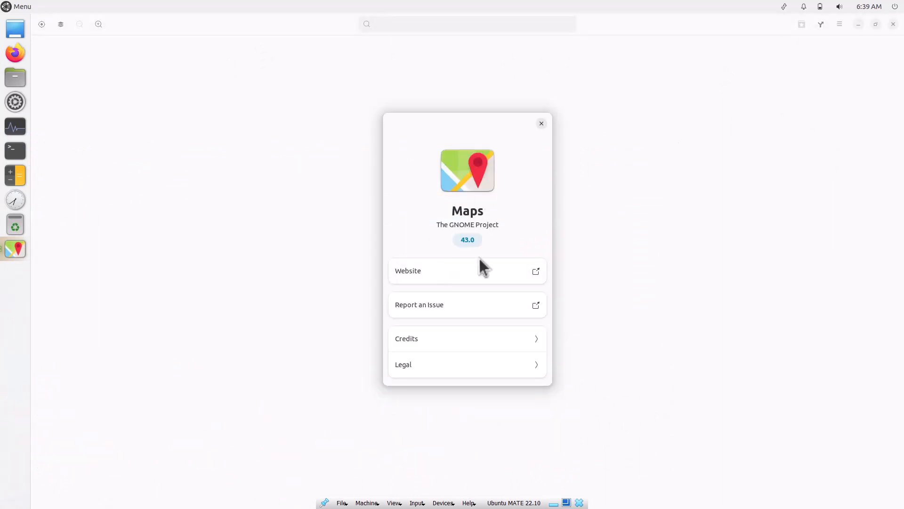
pyautogui.click(542, 124)
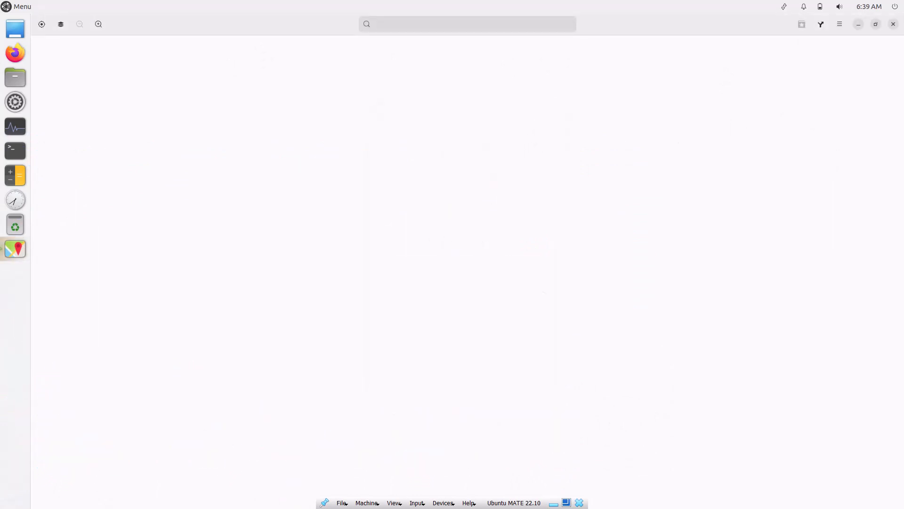
pyautogui.click(893, 25)
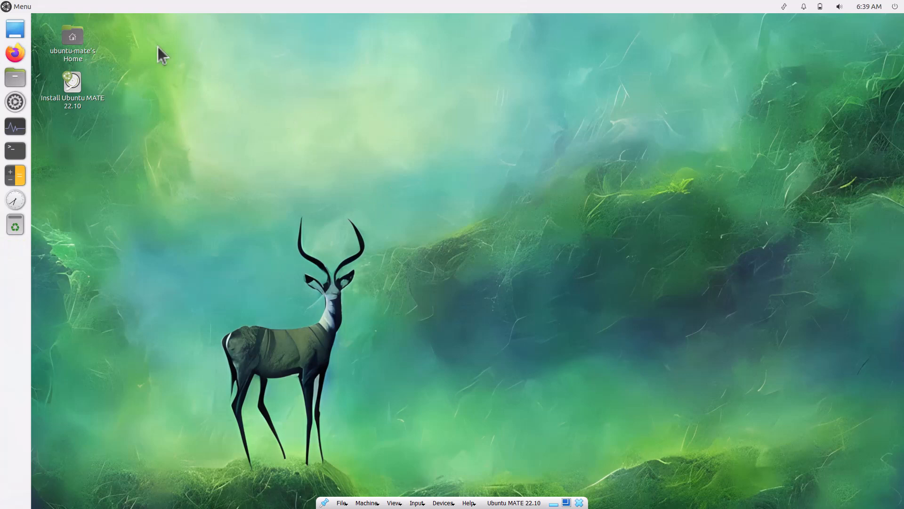
# Launch MATE Tweak from the Control Center and show its Windows settings
pyautogui.click(18, 6)
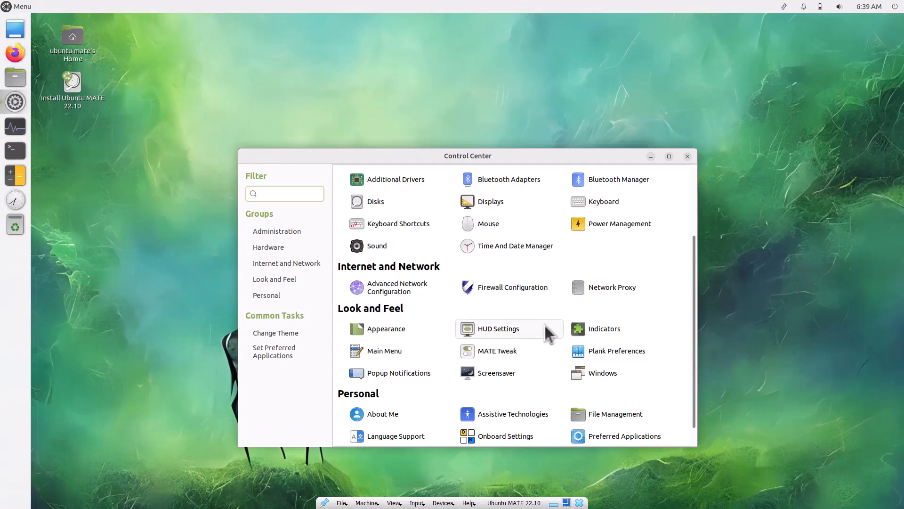
pyautogui.click(521, 353)
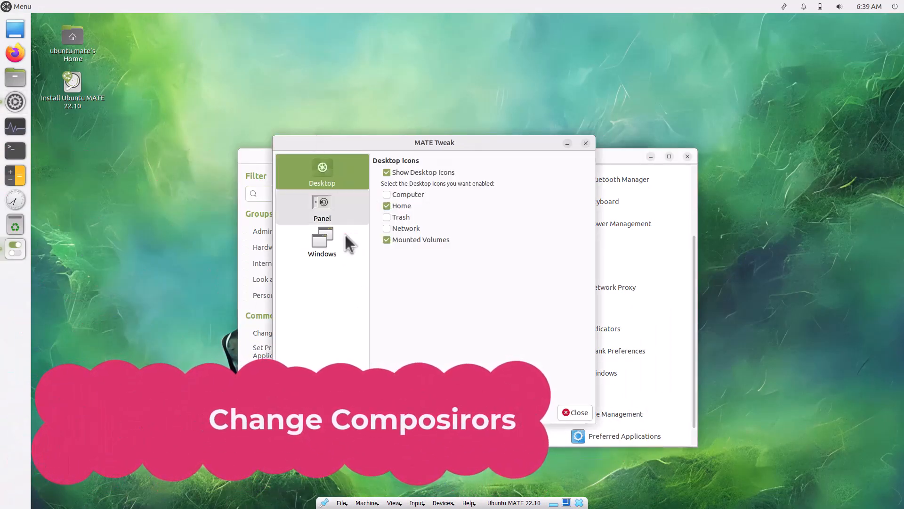
pyautogui.click(329, 251)
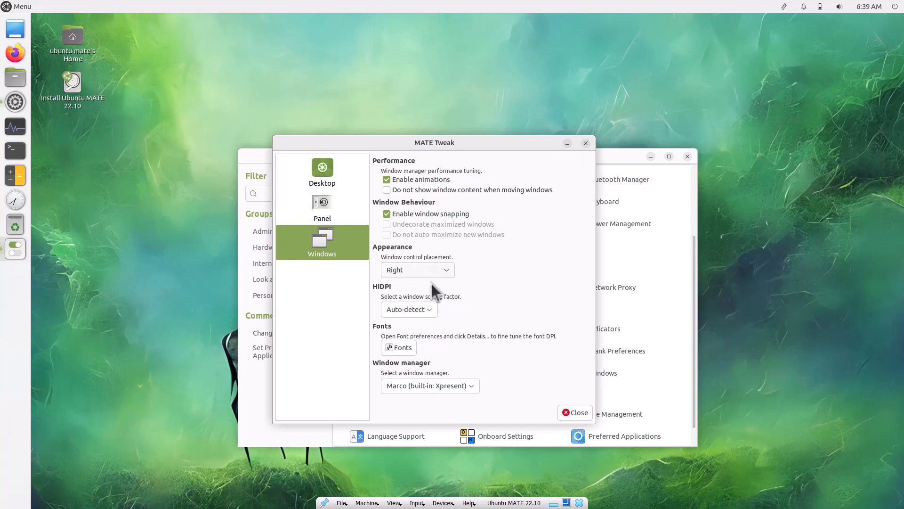
# Try the Left window control placement in MATE Tweak and set it back to Right
pyautogui.click(448, 272)
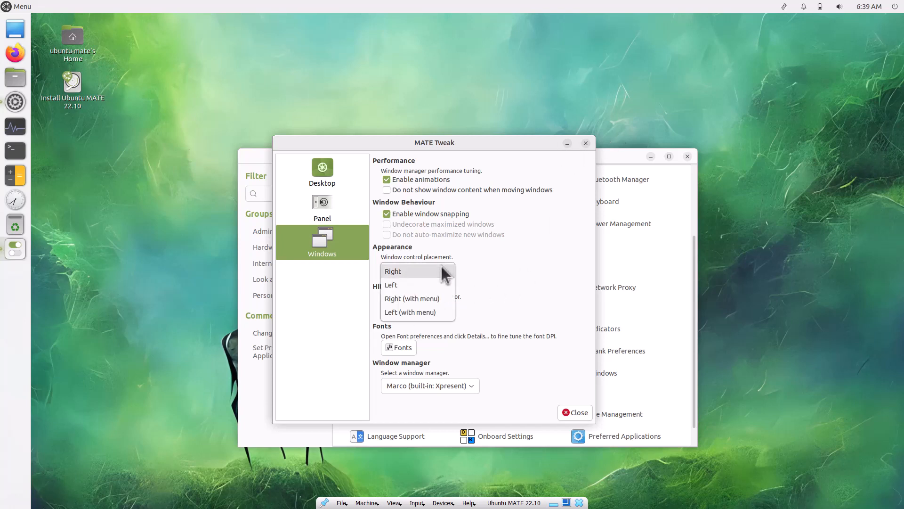
pyautogui.click(417, 281)
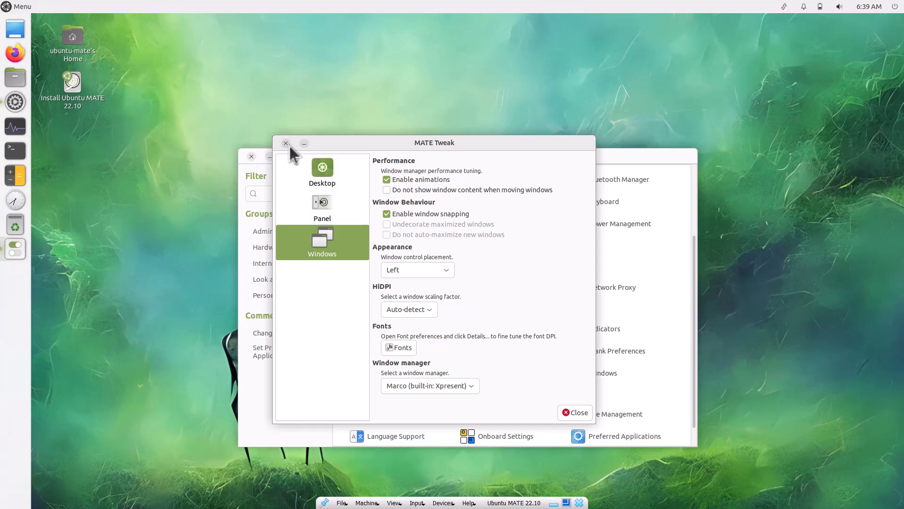
pyautogui.click(432, 270)
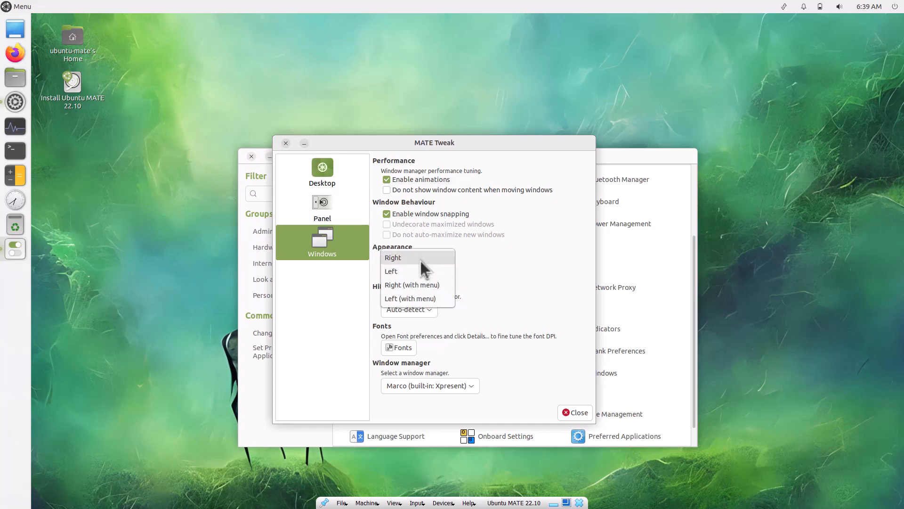
pyautogui.click(419, 259)
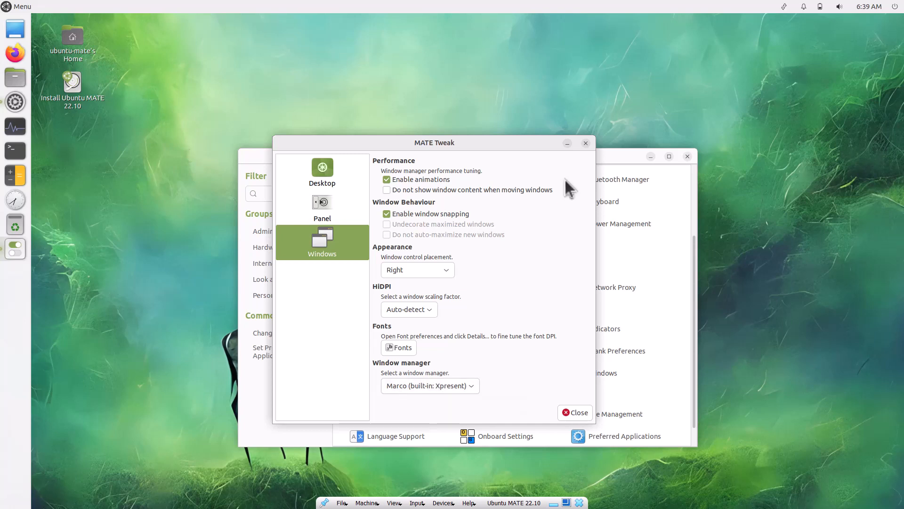
# Open and minimize a home folder window, and switch the MATE Tweak window manager to Marco (picom: GLX)
pyautogui.click(15, 77)
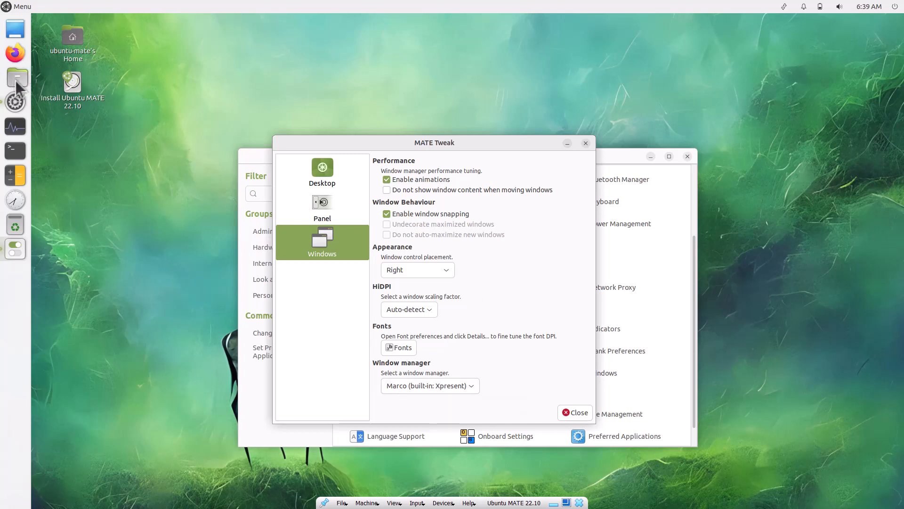
pyautogui.click(362, 22)
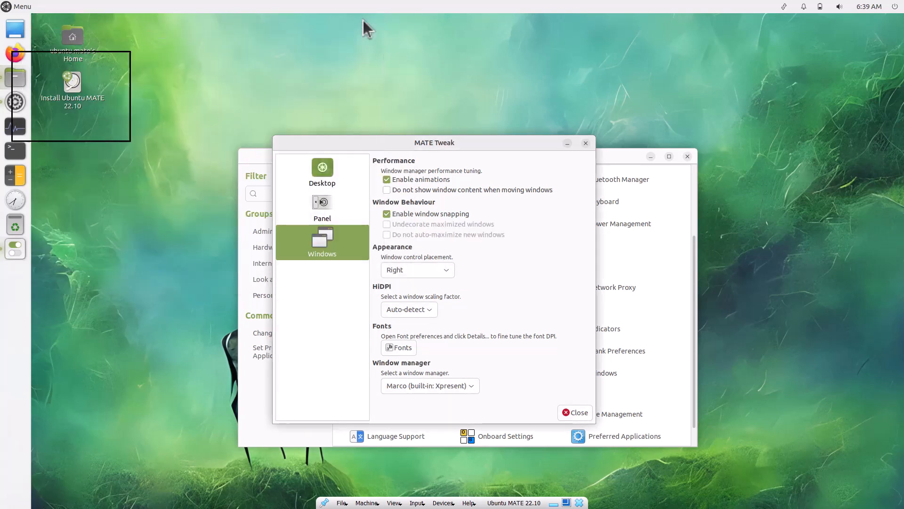
pyautogui.click(453, 386)
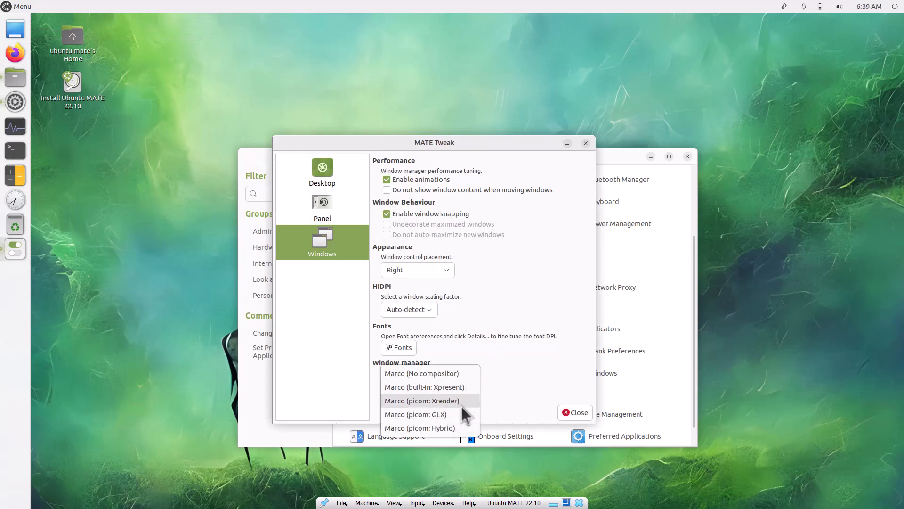
pyautogui.click(456, 411)
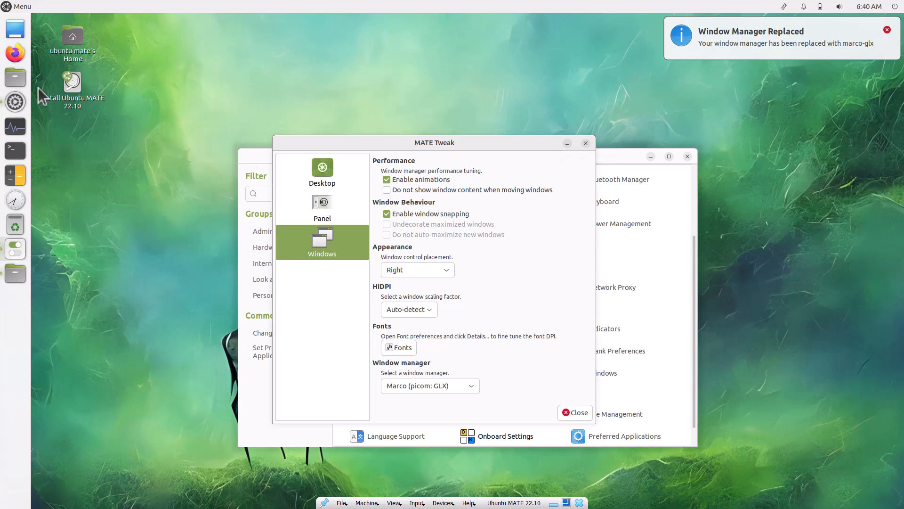
# Try snapping a second home folder window to the desktop's right half, minimizing and restoring it, and close it
pyautogui.click(15, 77)
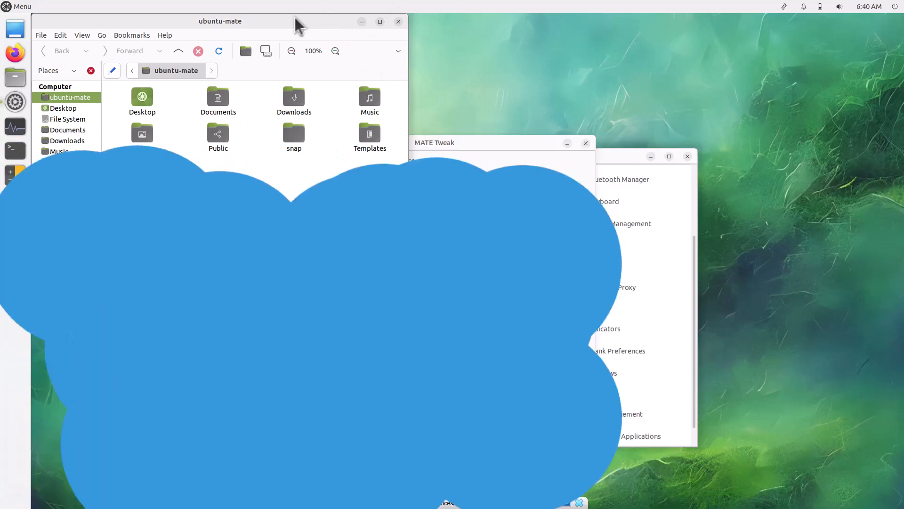
pyautogui.moveTo(299, 23); pyautogui.dragTo(899, 123)
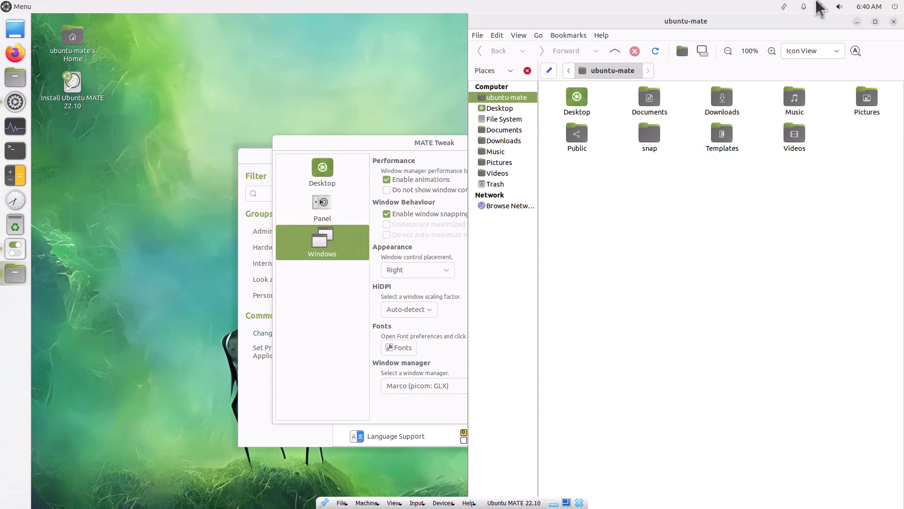
pyautogui.moveTo(790, 22); pyautogui.dragTo(419, 95)
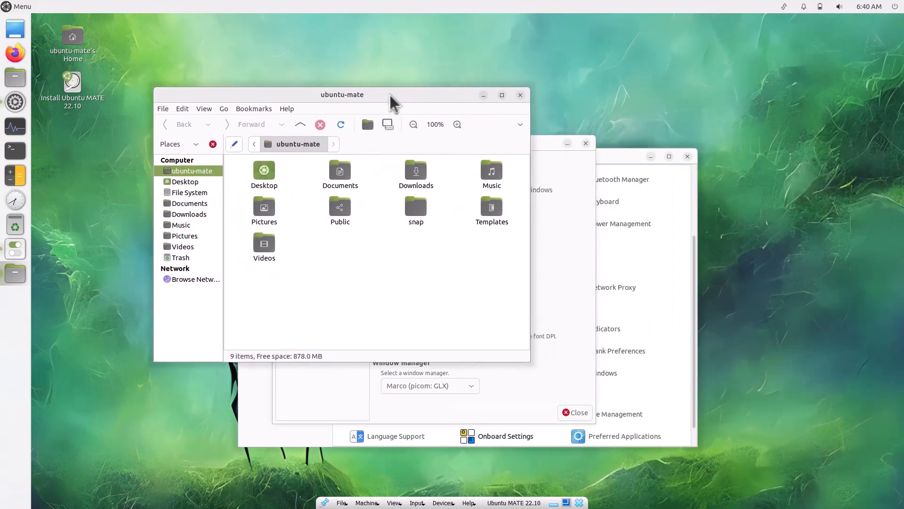
pyautogui.click(482, 96)
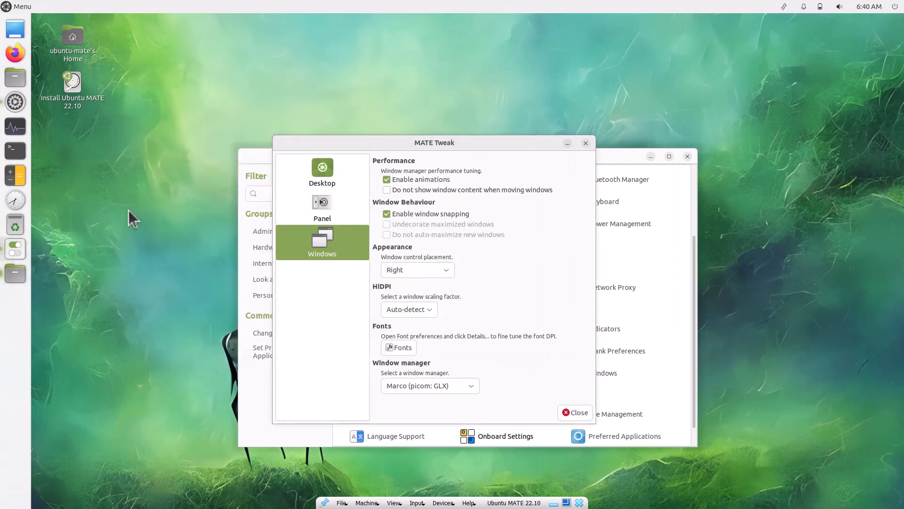
pyautogui.click(12, 276)
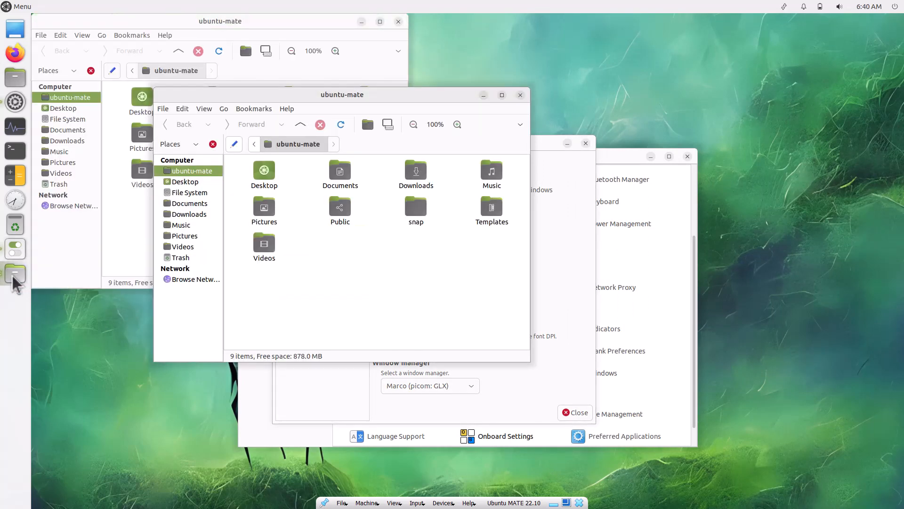
pyautogui.click(519, 95)
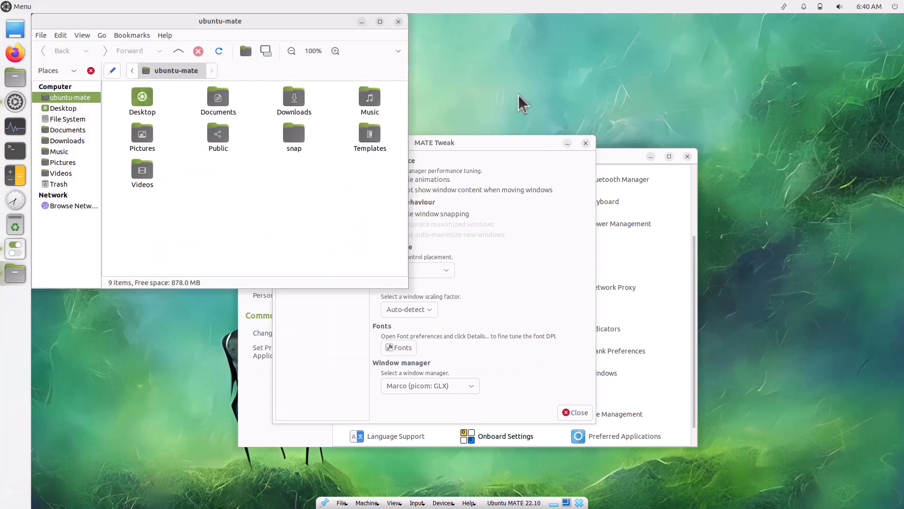
# Set the window manager in MATE Tweak to Marco (built-in: Xpresent)
pyautogui.click(471, 385)
pyautogui.click(473, 388)
pyautogui.click(471, 388)
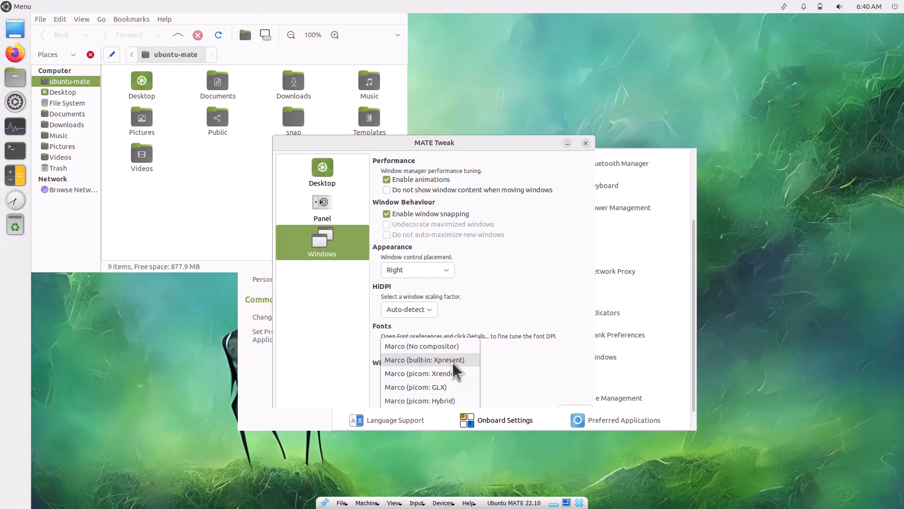
pyautogui.click(453, 363)
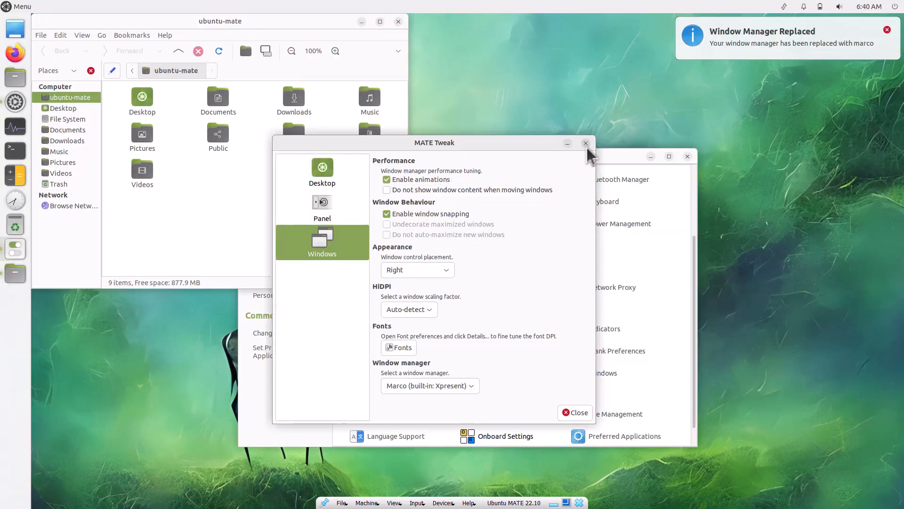
# Close MATE Tweak, the remaining home folder window and the Control Center
pyautogui.click(585, 142)
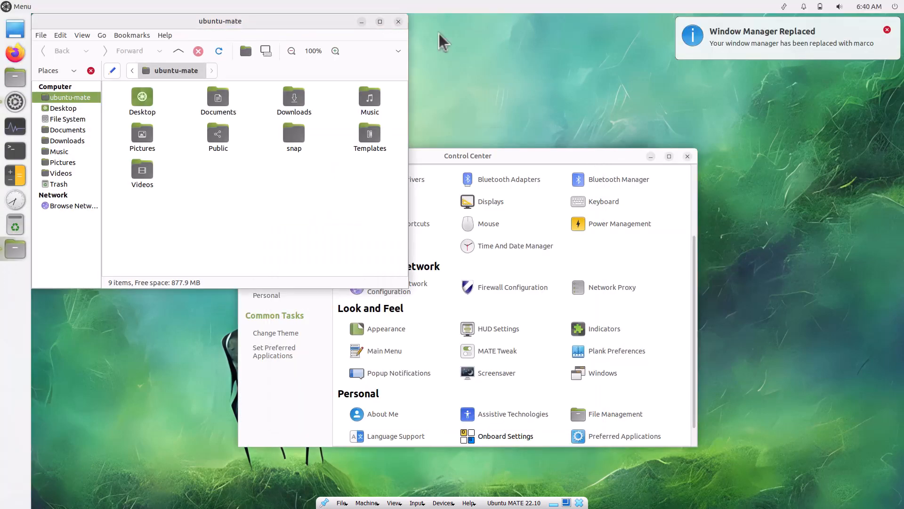
pyautogui.click(397, 21)
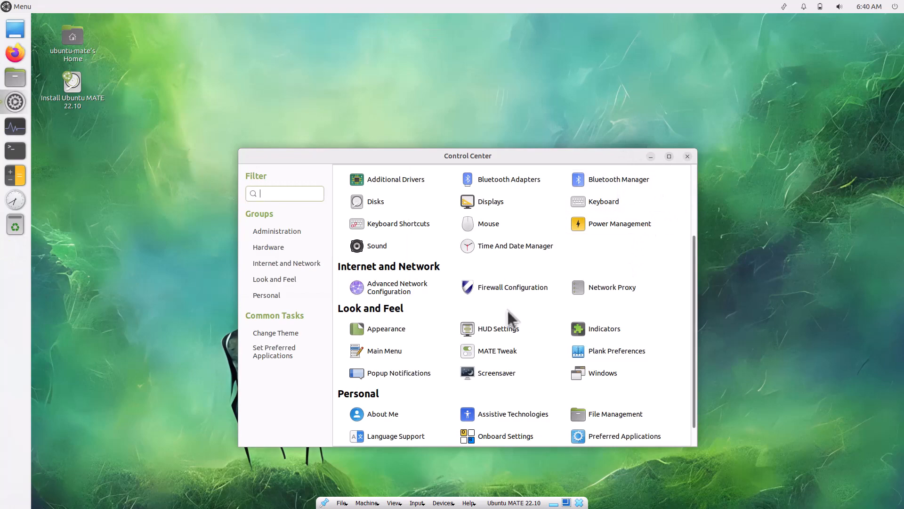
pyautogui.click(687, 156)
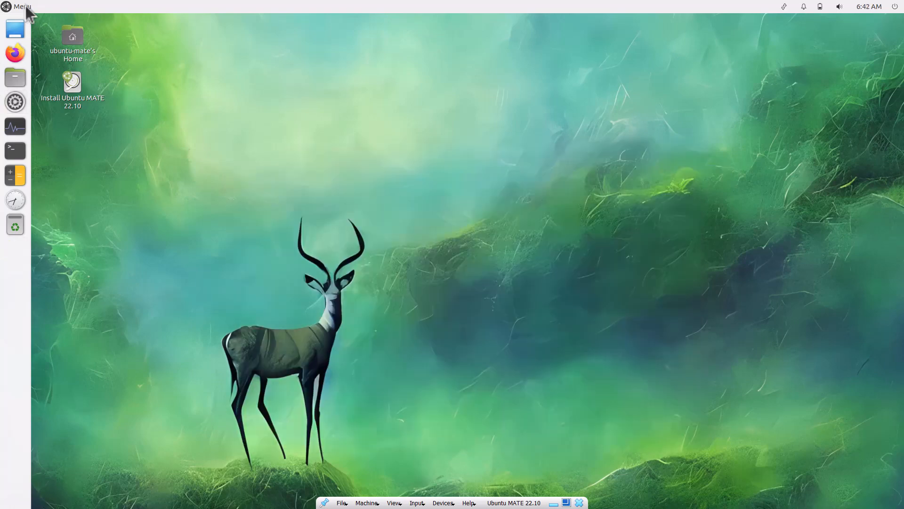
# Look through the Sound & Video, System Tools and Preferences applications, search for "soft" and launch Software Boutique
pyautogui.click(25, 7)
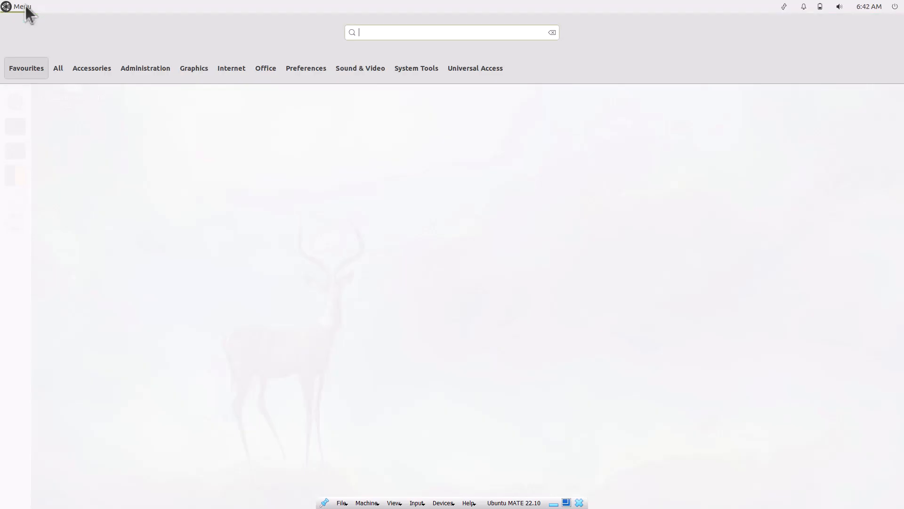
pyautogui.click(356, 67)
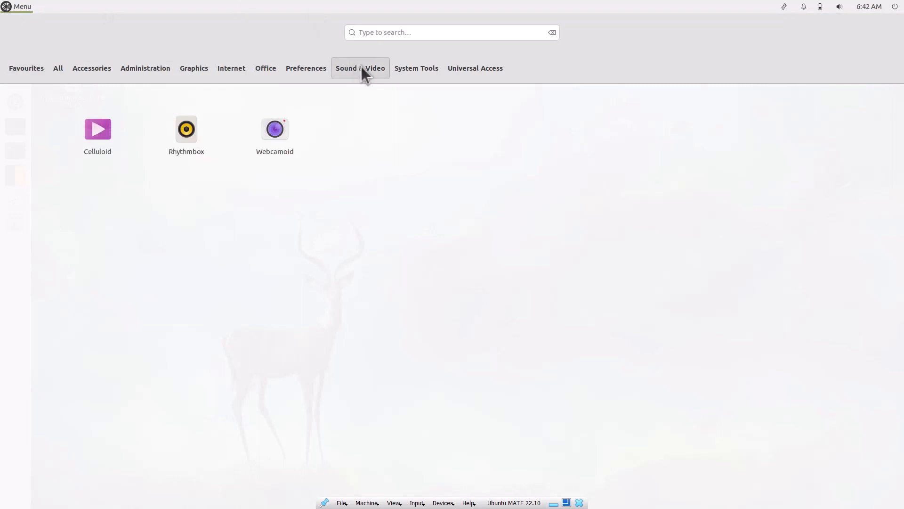
pyautogui.click(406, 71)
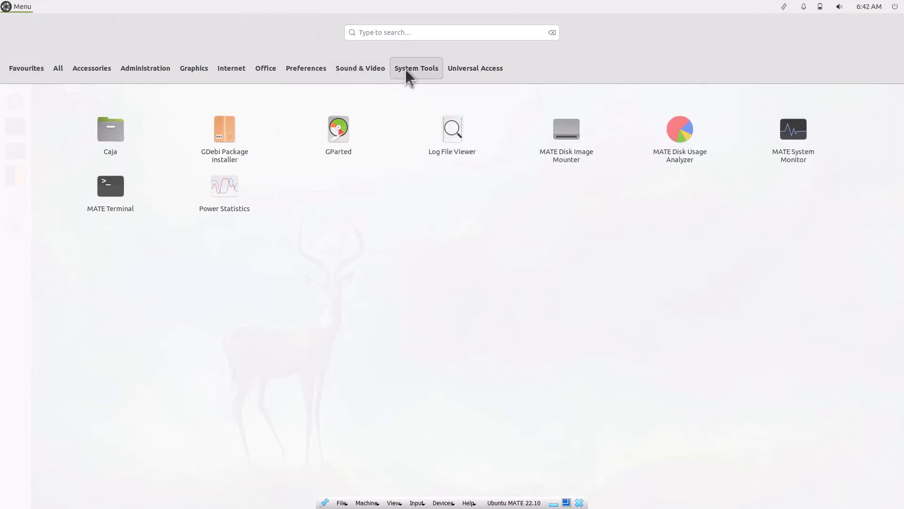
pyautogui.click(303, 74)
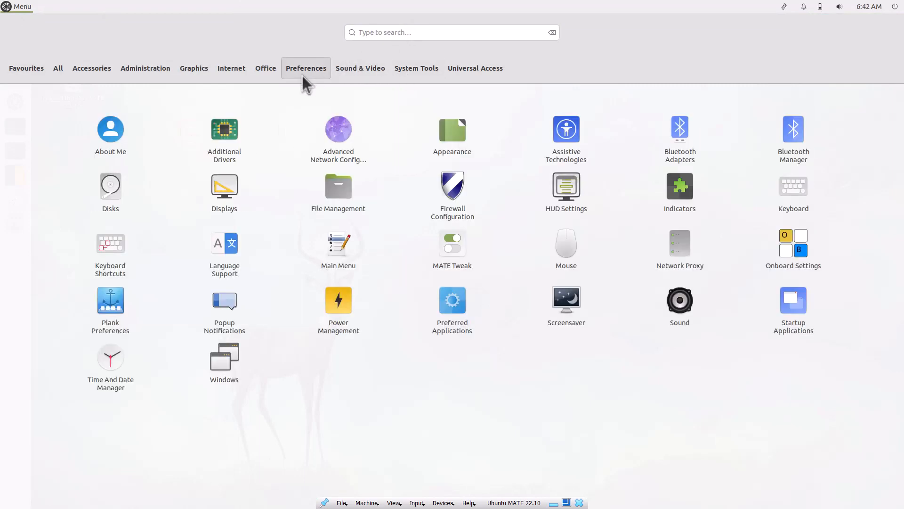
pyautogui.click(405, 31)
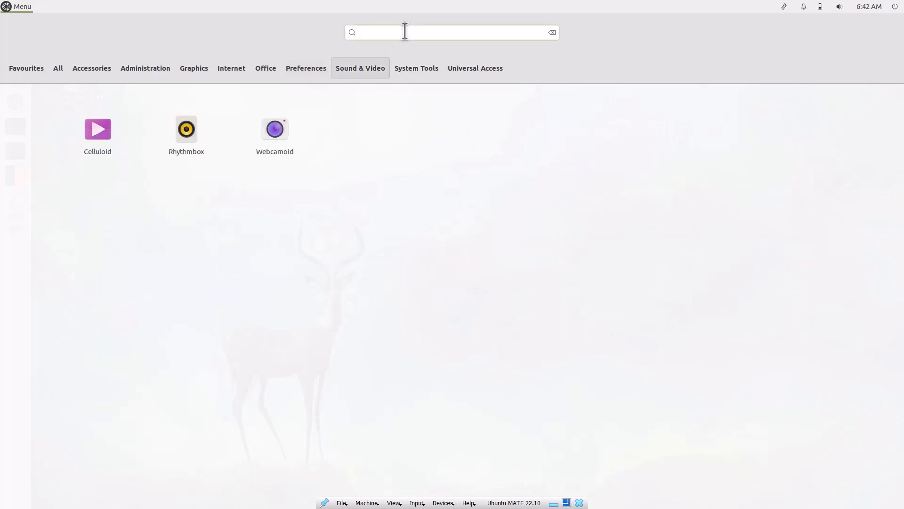
pyautogui.write('b')
pyautogui.press('BackSpace')
pyautogui.write('soft')
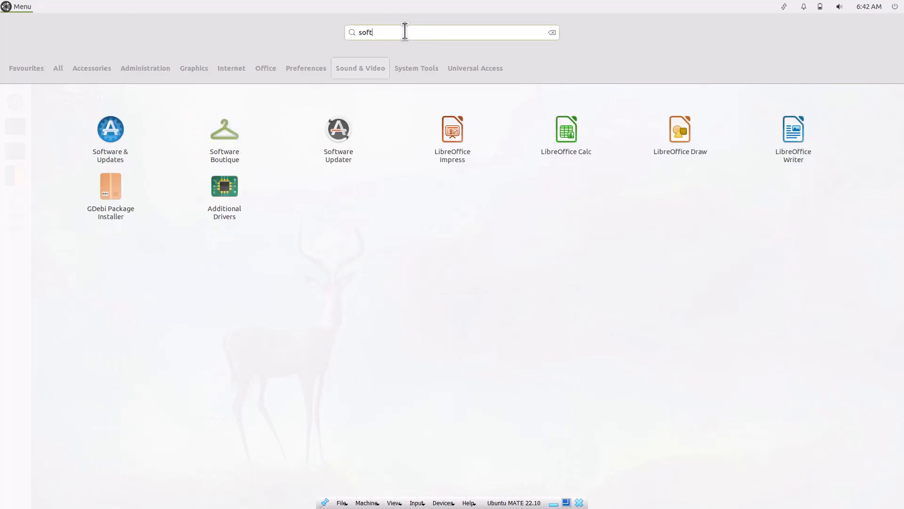
pyautogui.click(228, 157)
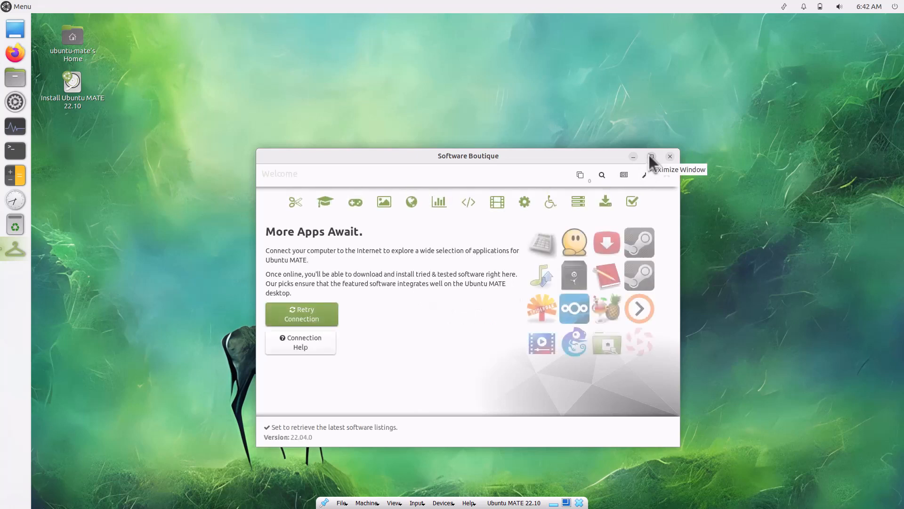
# Maximize Software Boutique, browse its Accessories category, and show and hide the details of Etcher
pyautogui.click(650, 156)
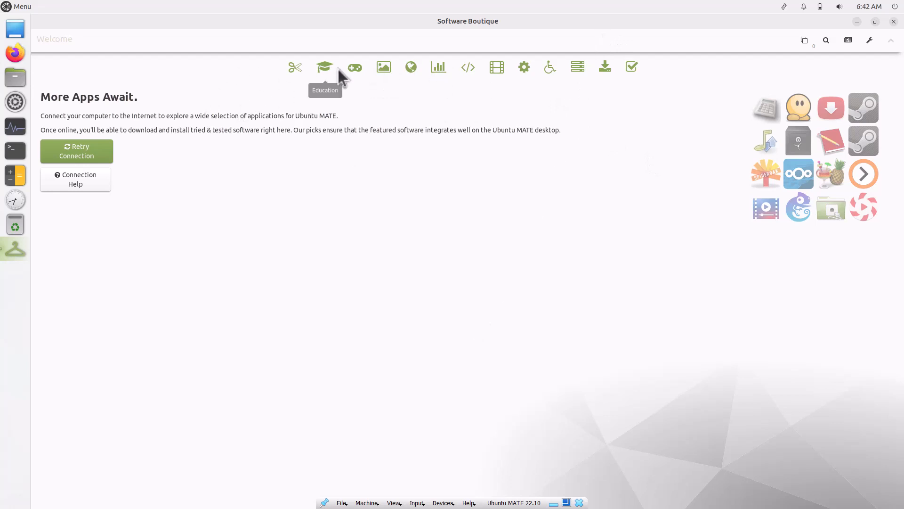
pyautogui.click(298, 68)
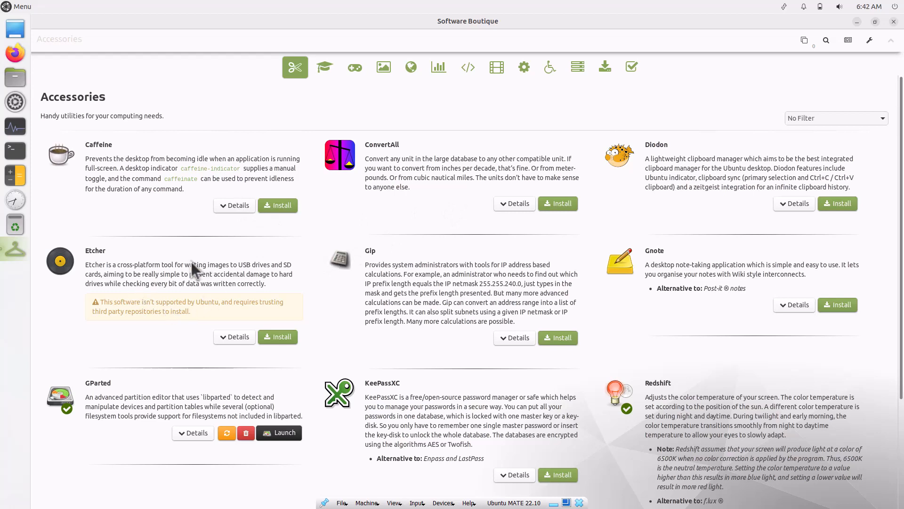
pyautogui.click(235, 337)
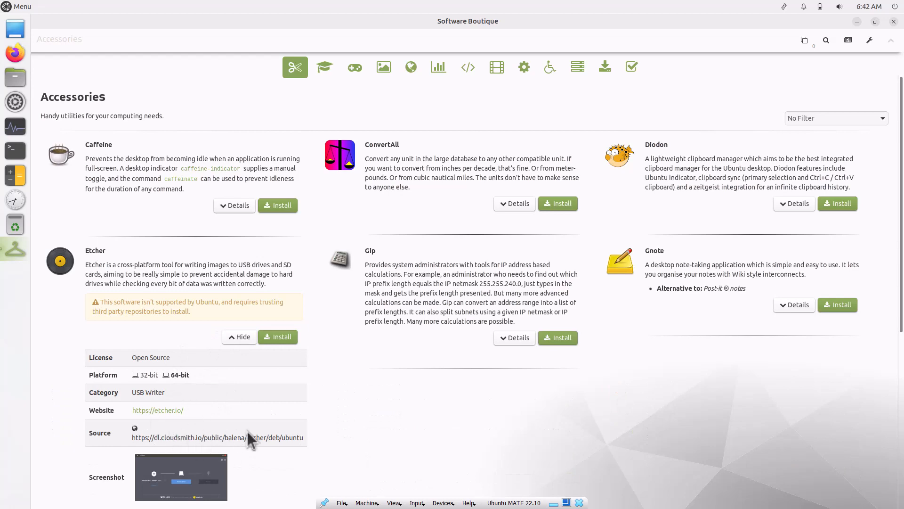
pyautogui.click(243, 338)
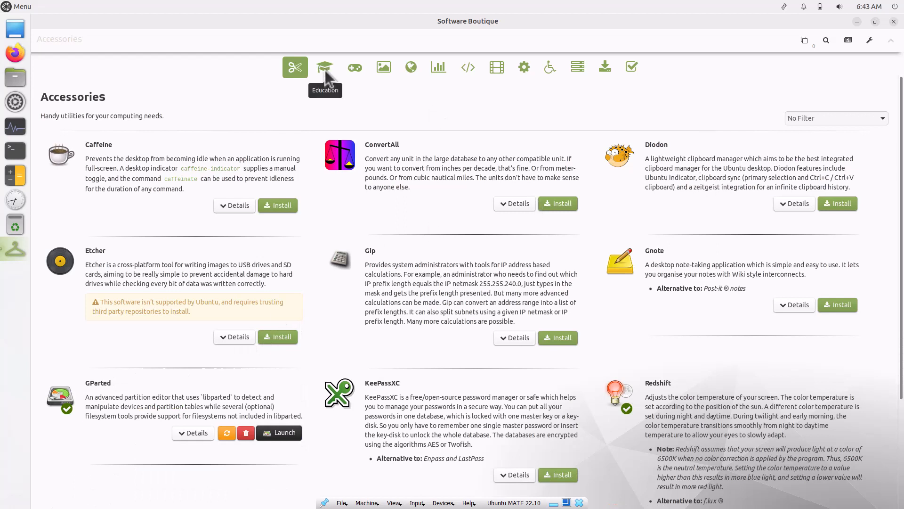
# Search the application menu for "doc" and open the Ubuntu MATE Guide in a maximized window
pyautogui.click(21, 10)
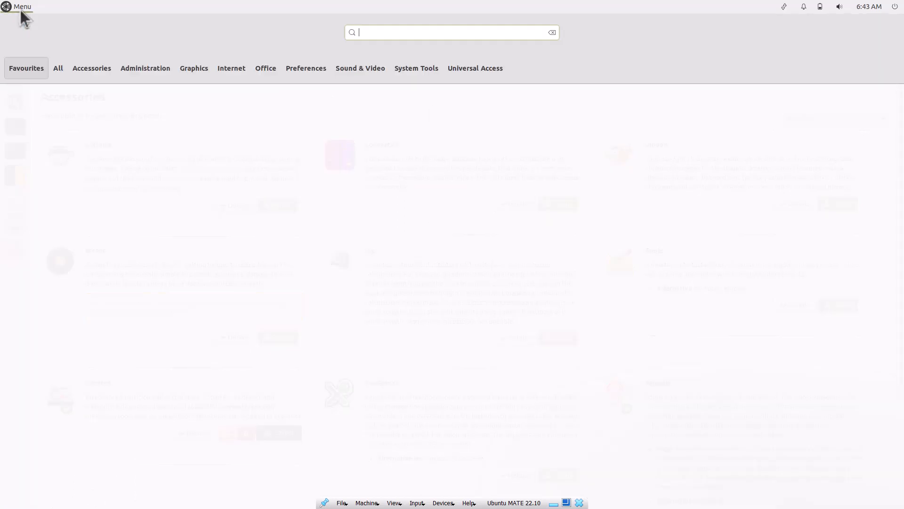
pyautogui.click(58, 68)
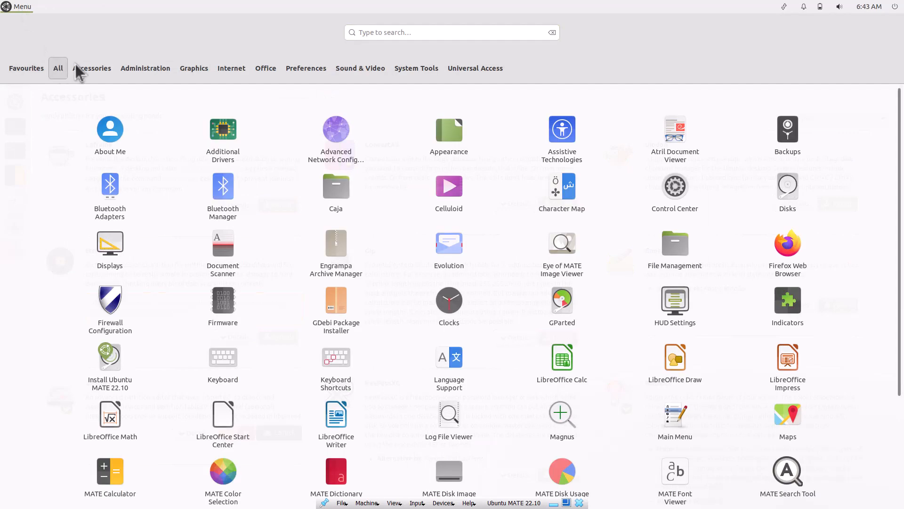
pyautogui.click(92, 68)
pyautogui.click(406, 32)
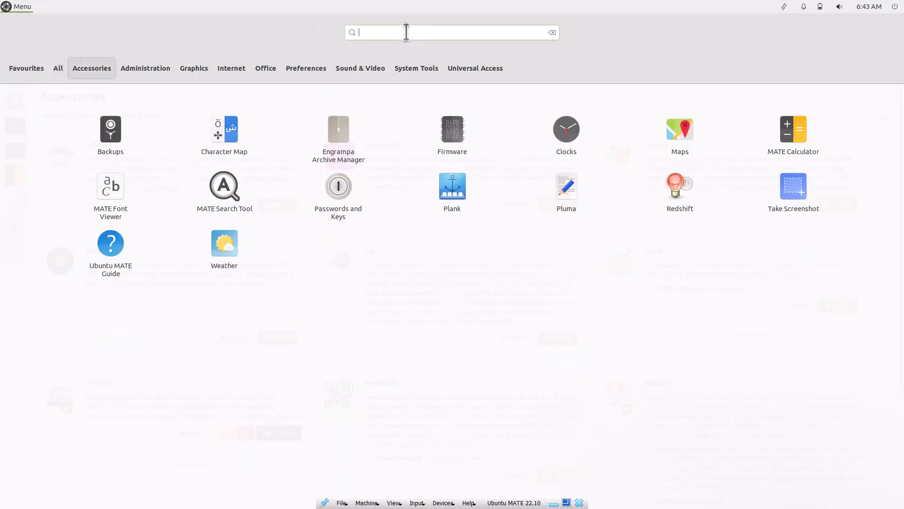
pyautogui.write('doc')
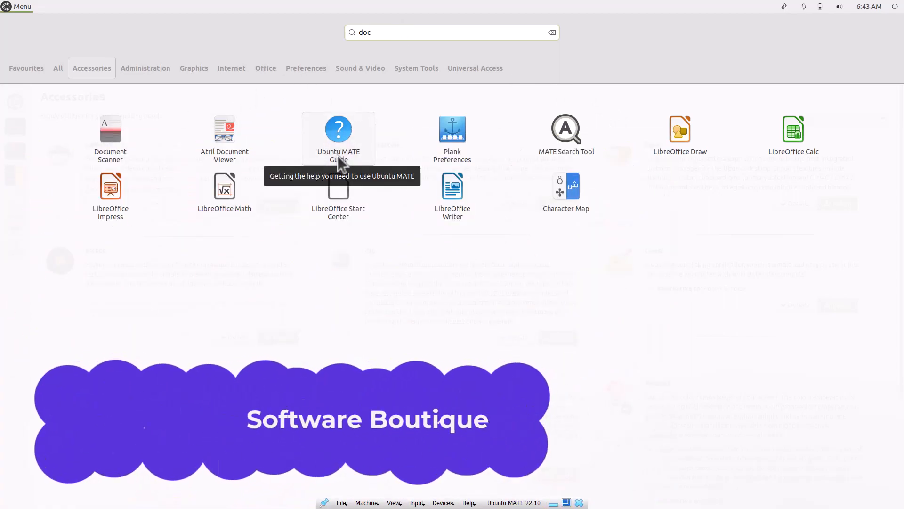
pyautogui.click(337, 155)
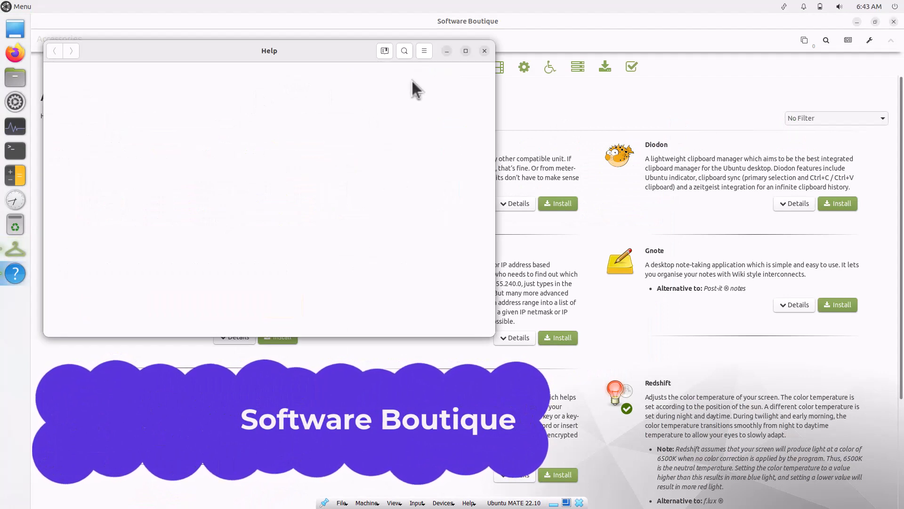
pyautogui.click(466, 50)
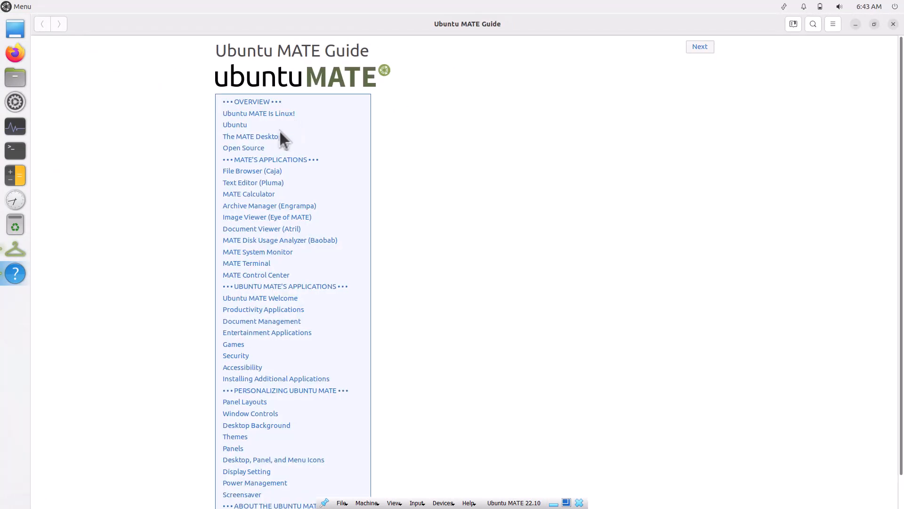
# Open the guide's "Ubuntu MATE Is Linux!" page and read through its sections on why users switch systems
pyautogui.click(287, 113)
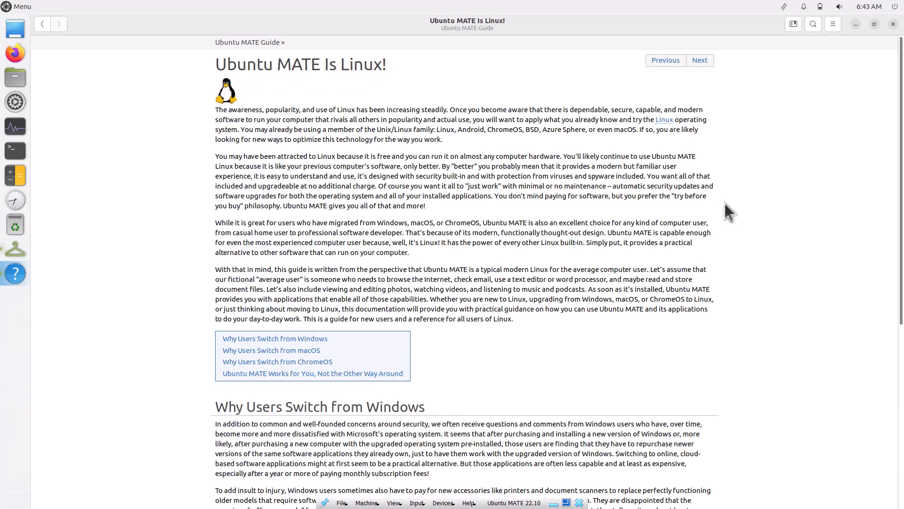
pyautogui.scroll(-5, 725, 202)
pyautogui.scroll(-4, 725, 203)
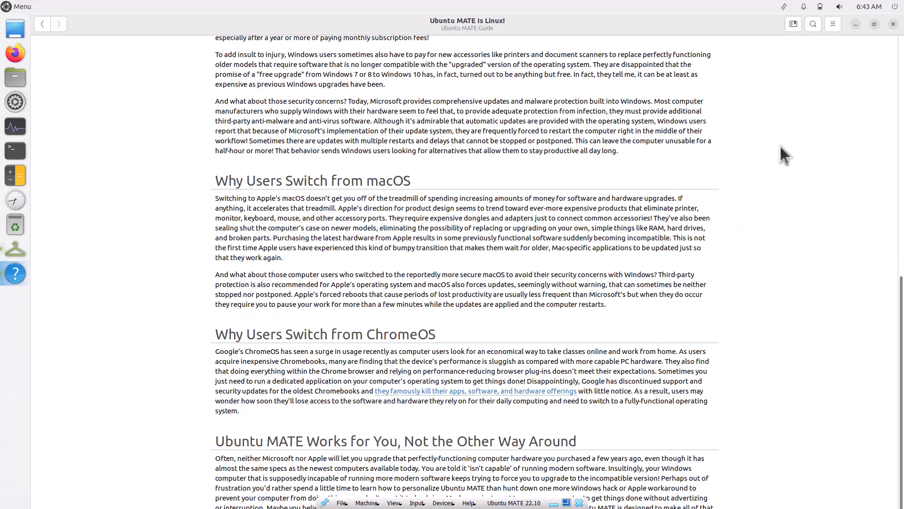
pyautogui.scroll(9, 550, 132)
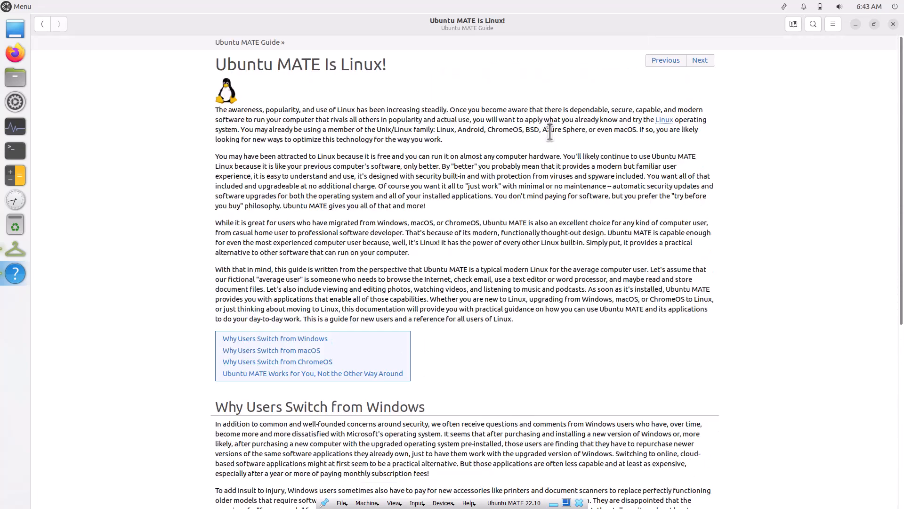
# Page through the guide from Ubuntu and The MATE Desktop to MATE's Applications and Text Editor (Pluma), and close the guide
pyautogui.click(703, 61)
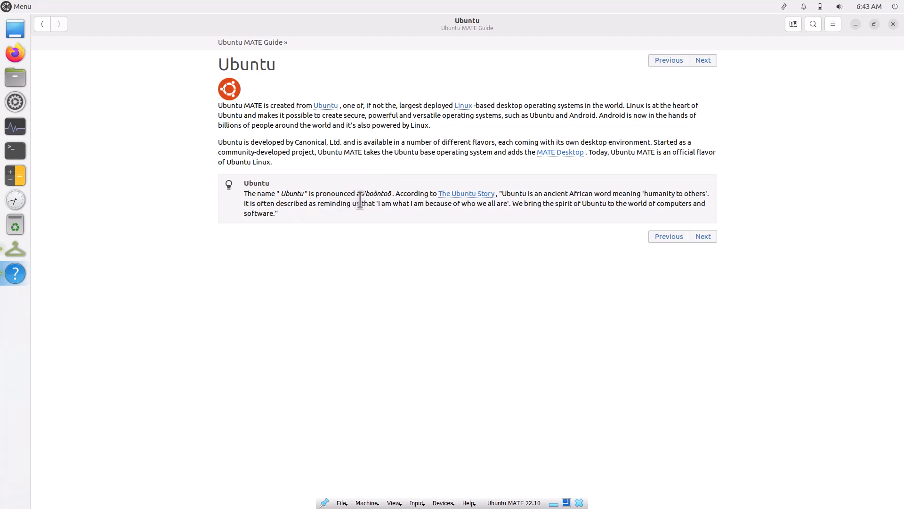
pyautogui.click(703, 61)
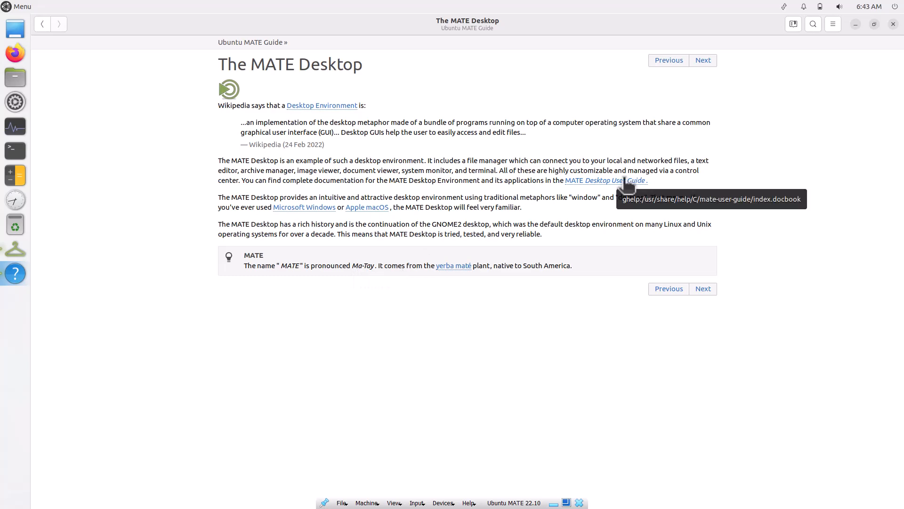
pyautogui.click(703, 62)
pyautogui.click(703, 62)
pyautogui.click(703, 62)
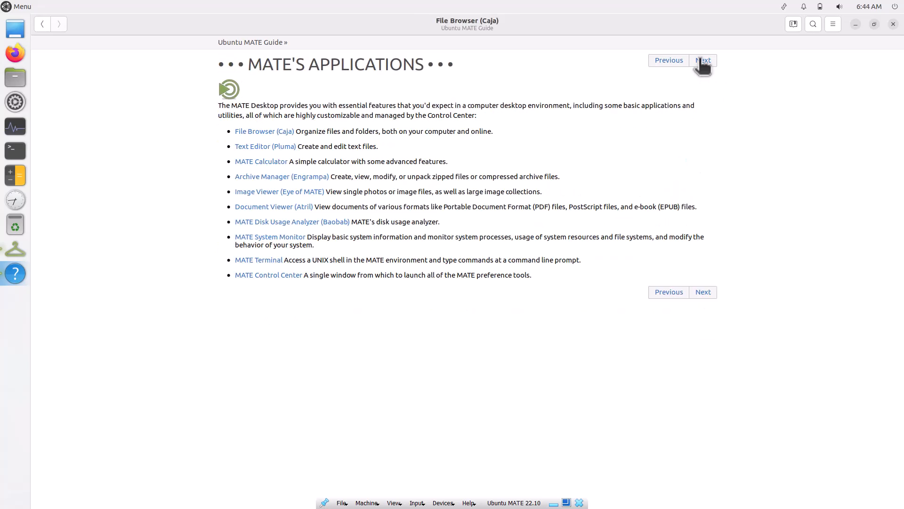
pyautogui.click(703, 62)
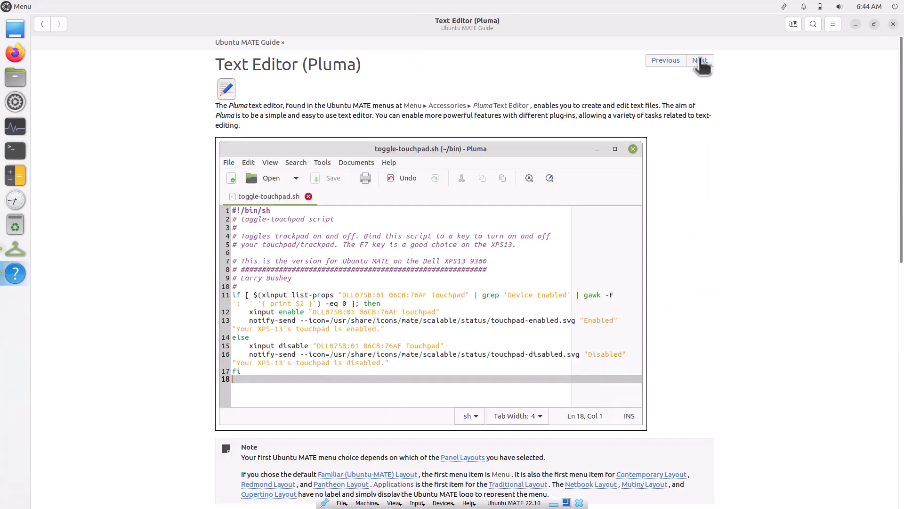
pyautogui.click(701, 62)
pyautogui.click(893, 24)
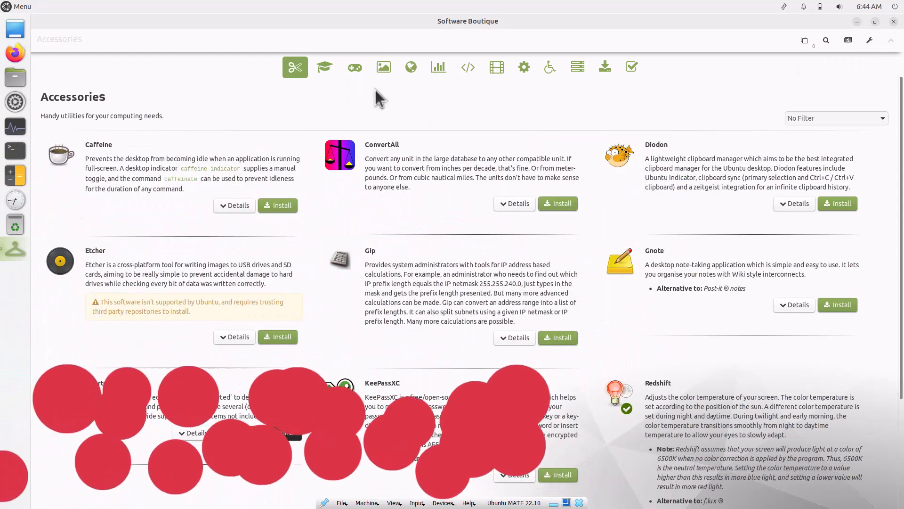
# Browse the Education, Games, Graphics, Internet and Office categories in Software Boutique, reading the Office list to its end
pyautogui.click(326, 68)
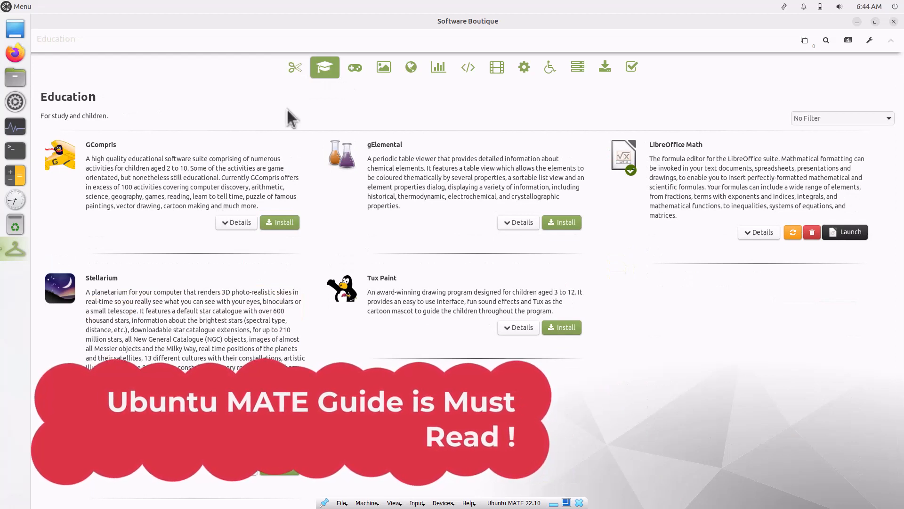
pyautogui.click(354, 69)
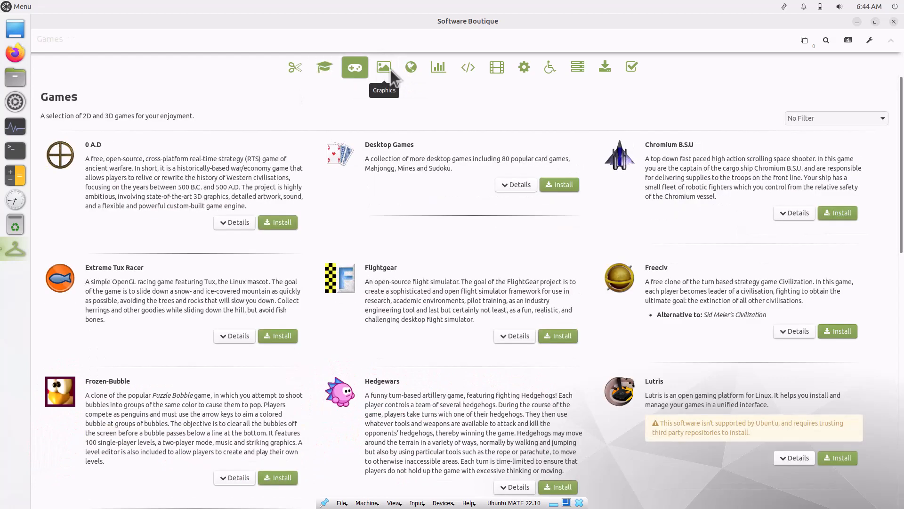
pyautogui.click(385, 69)
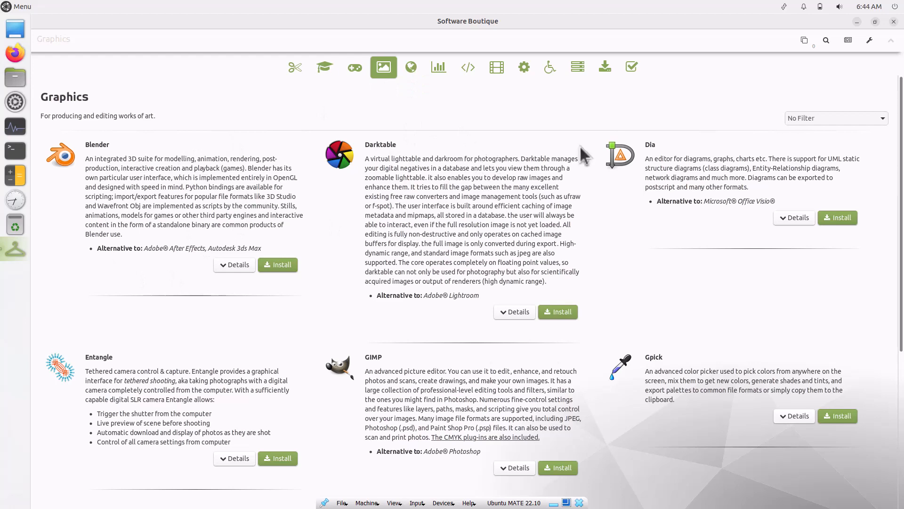
pyautogui.click(409, 74)
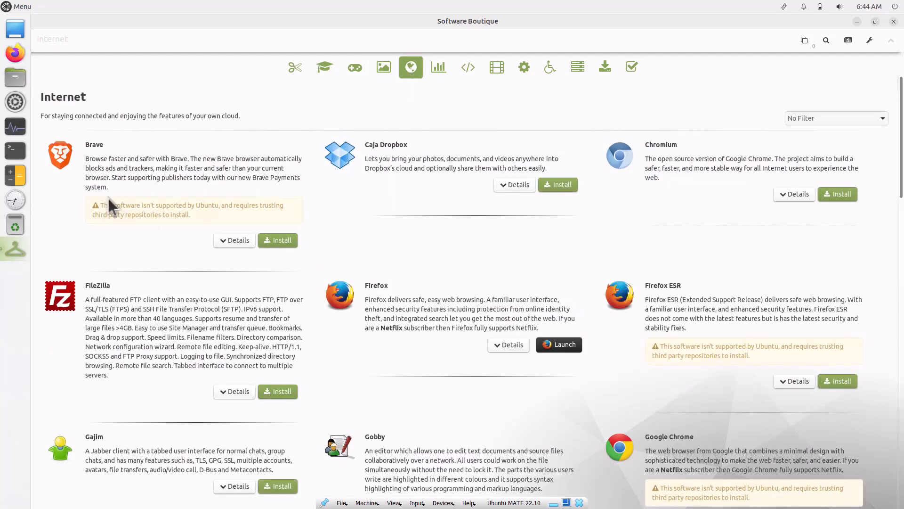
pyautogui.click(438, 68)
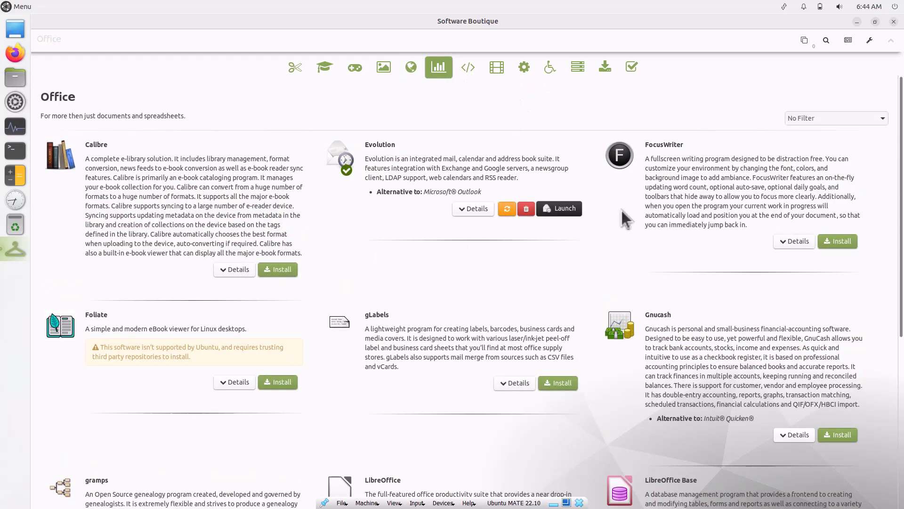
pyautogui.scroll(-1, 621, 217)
pyautogui.scroll(-7, 621, 208)
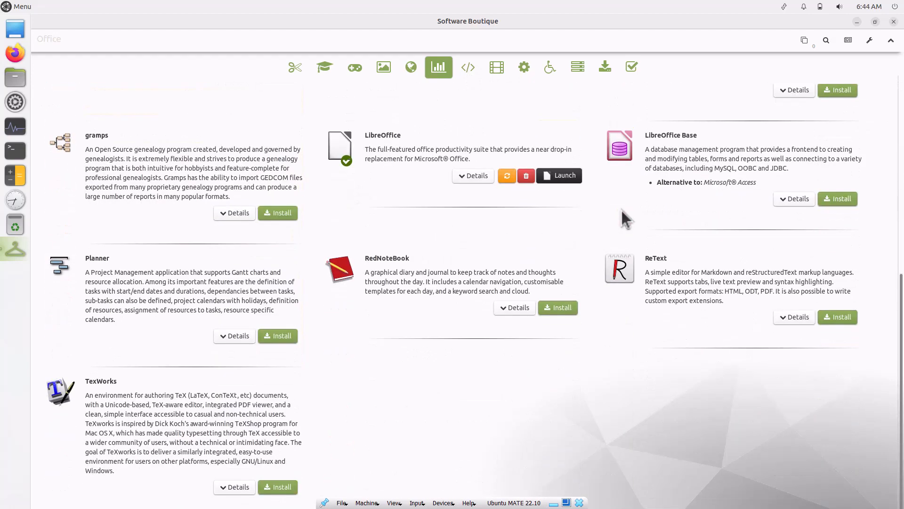
# Browse the Programming, Sound & Video, System Tools, Universal Access and Servers categories of Software Boutique
pyautogui.click(464, 68)
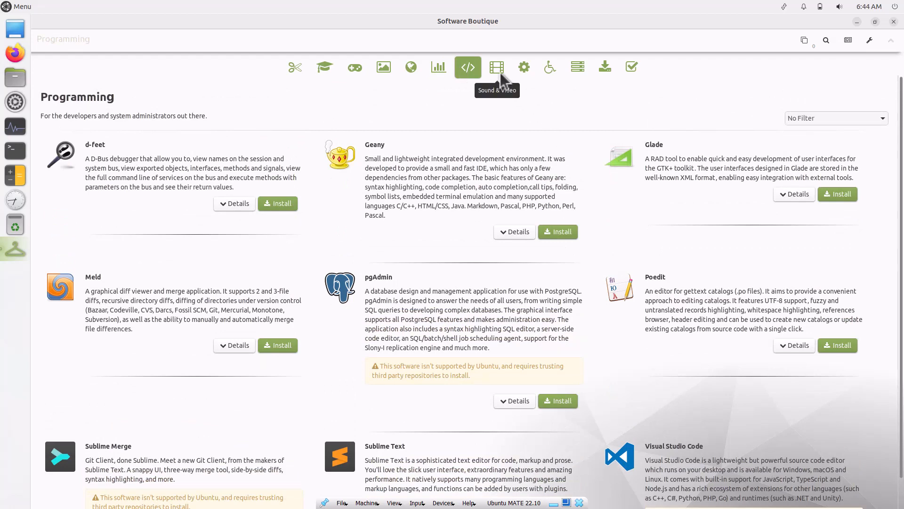
pyautogui.click(498, 69)
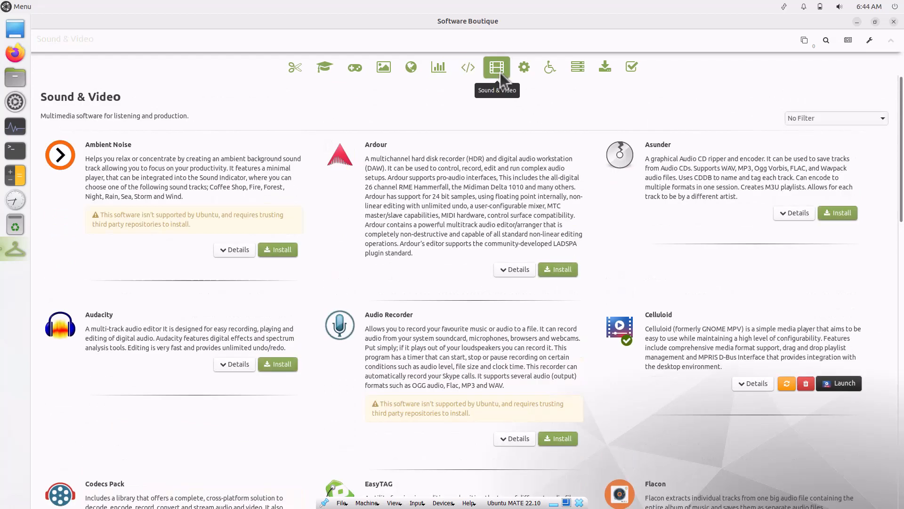
pyautogui.click(523, 71)
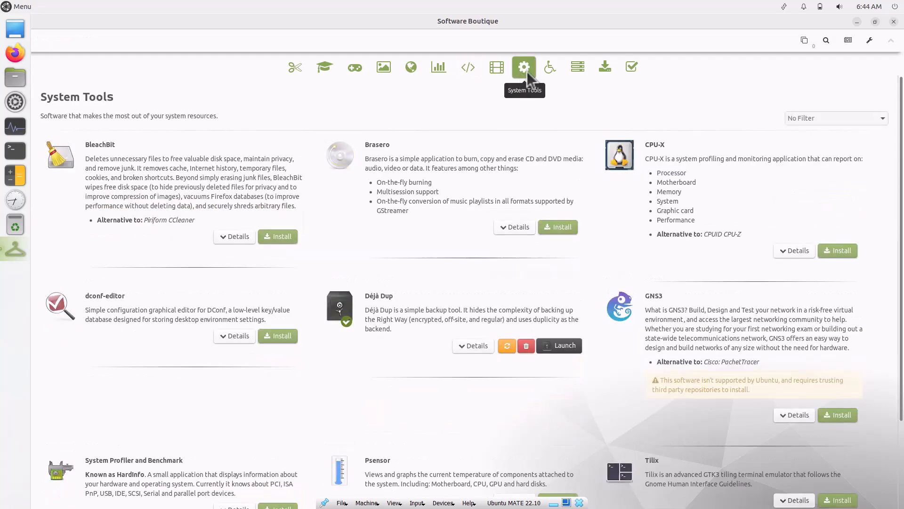
pyautogui.click(550, 71)
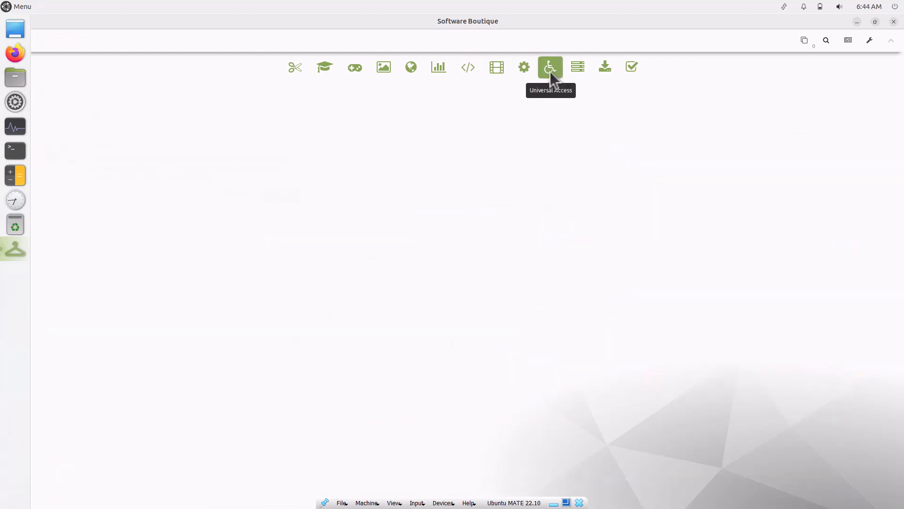
pyautogui.click(585, 67)
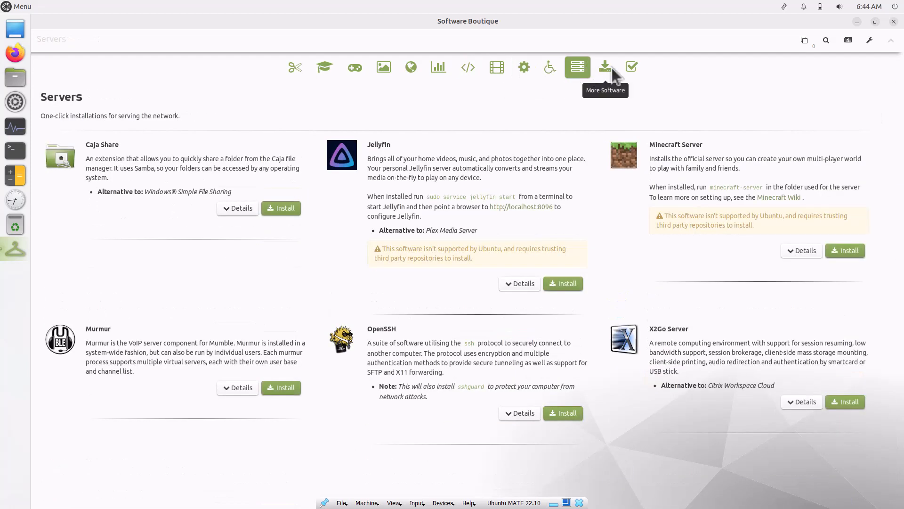
# View Software Boutique's preferences and its list of software sources, and close Software Boutique
pyautogui.click(870, 39)
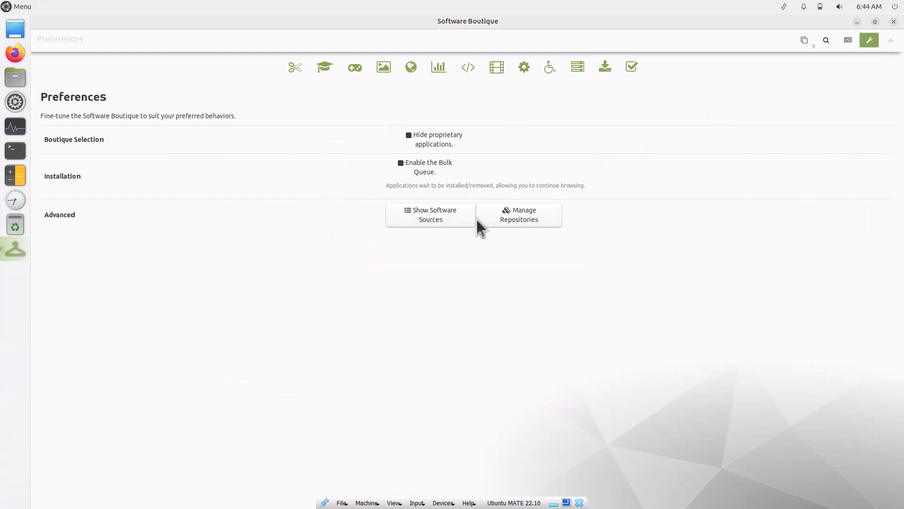
pyautogui.click(430, 218)
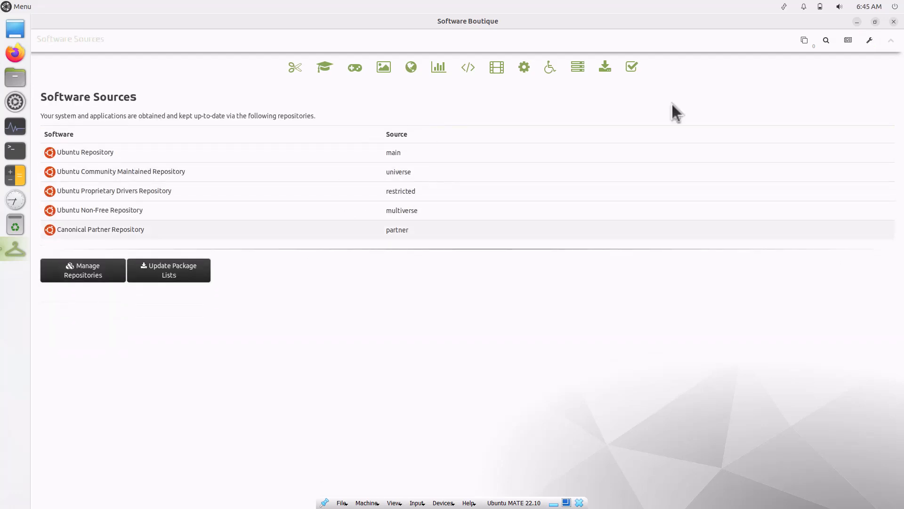
pyautogui.click(894, 22)
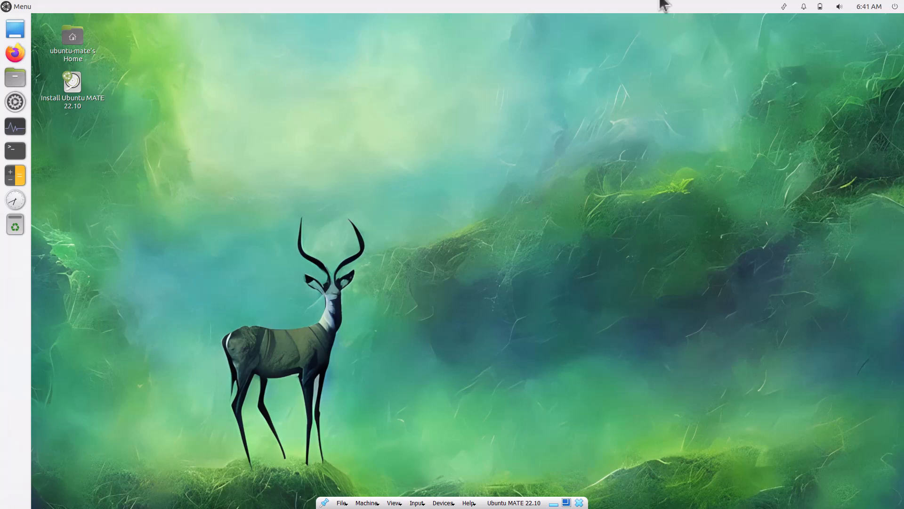
# Look through the panel's indicator and session menus, and view the Administration category of the application menu
pyautogui.click(785, 7)
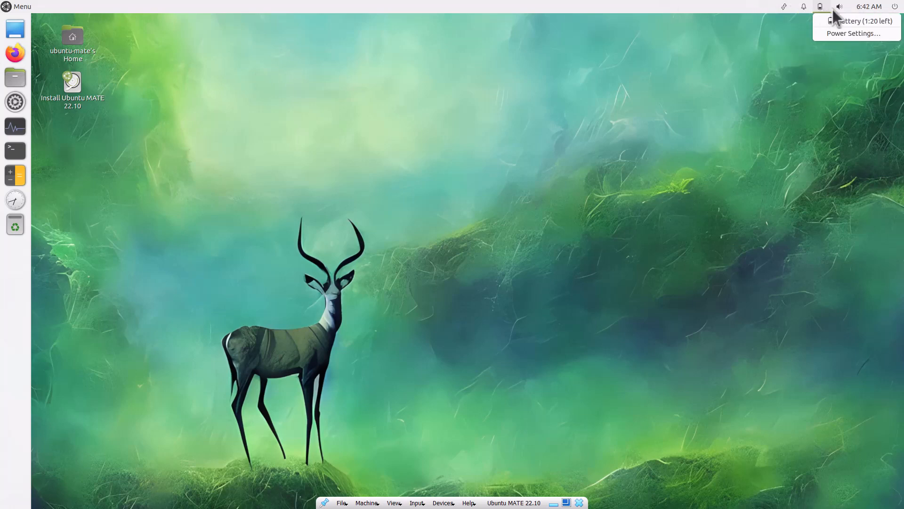
pyautogui.moveTo(895, 6)
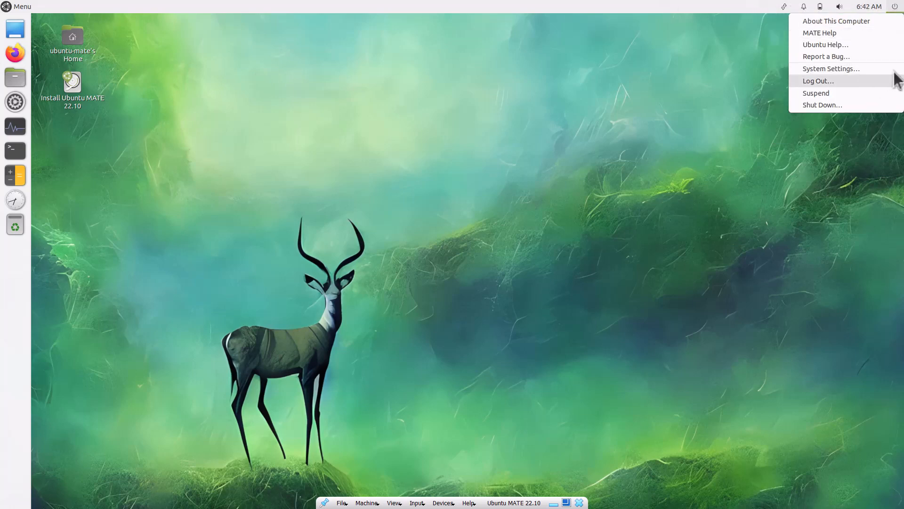
pyautogui.click(626, 195)
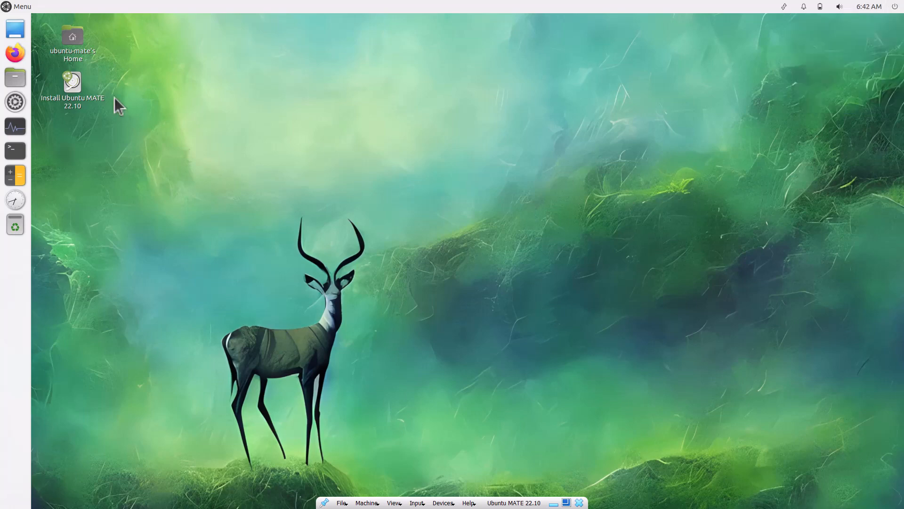
pyautogui.click(22, 7)
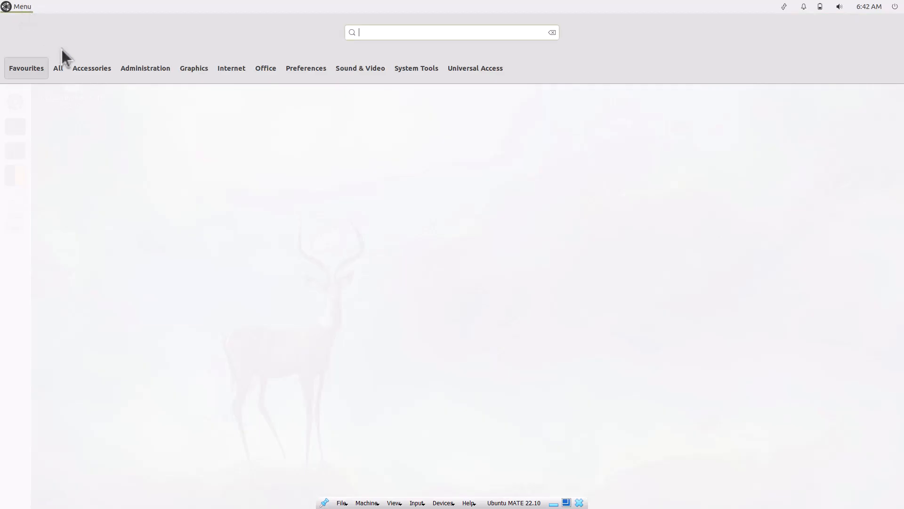
pyautogui.moveTo(148, 72)
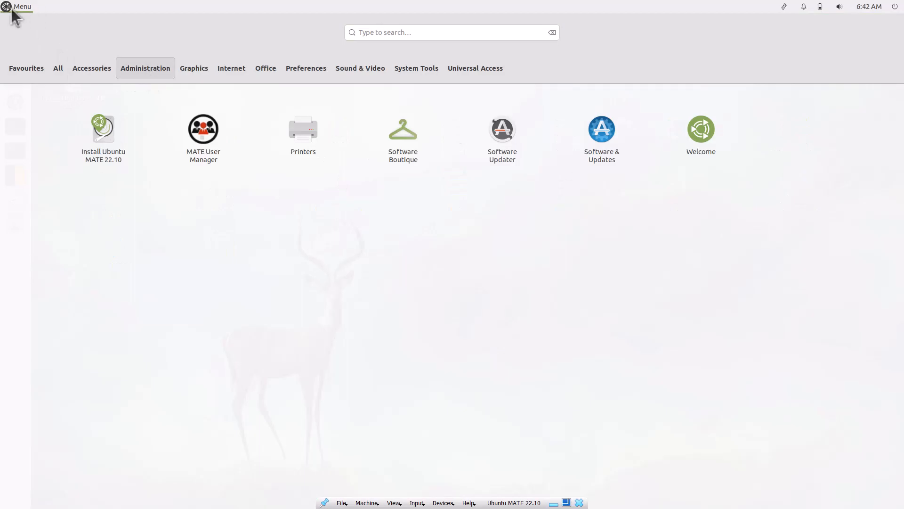